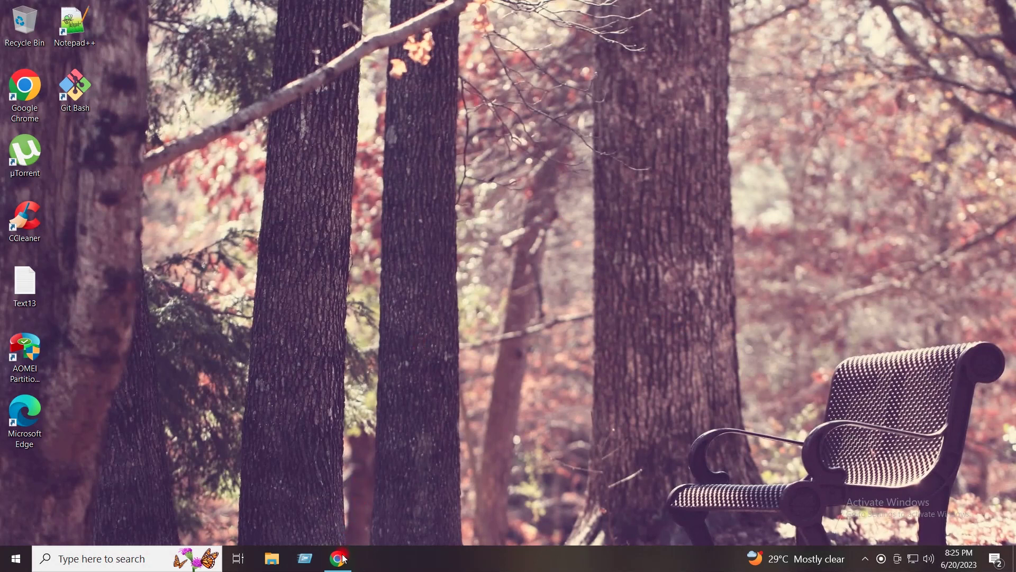
- Open dev.azure.com in a Chrome incognito window and start the free Azure DevOps sign-up to reach the sign-in page
click(341, 561)
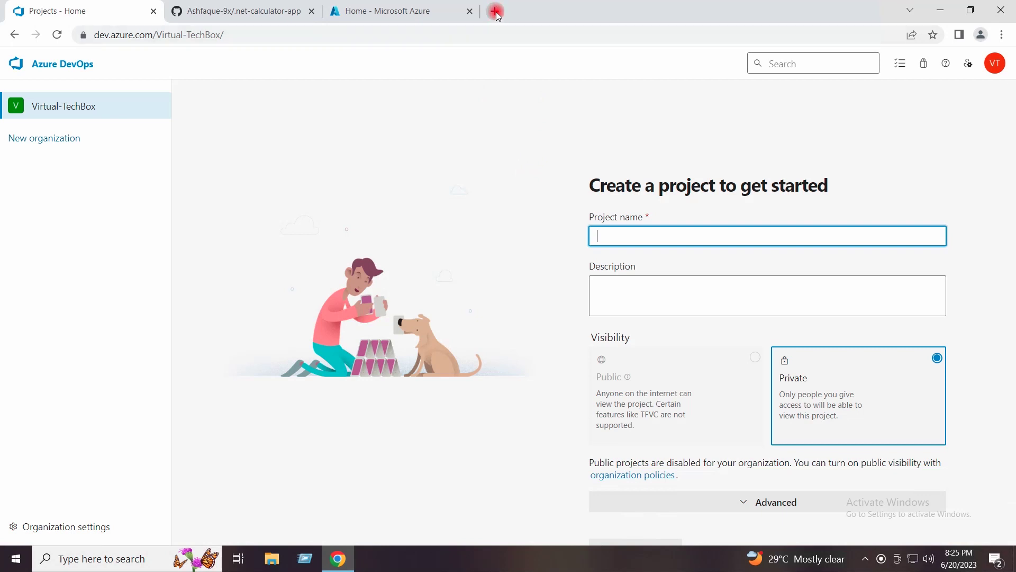
click(496, 12)
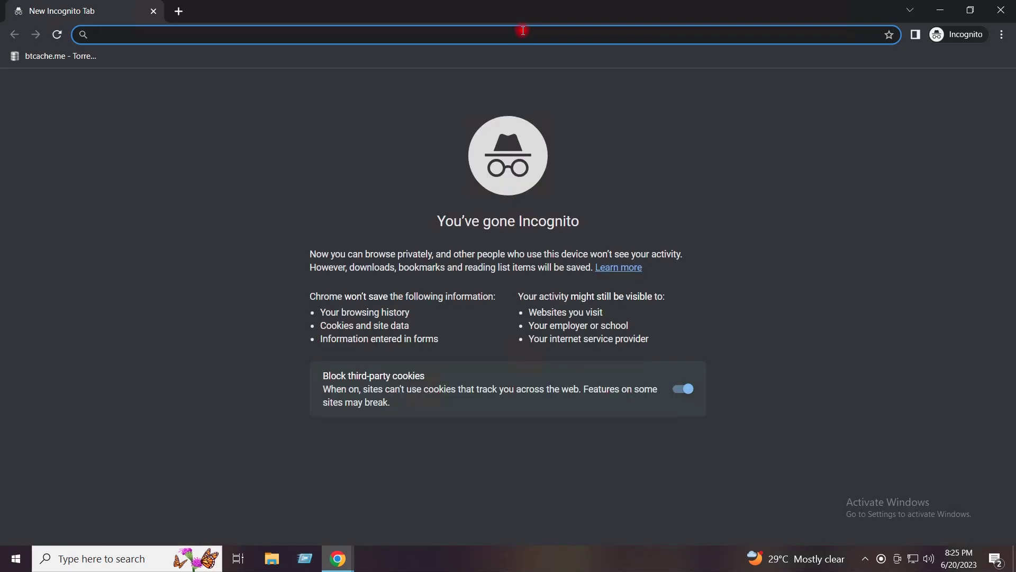
text(dev.azure)
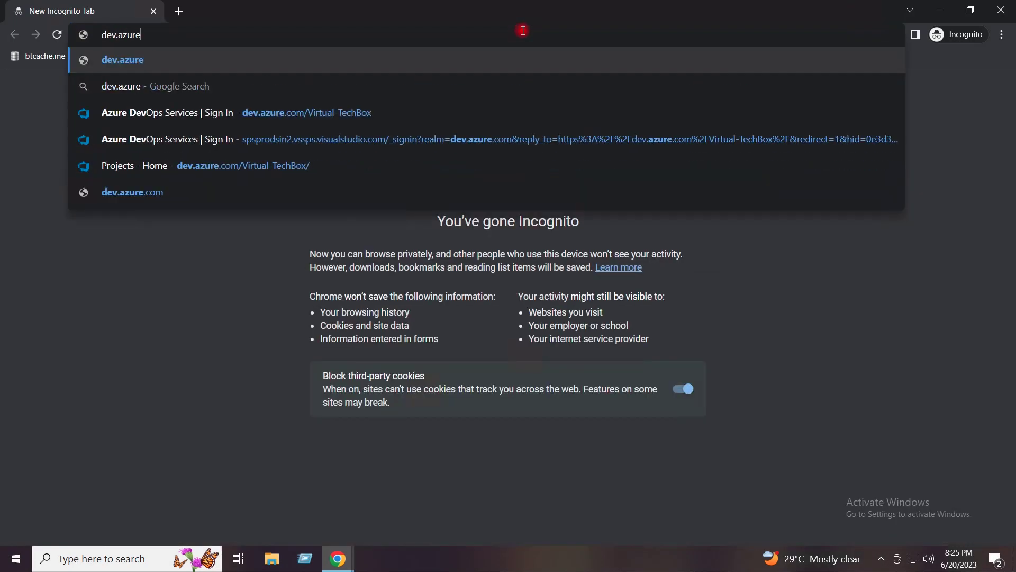
text(.com)
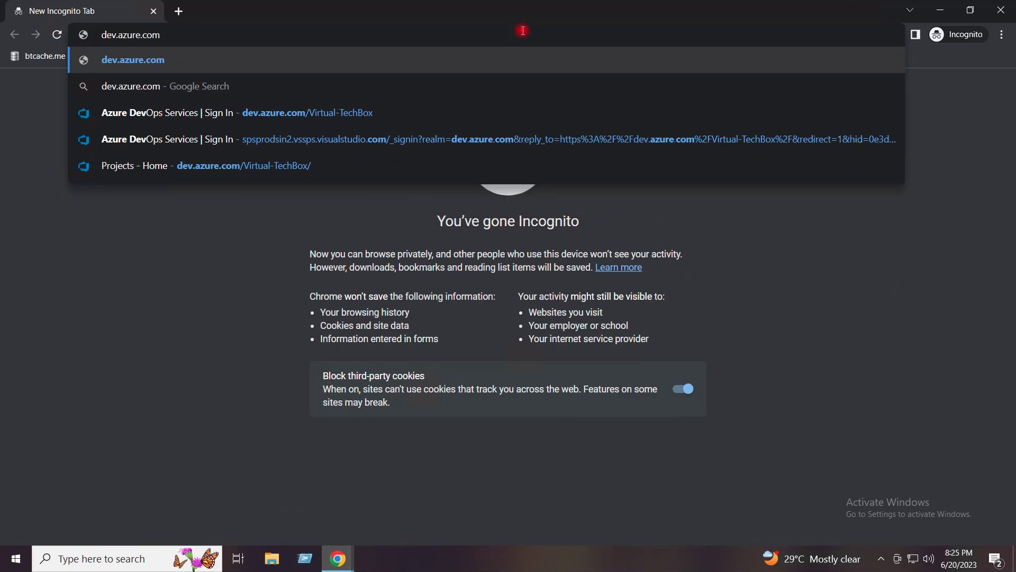
key(Return)
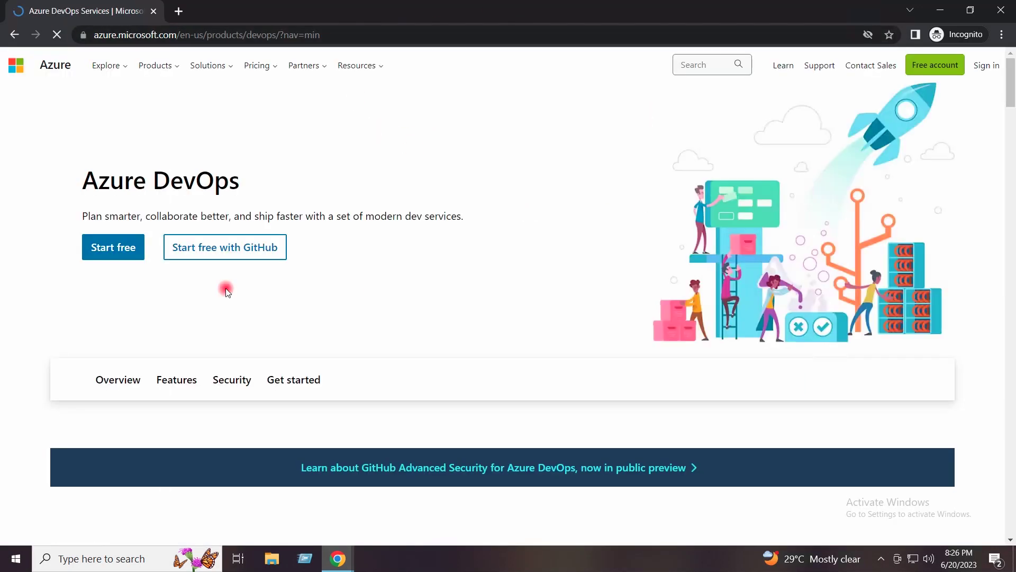
click(104, 252)
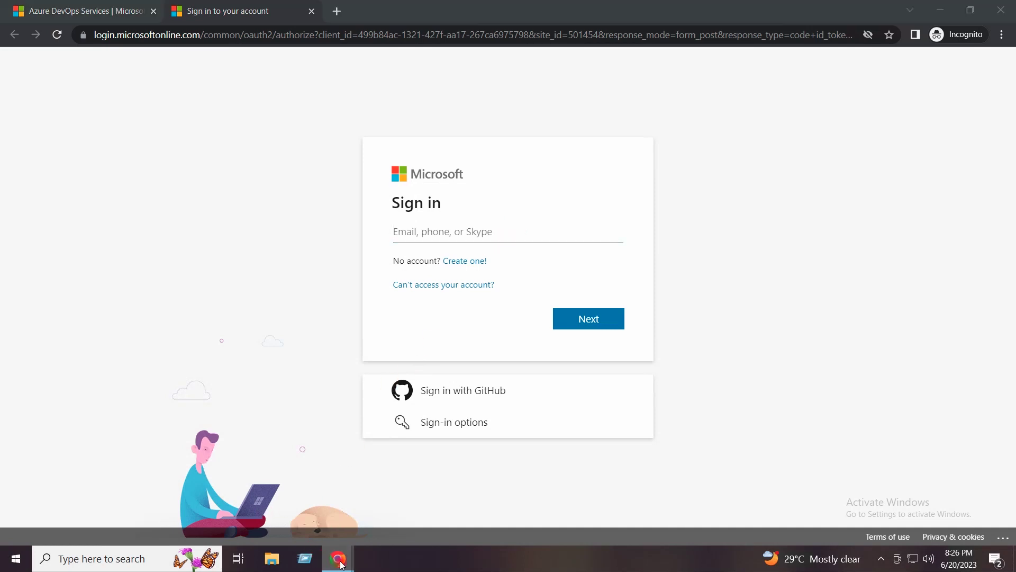
- Return to the regular Chrome window and show the Azure DevOps projects page of the Virtual-TechBox organization
mouse_move(338, 558)
click(290, 499)
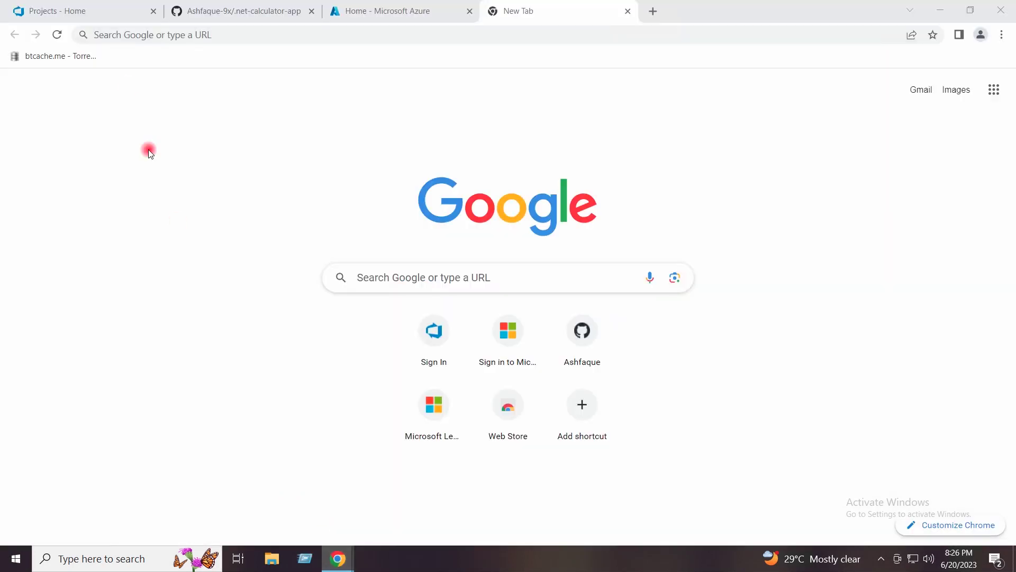
click(93, 6)
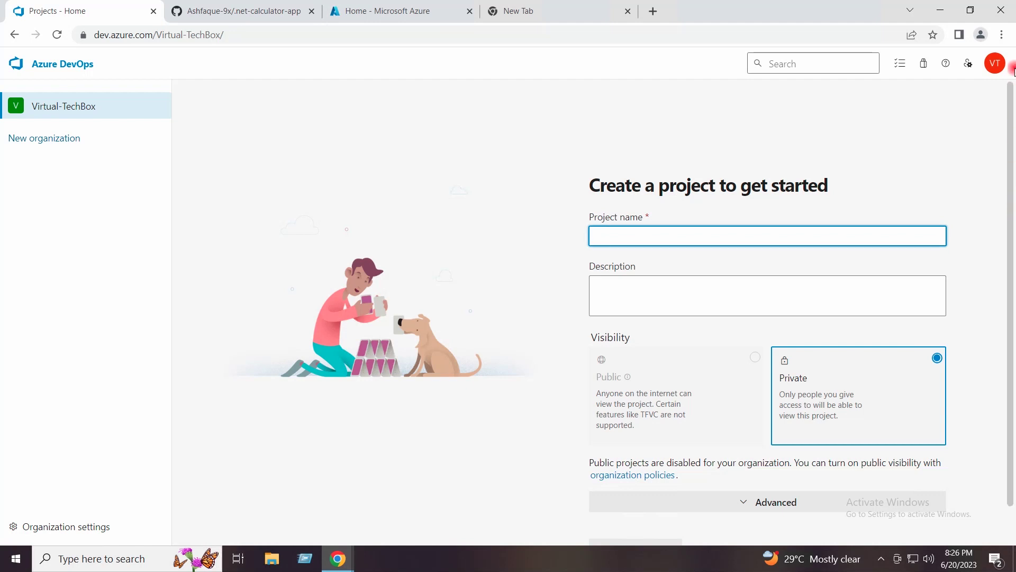
click(513, 7)
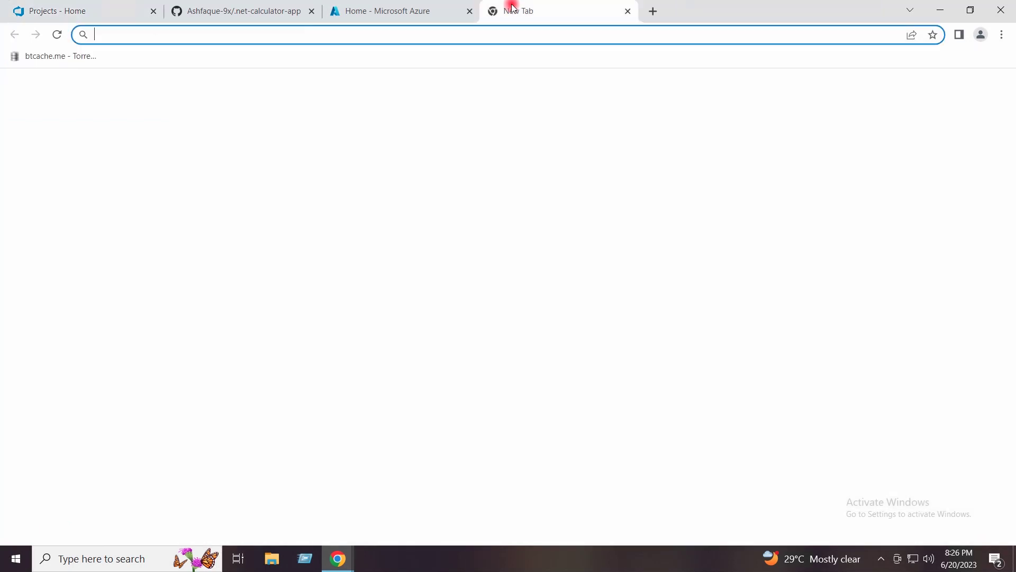
text(https://aka.ms/azpipelines-parallelism-request)
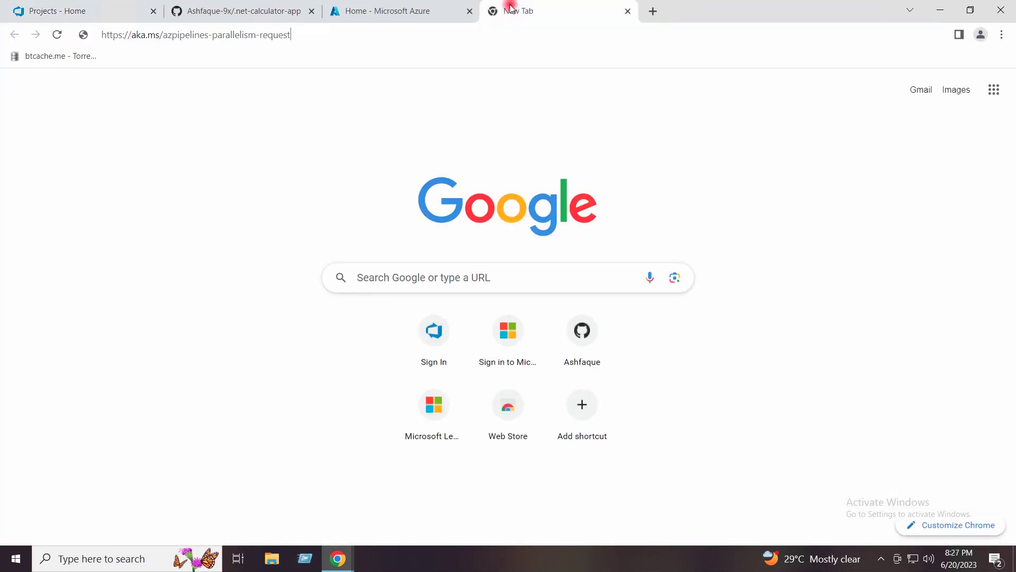
key(Return)
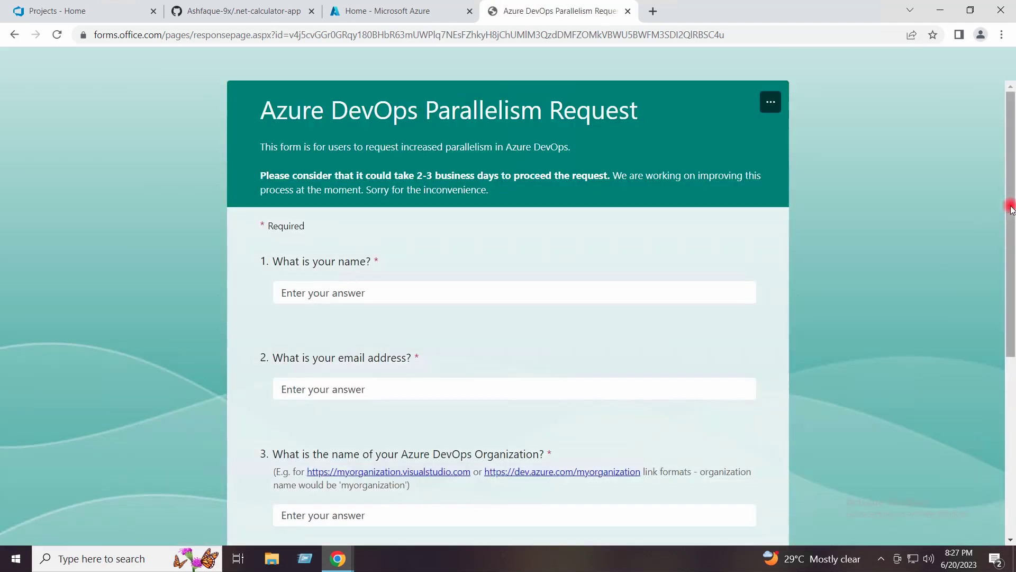
scroll(1011, 201, down, 3)
scroll(1010, 175, up, 1)
scroll(1011, 134, up, 2)
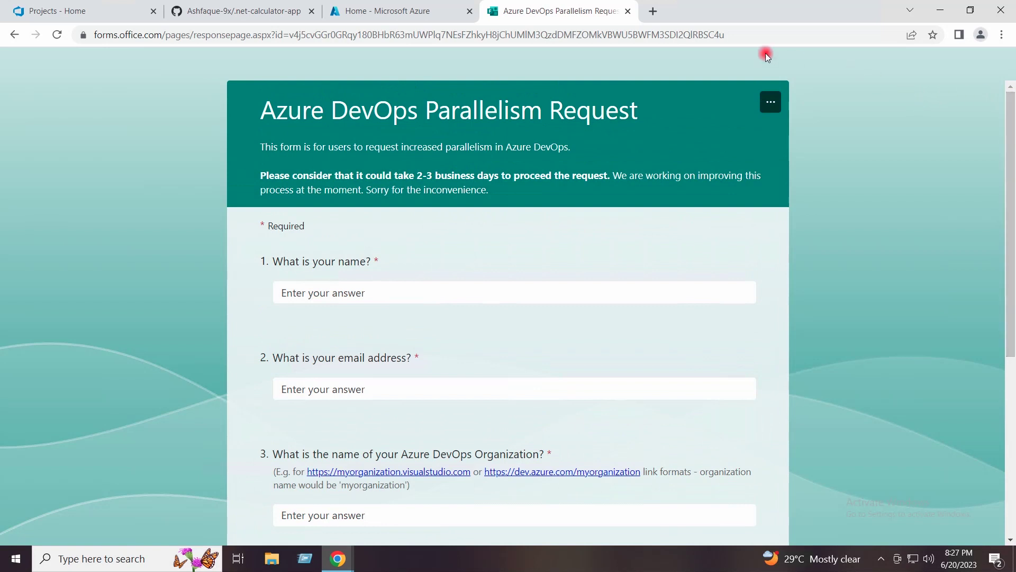
- Go back to the Virtual-TechBox organization in Azure DevOps and open the Billing page of its organization settings
click(85, 5)
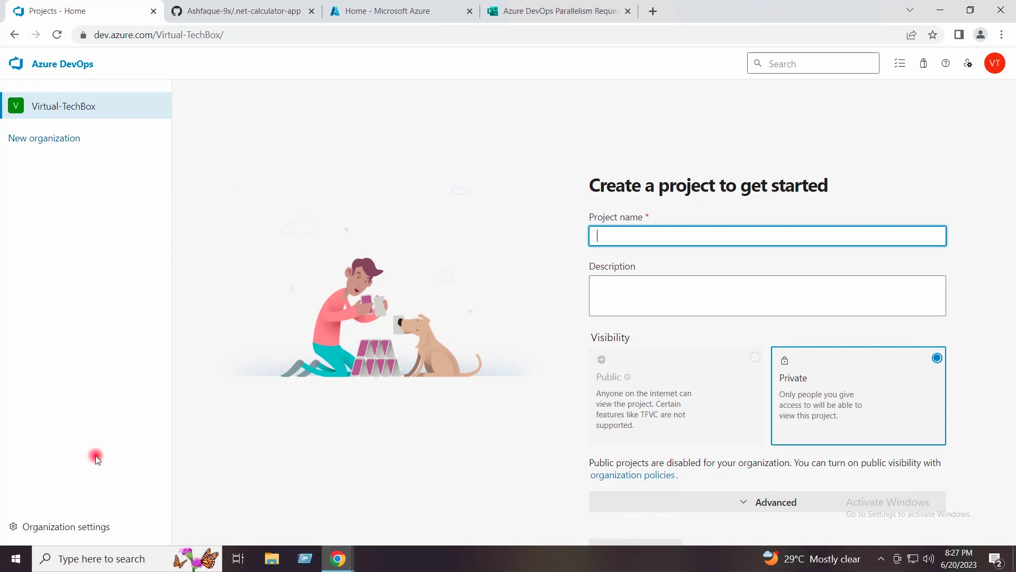
click(54, 529)
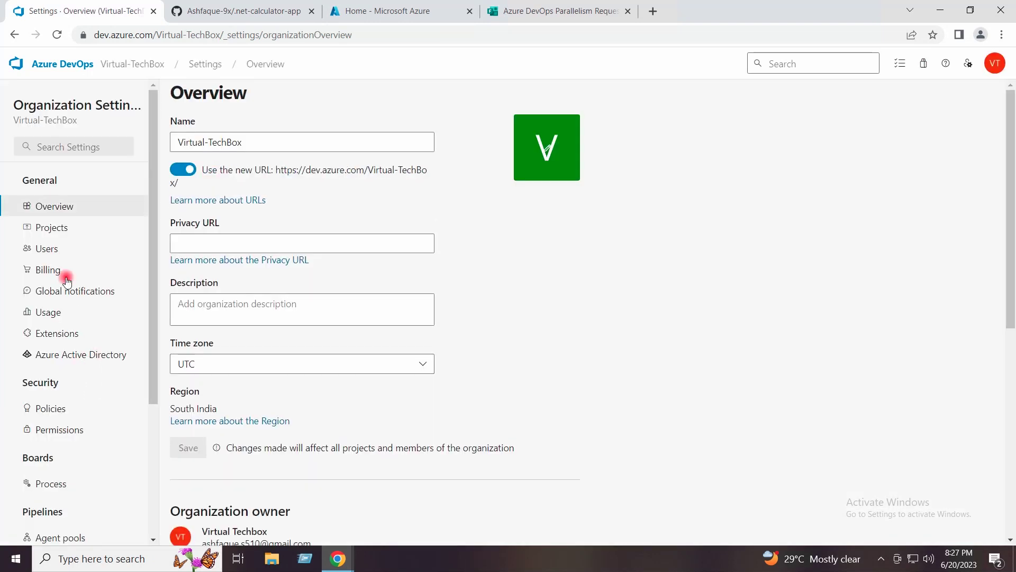
click(48, 269)
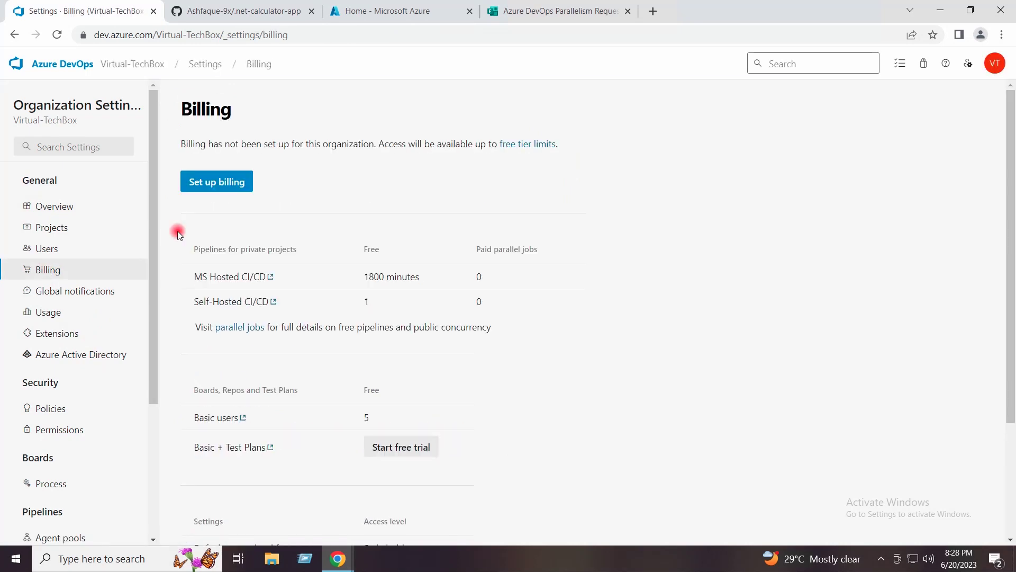
- Examine the sign-up form for a new Azure subscription from the billing setup and return to the Billing page without signing up
click(217, 182)
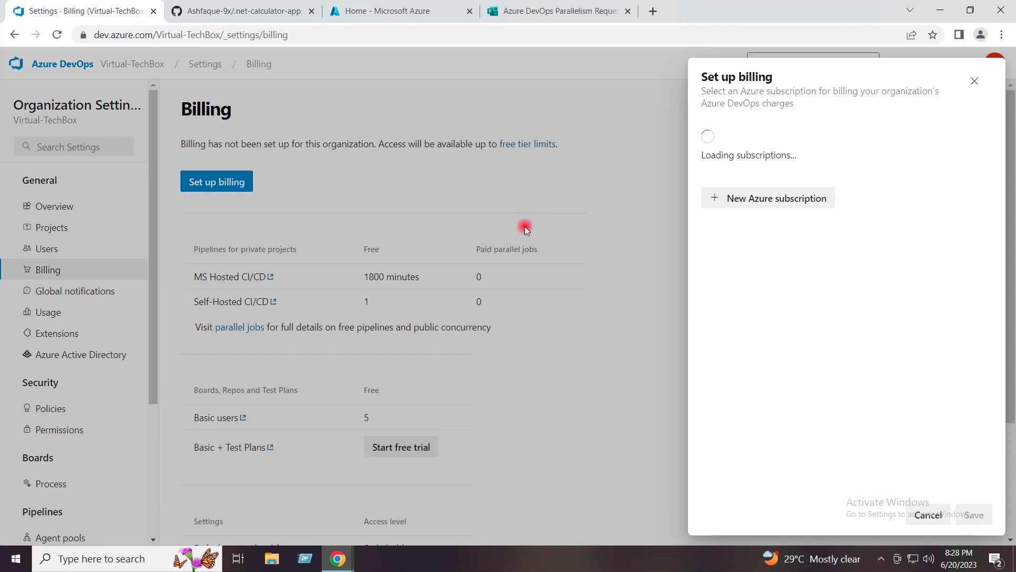
click(720, 196)
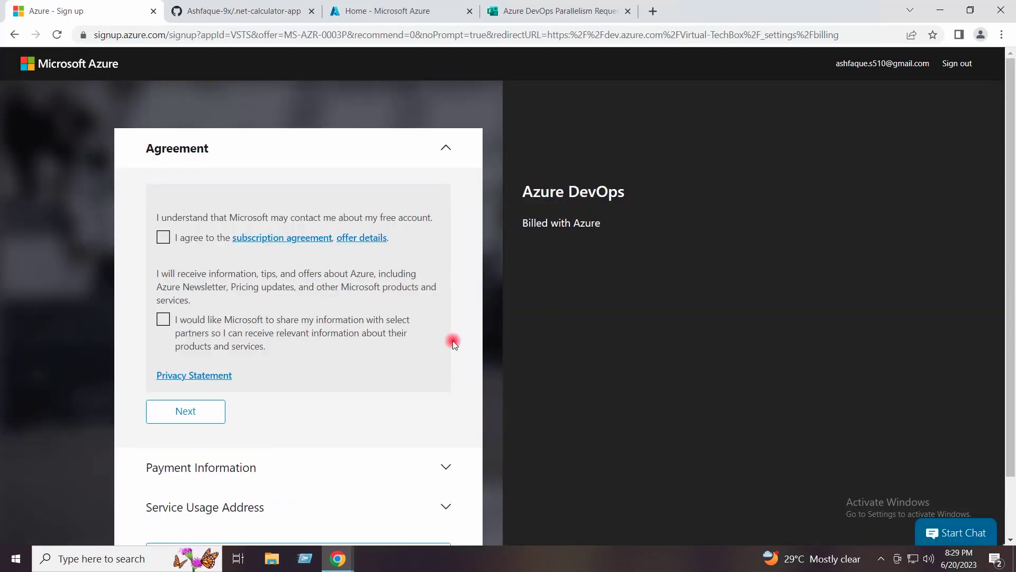
click(447, 464)
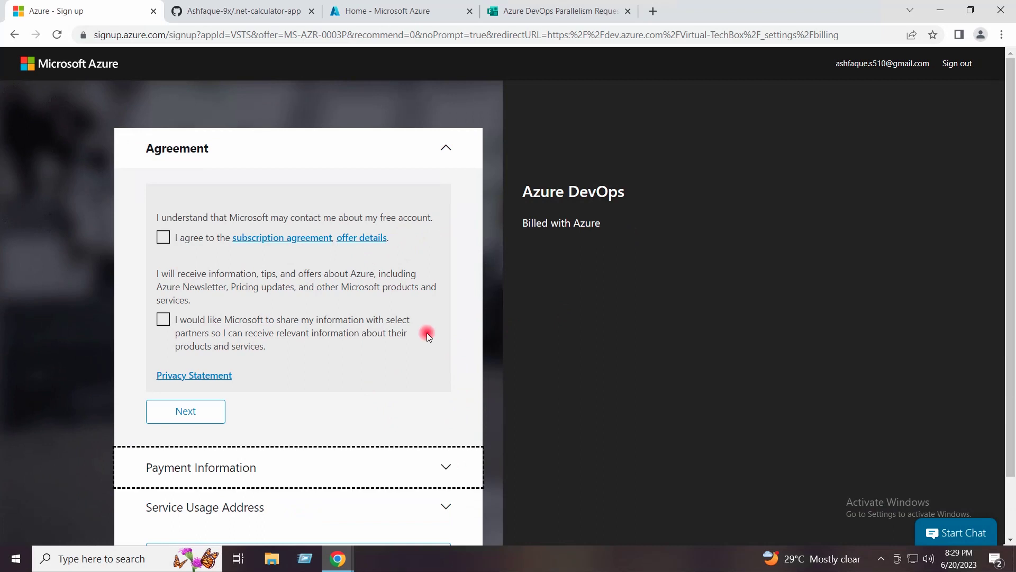
scroll(428, 336, down, 1)
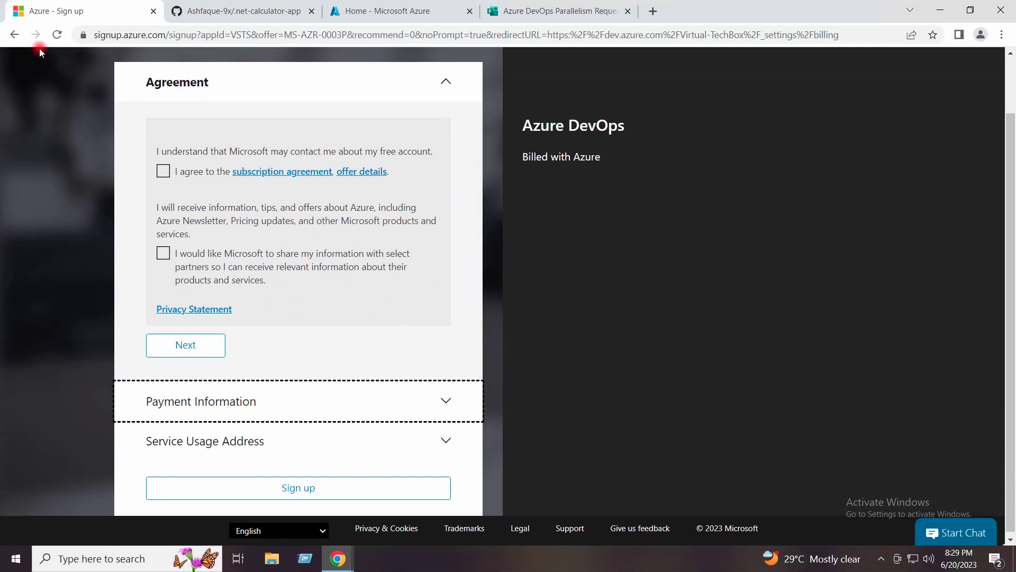
click(15, 36)
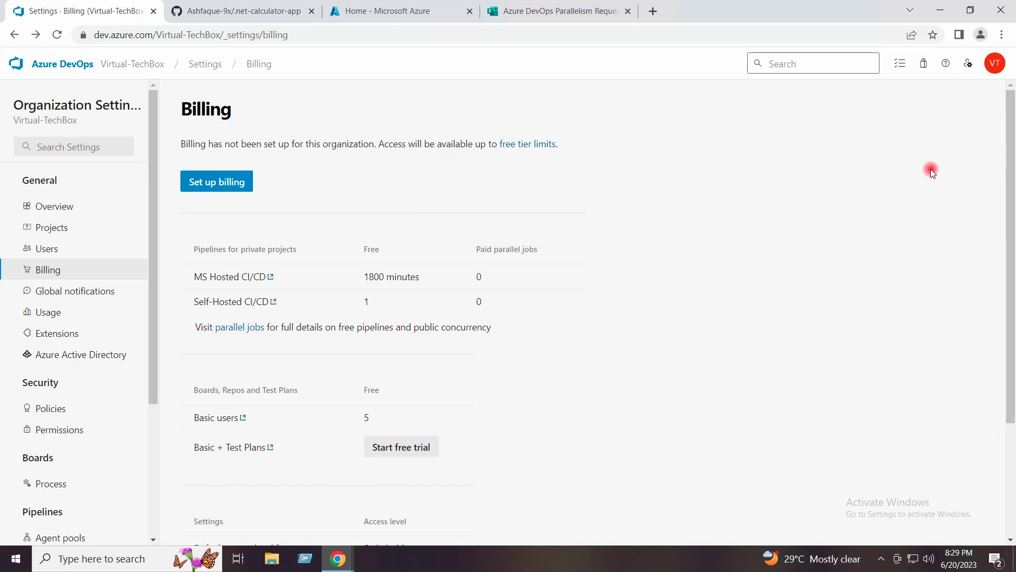
- Look at the directory-switching option for the signed-in account and close the account details without switching
click(993, 64)
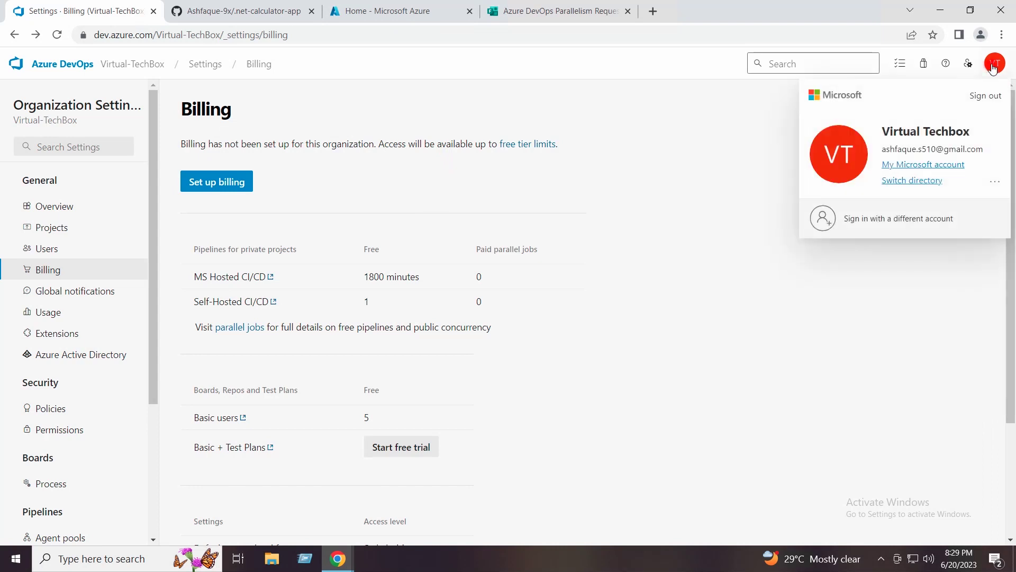
click(914, 182)
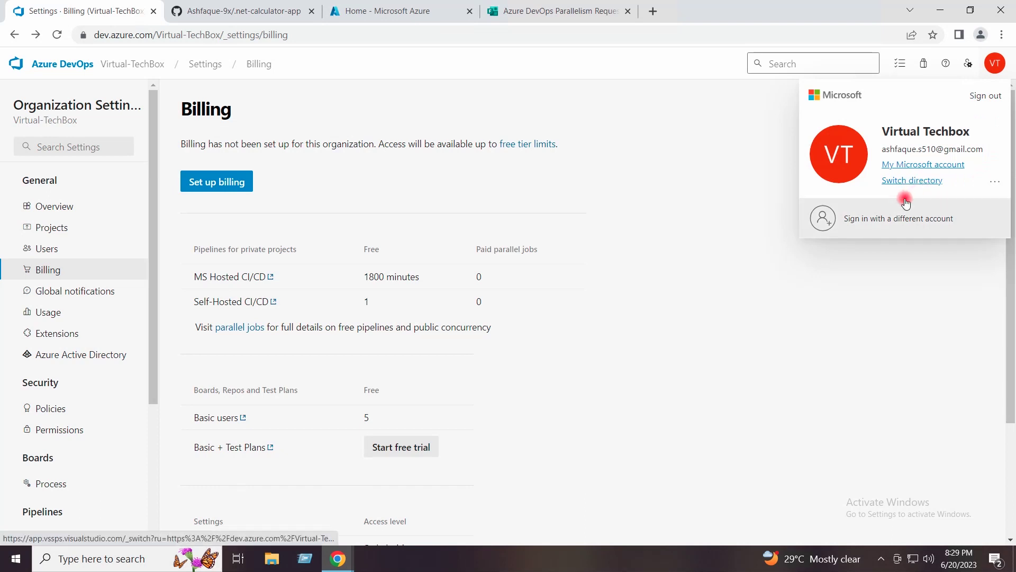
click(751, 173)
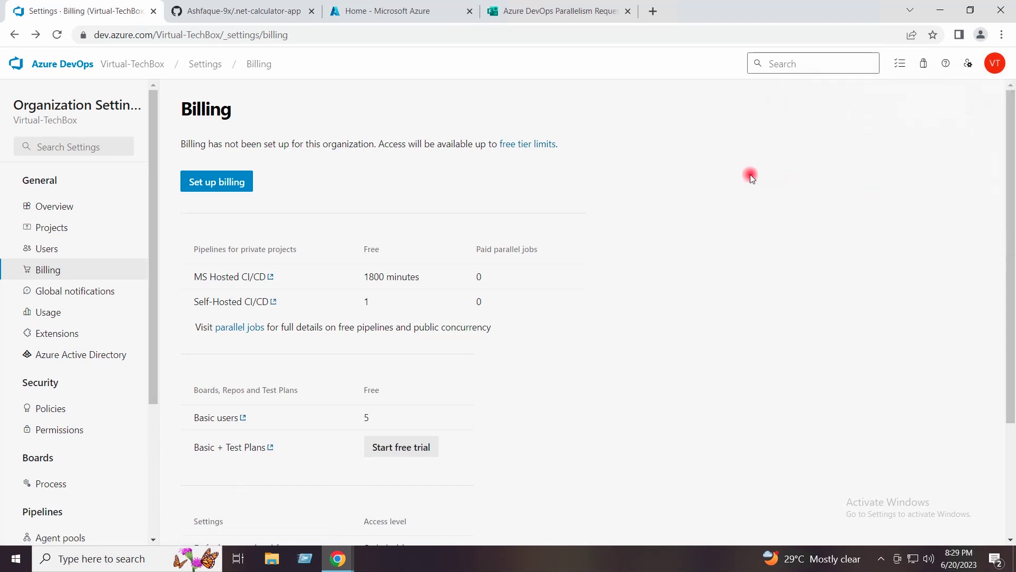
click(367, 210)
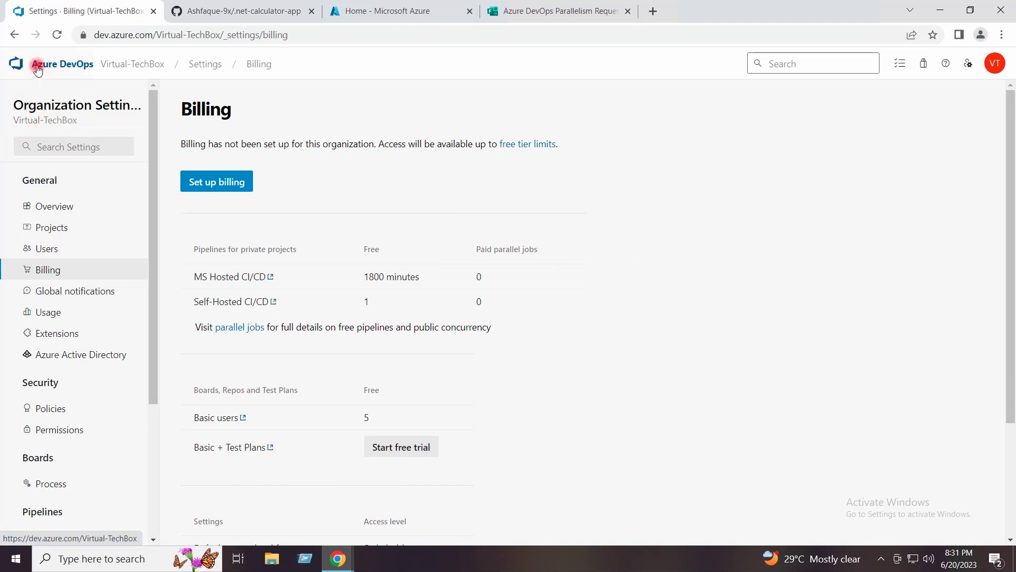
- Create a private project named MyLab-Project in the Virtual-TechBox organization
click(132, 64)
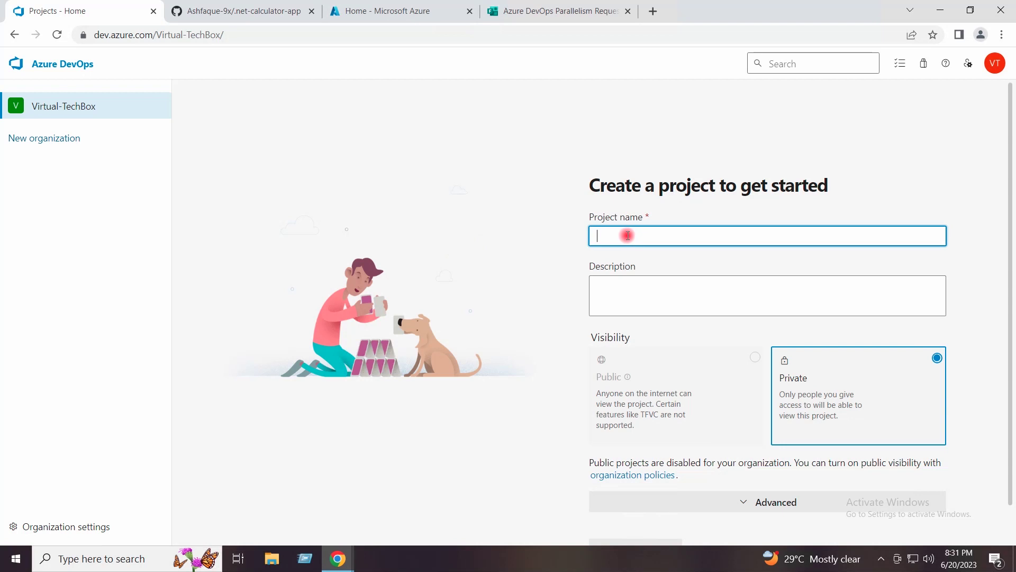
text(yLab-Project)
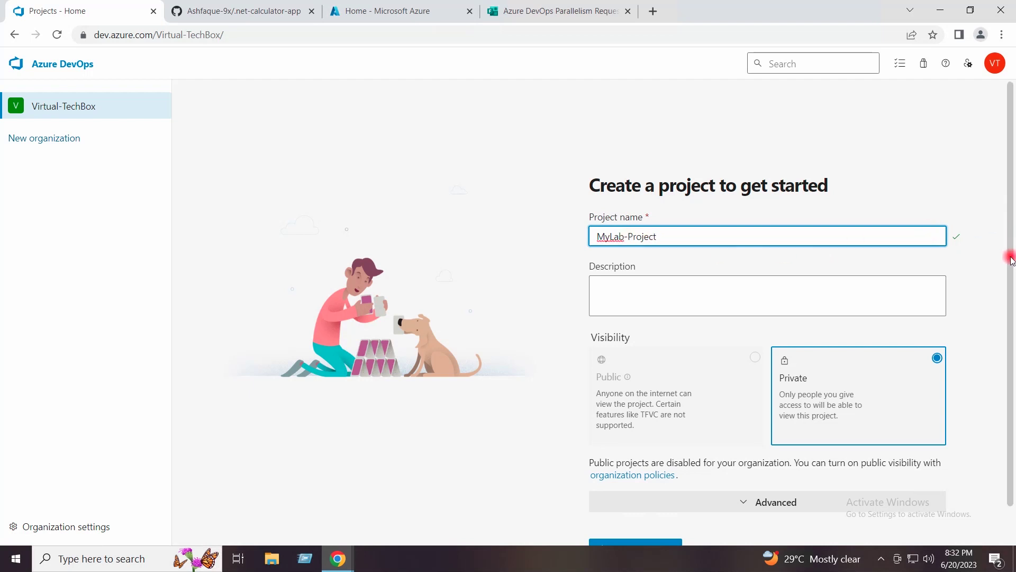
scroll(1011, 262, down, 1)
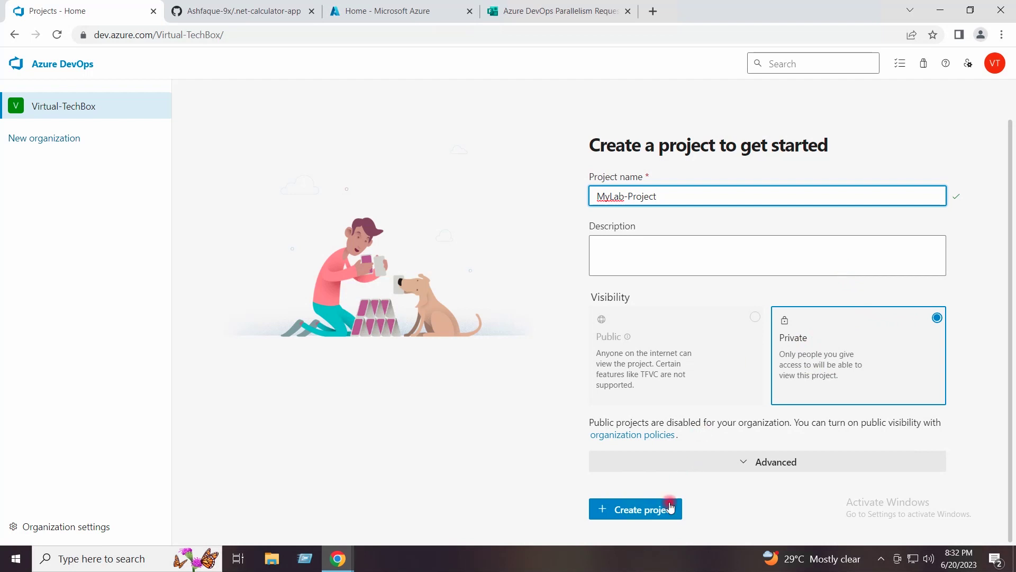
click(632, 512)
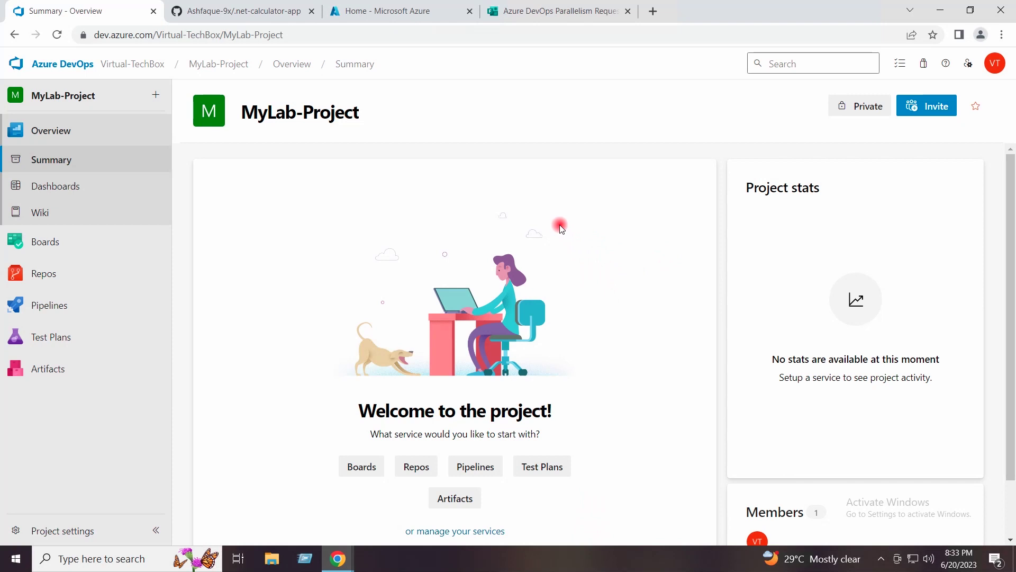
- Switch to the Azure portal and open the app registrations of the default directory in Azure Active Directory
click(381, 11)
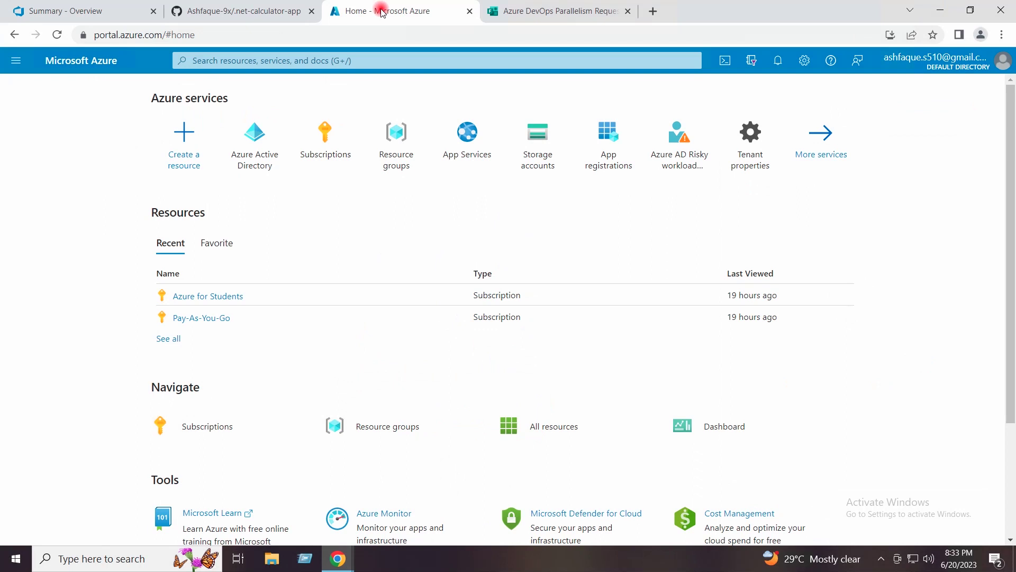
click(257, 142)
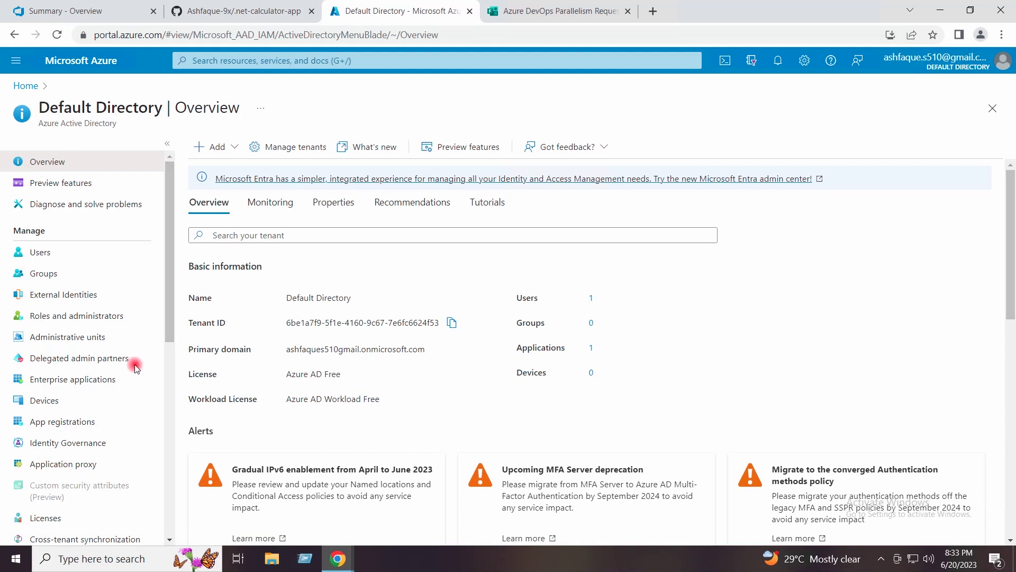
click(67, 426)
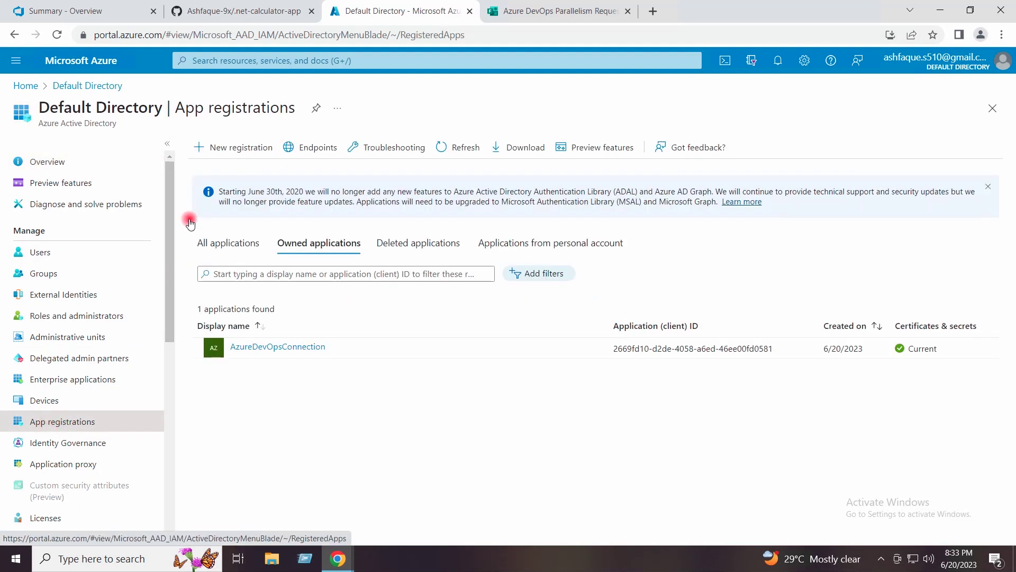
- Register a single-tenant application named Towards-AzureDevOps with Web as the redirect URI platform and no URI
click(216, 148)
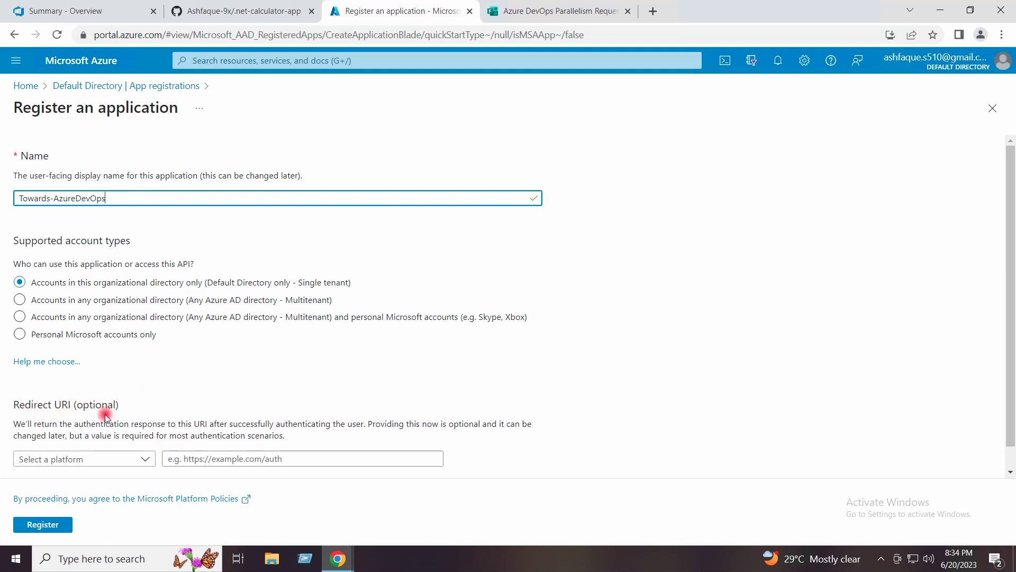
click(145, 462)
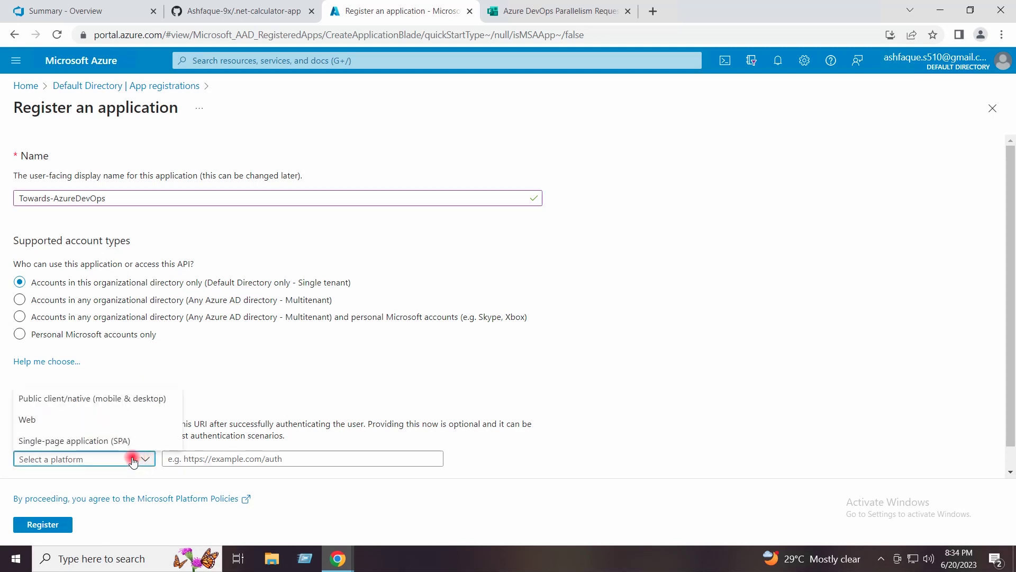
click(57, 418)
click(561, 357)
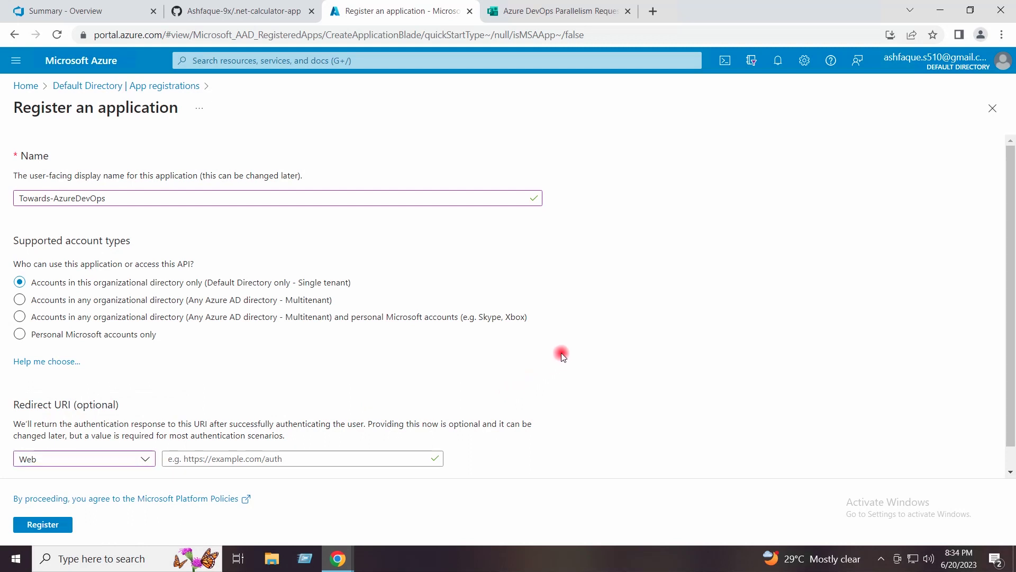
scroll(562, 356, down, 1)
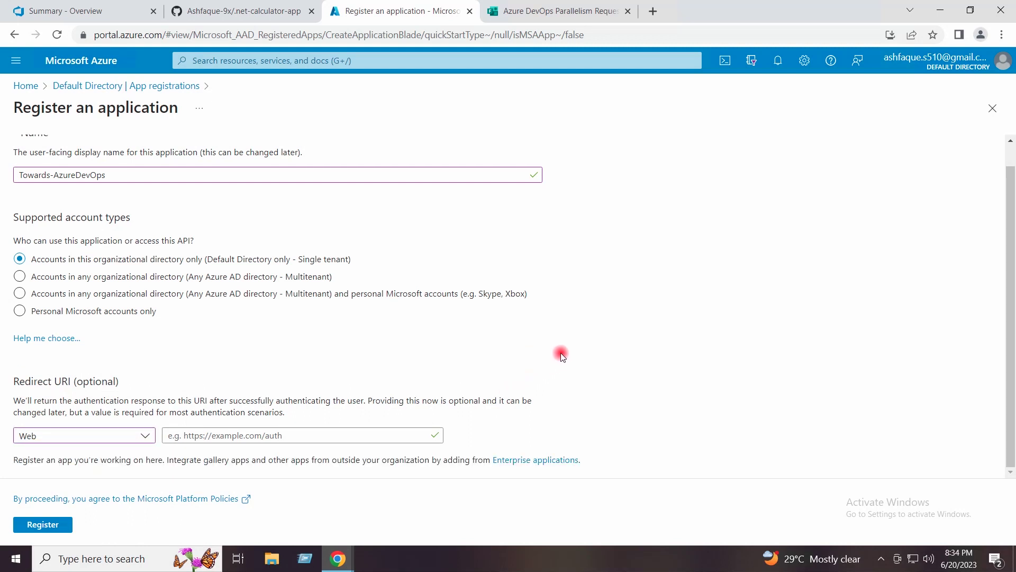
click(54, 526)
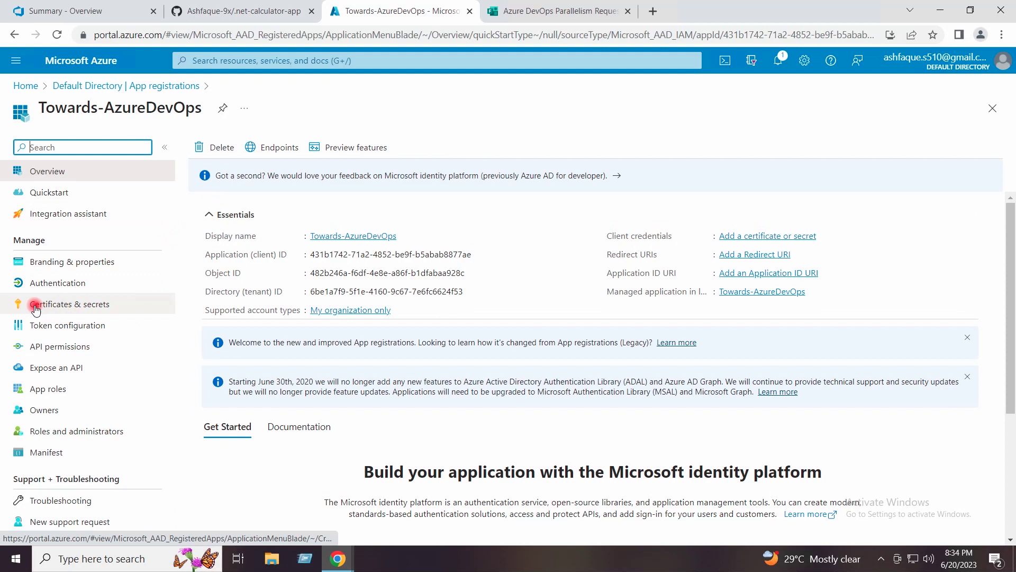
- Add a client secret described as Towards-AzureDevops to the new application, with the recommended 180-day expiry
click(56, 306)
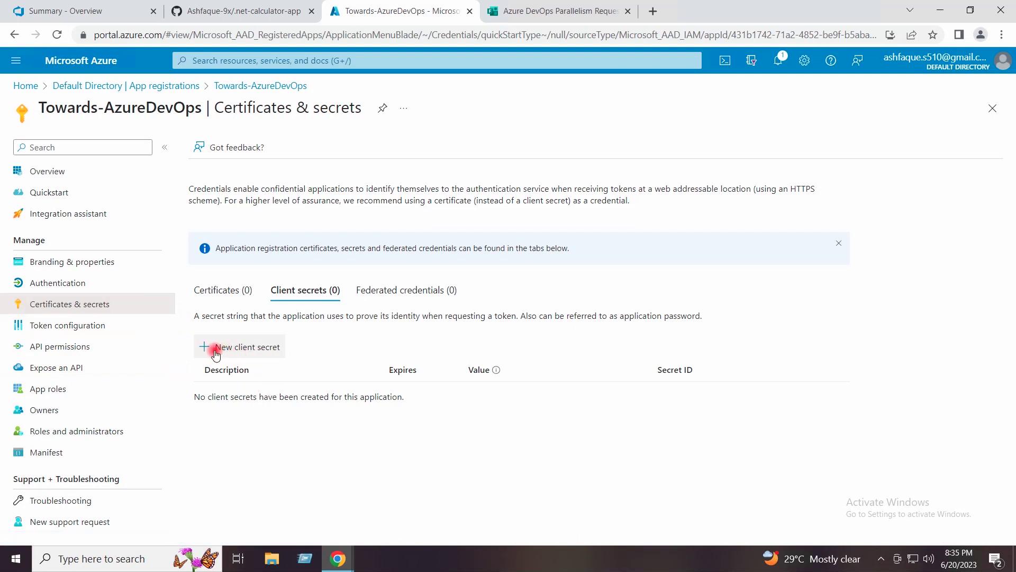
click(232, 351)
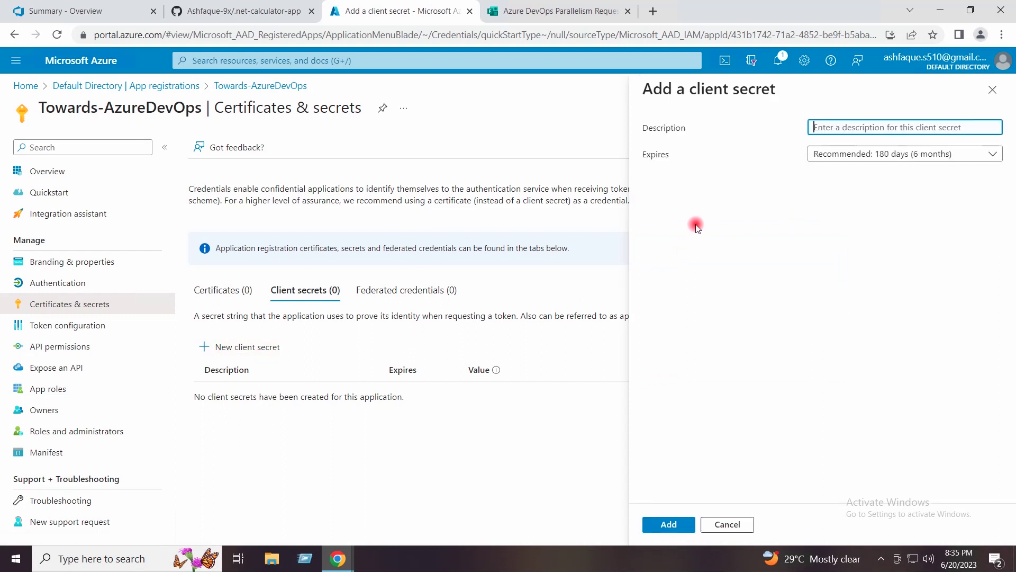
text(Towards-AzureDevops)
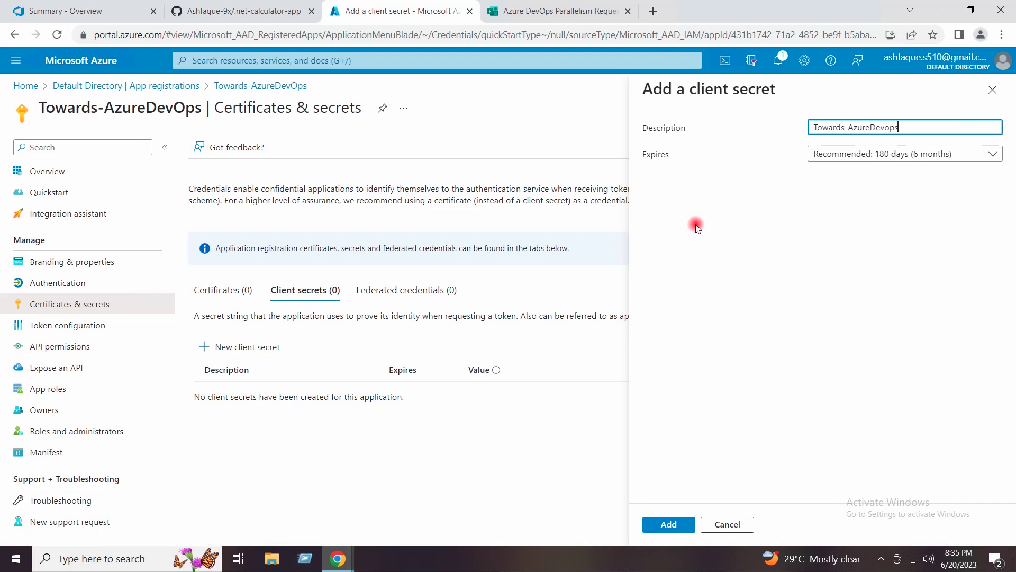
click(675, 523)
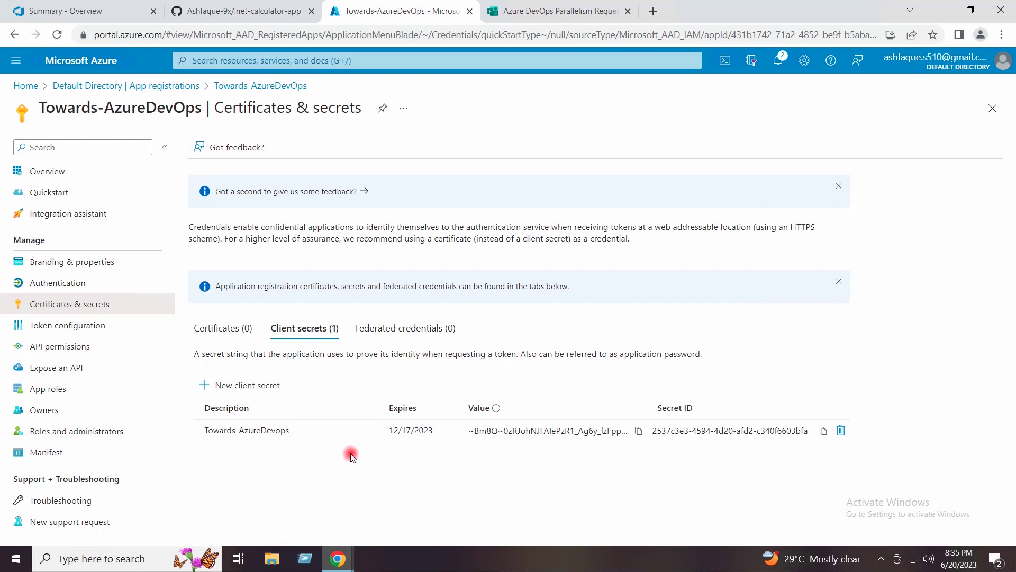
- Open the access control (IAM) settings of the Azure for Students subscription
click(17, 90)
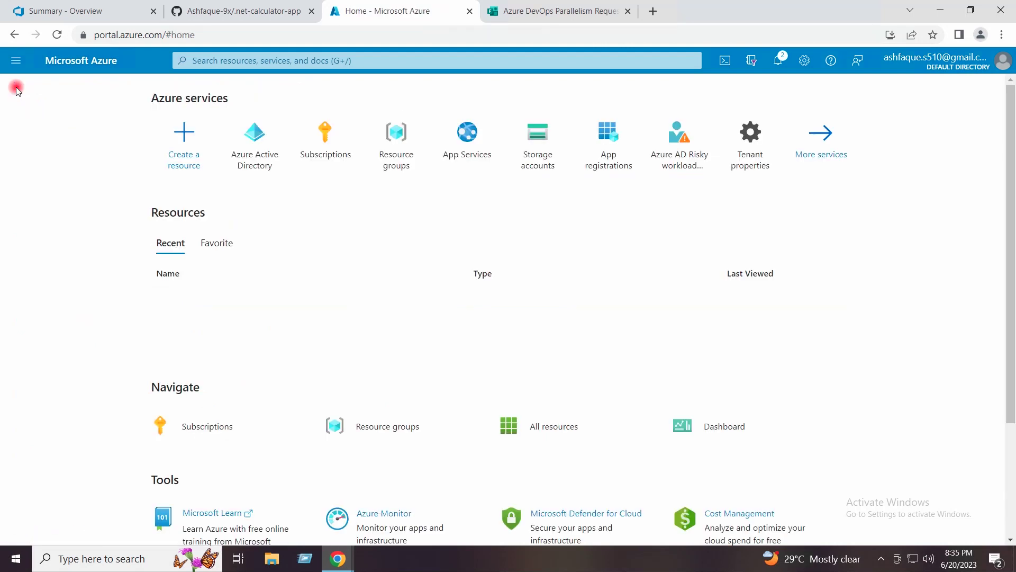
click(329, 143)
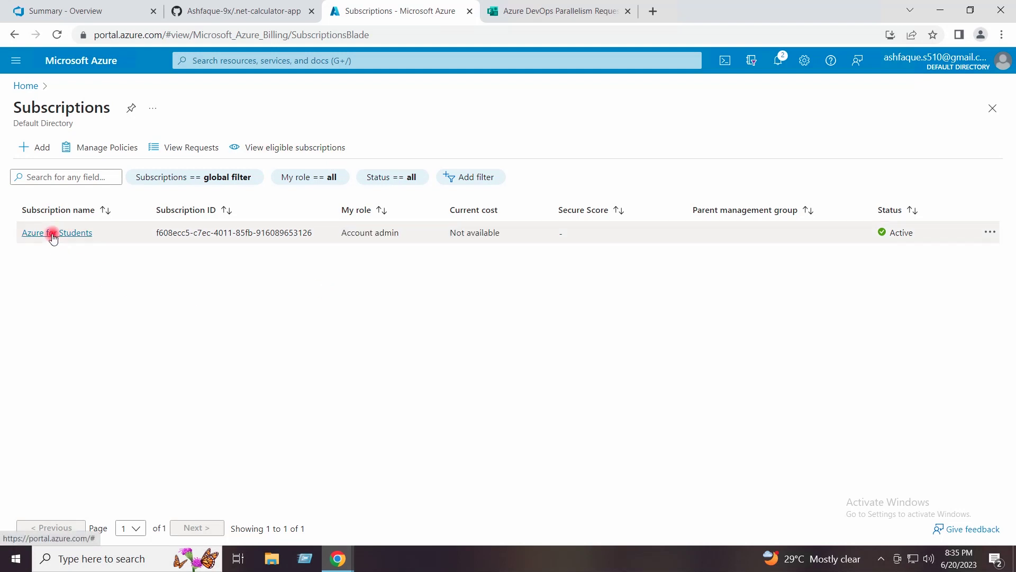
click(53, 236)
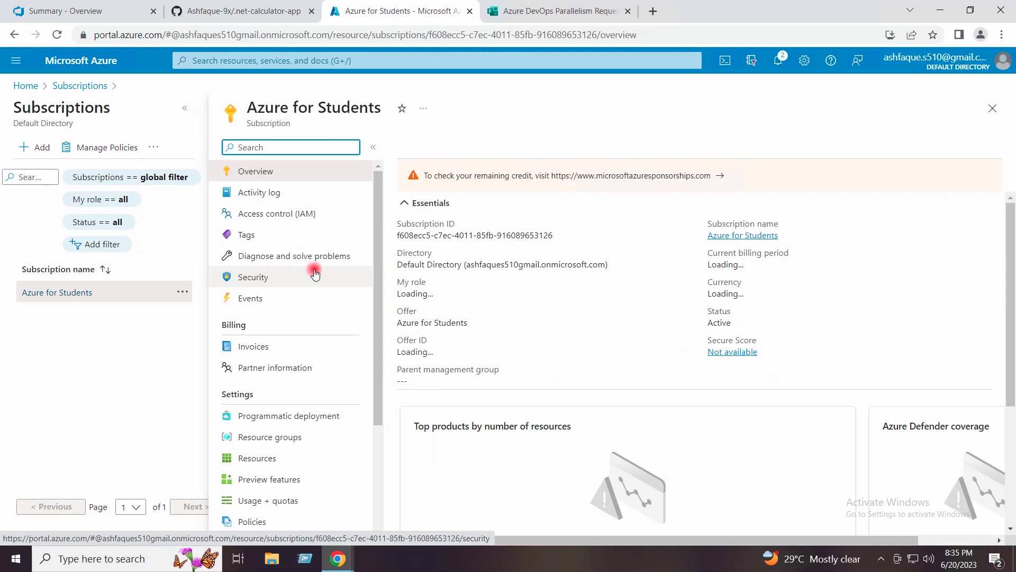
click(260, 218)
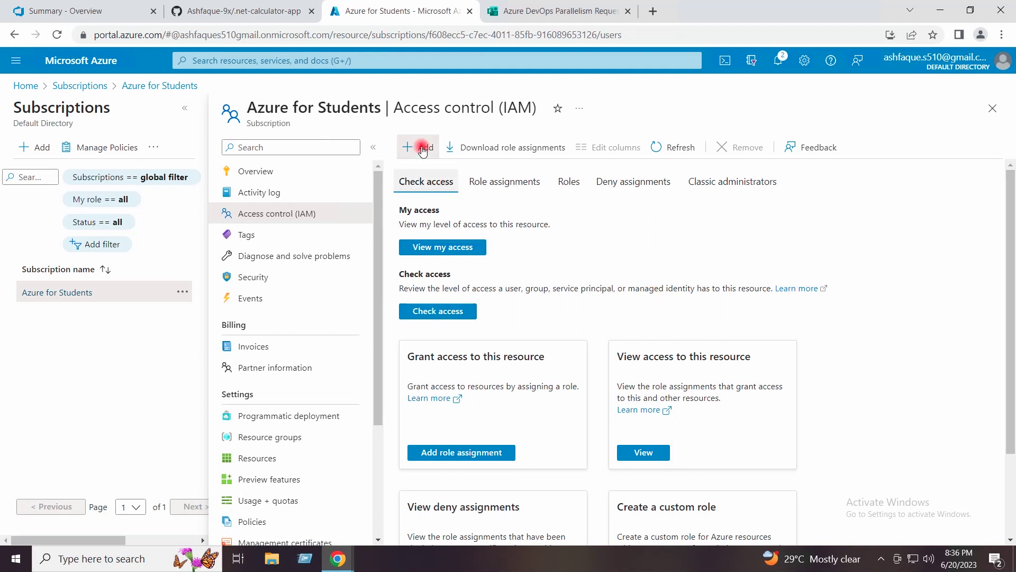
- Start a role assignment on the subscription with the privileged administrator role Contributor and proceed to its members
click(422, 151)
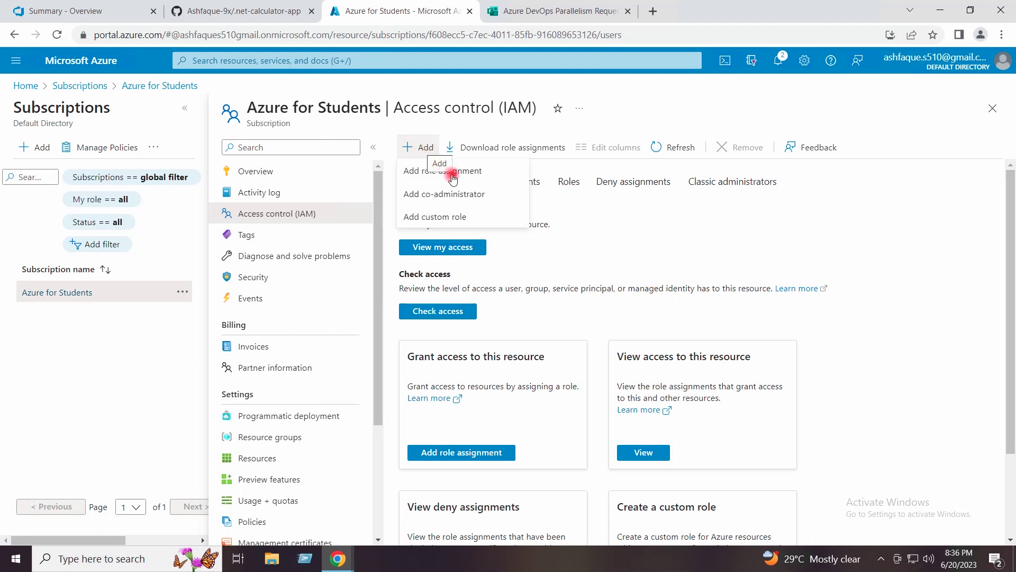
click(509, 177)
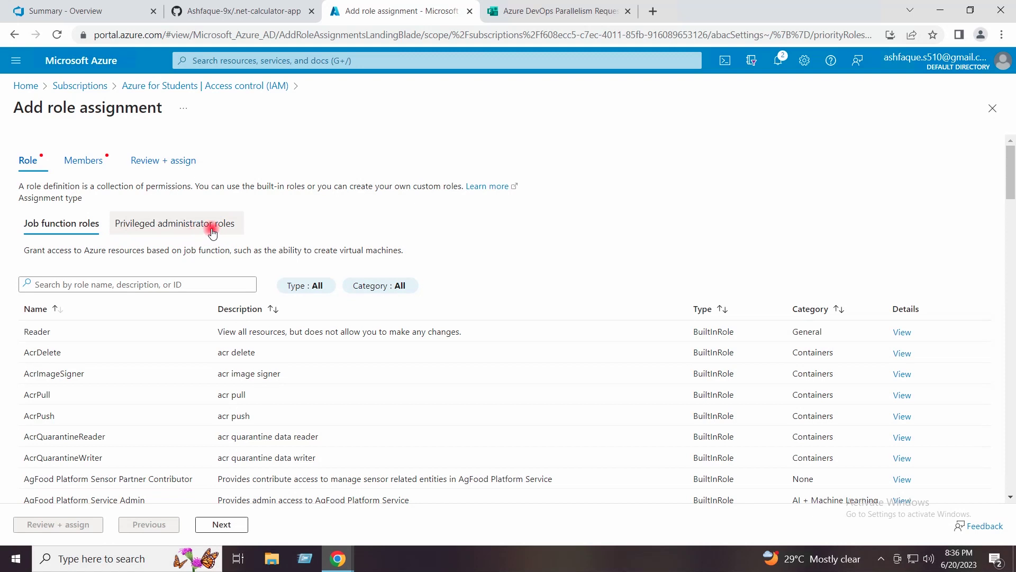
click(189, 229)
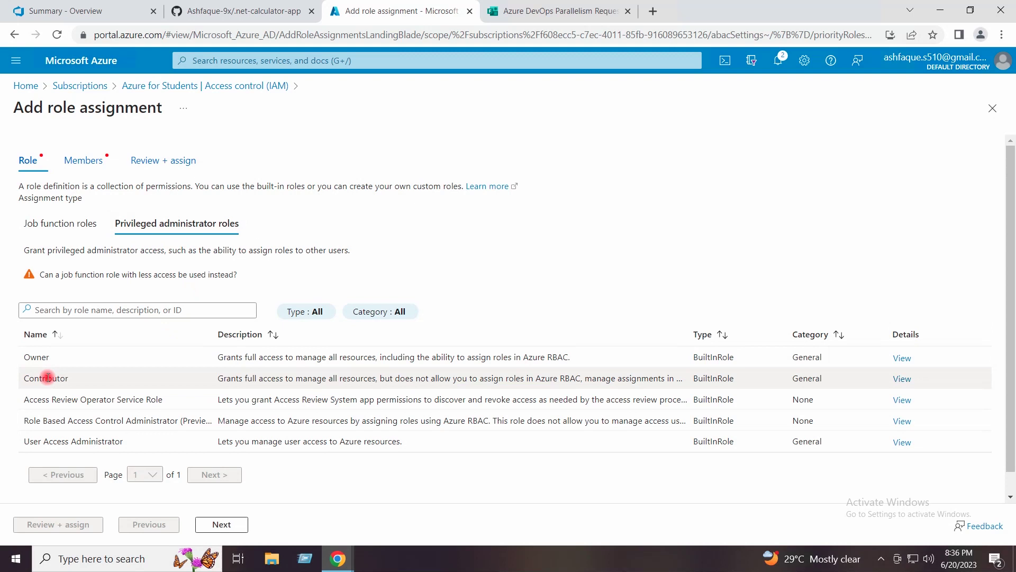
click(66, 378)
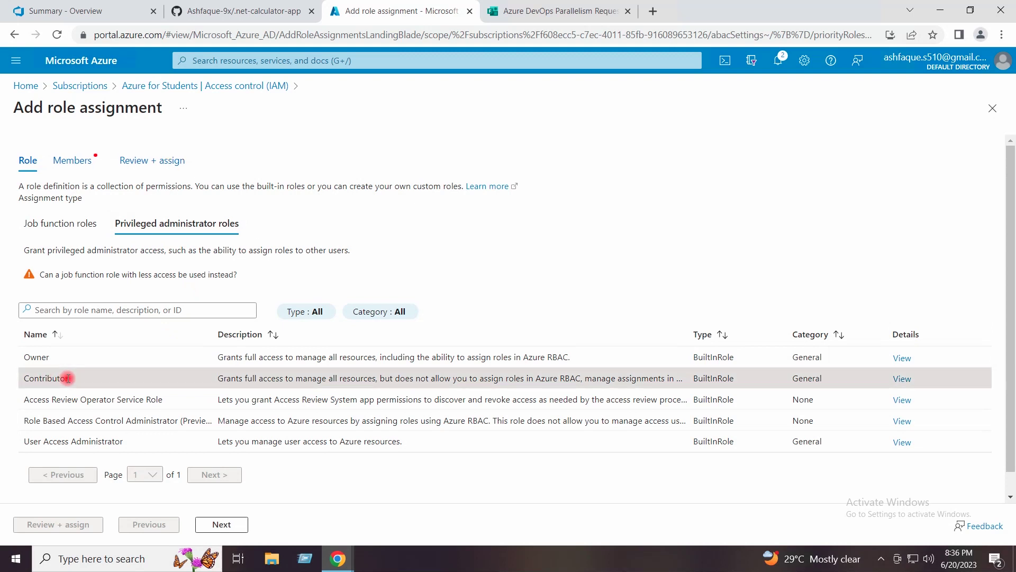
click(234, 525)
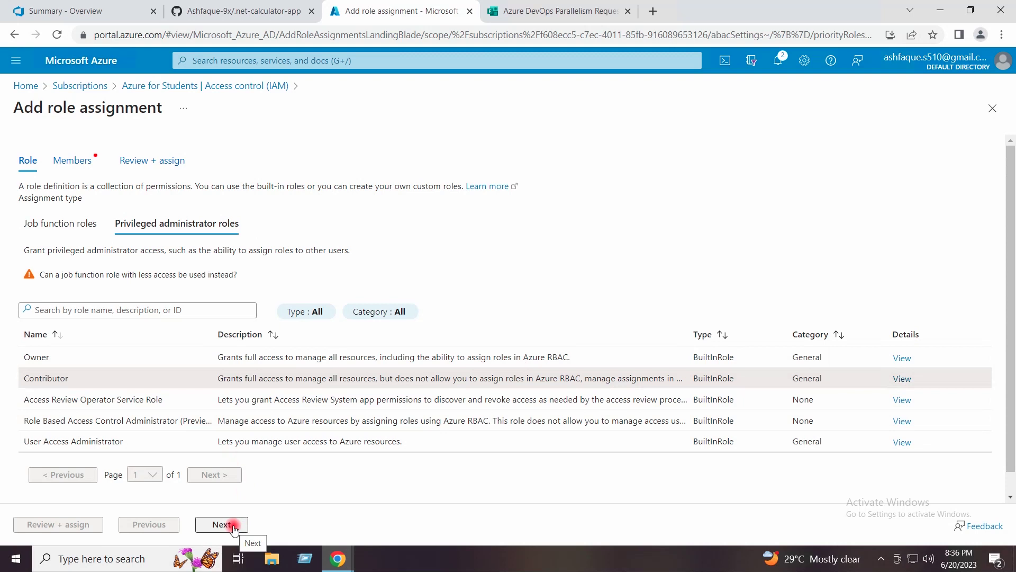
click(233, 525)
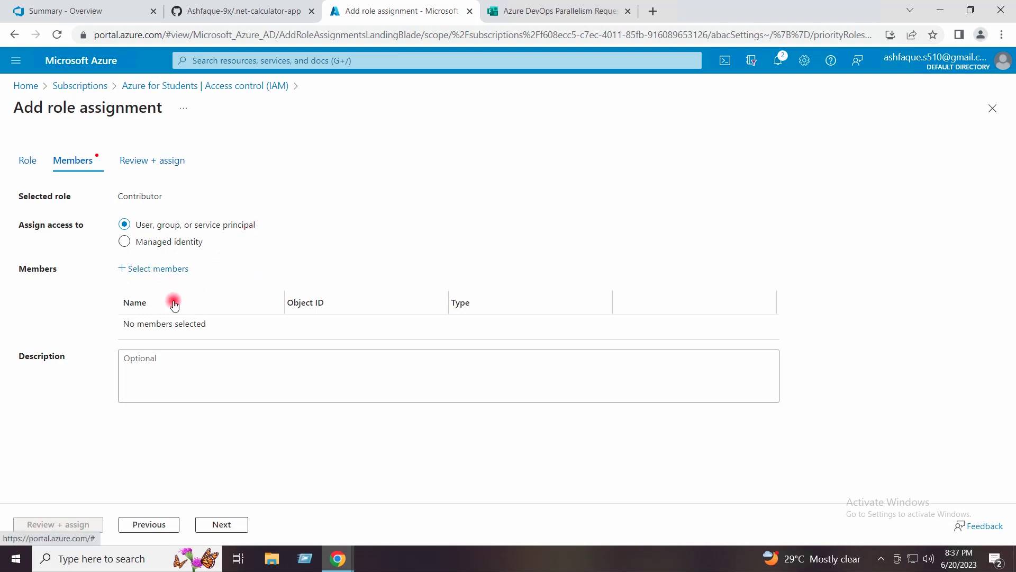
- Add the Towards-AzureDevOps application as the member of the Contributor role assignment, then review and assign it
click(159, 269)
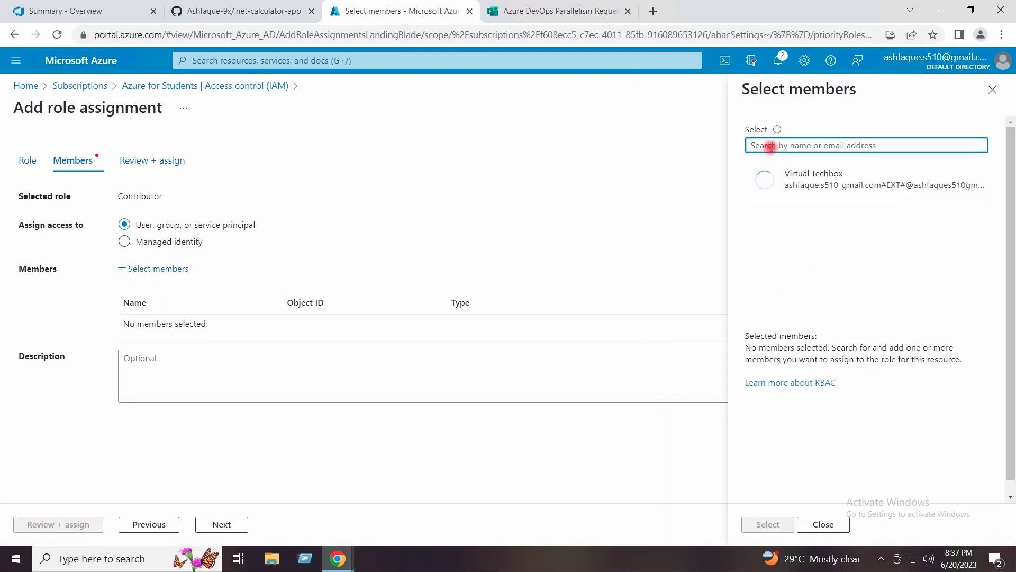
text(tow)
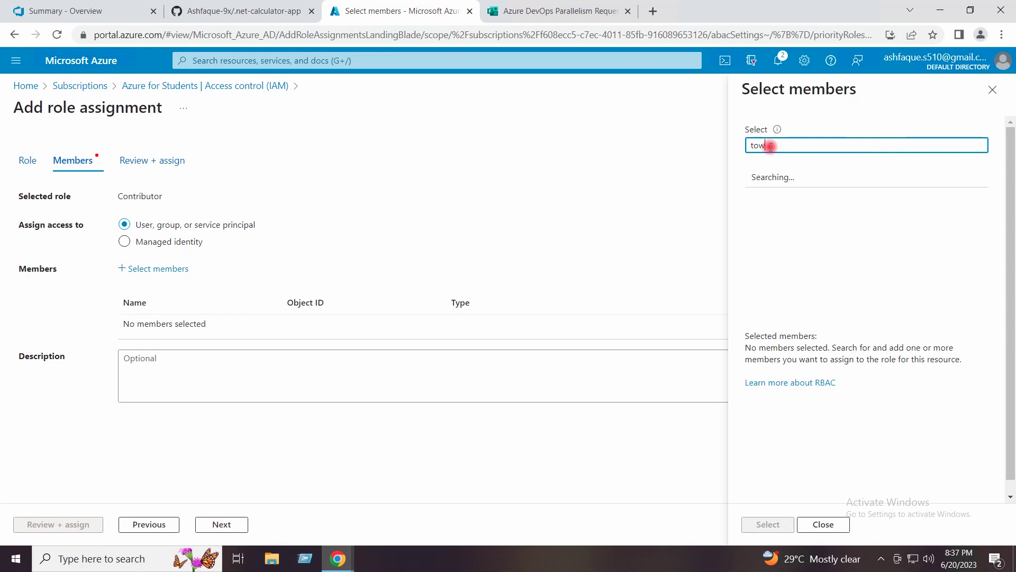
text(ards)
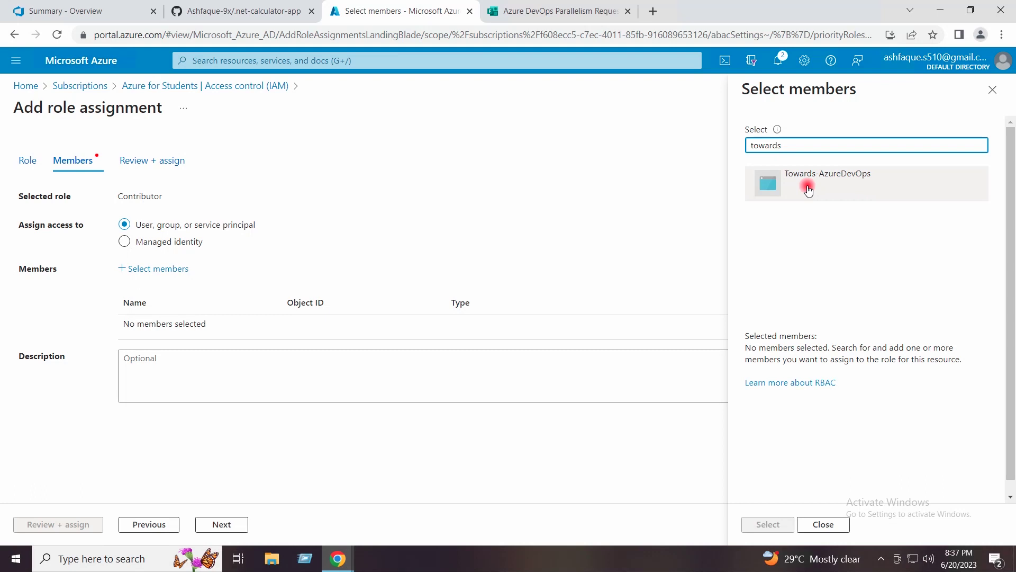
click(826, 188)
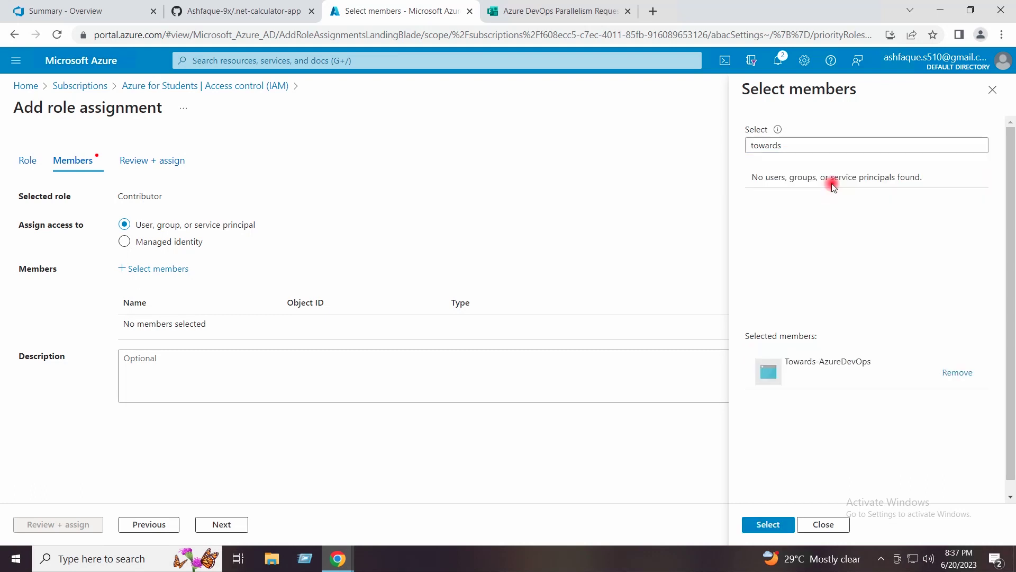
click(761, 526)
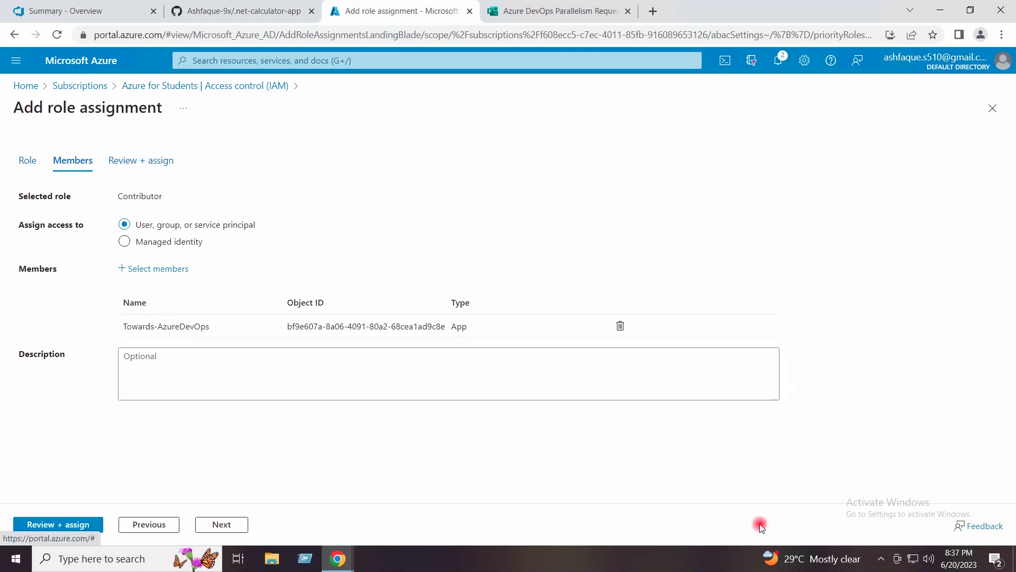
click(222, 526)
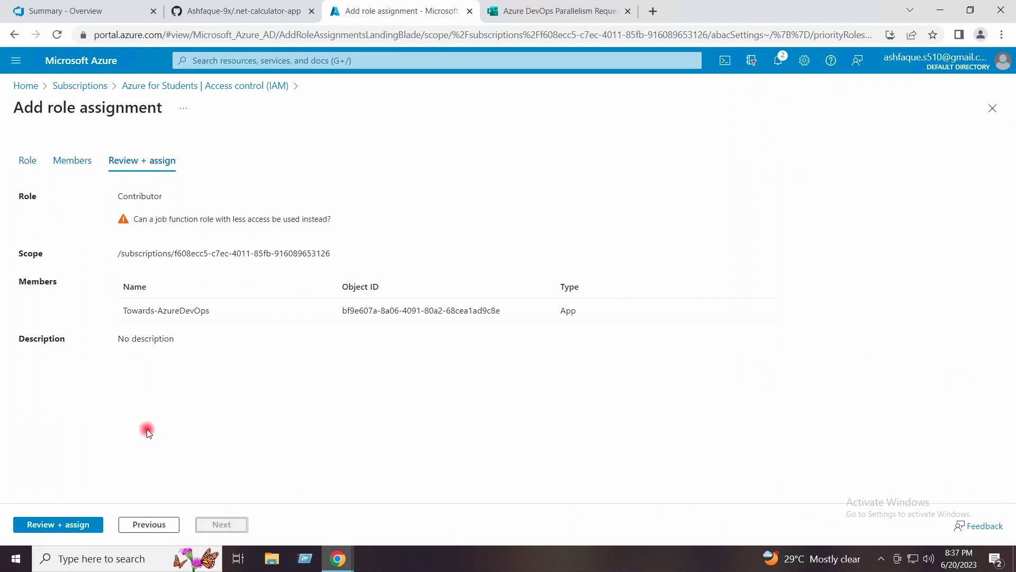
click(51, 526)
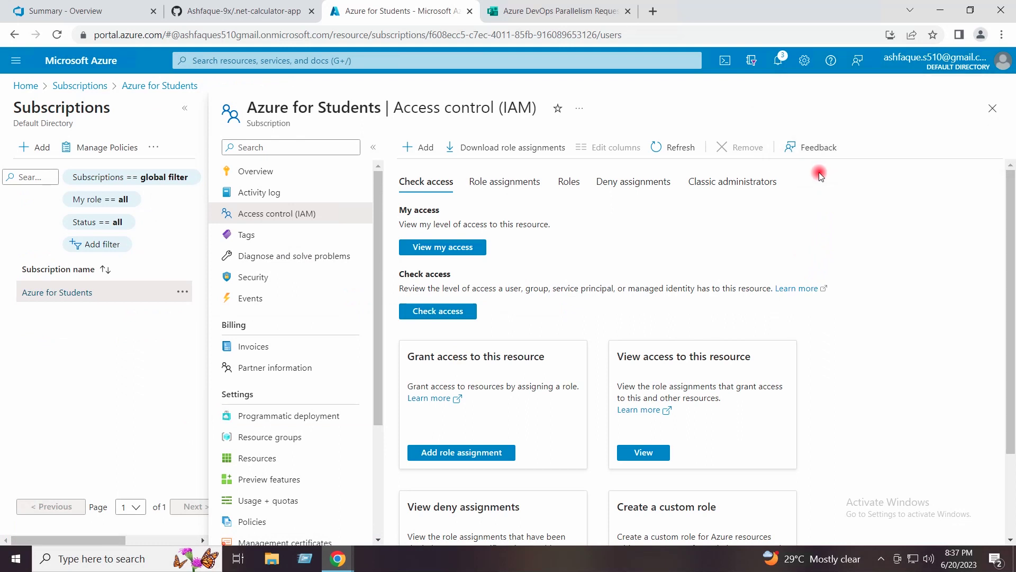
- Switch to Azure DevOps and open the service connections in the settings of MyLab-Project
click(25, 86)
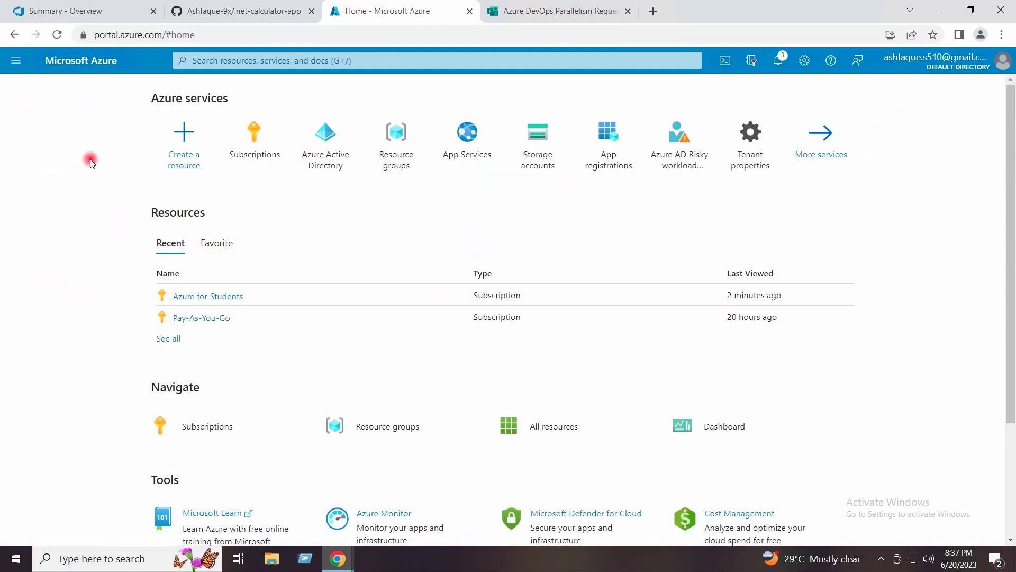
click(46, 9)
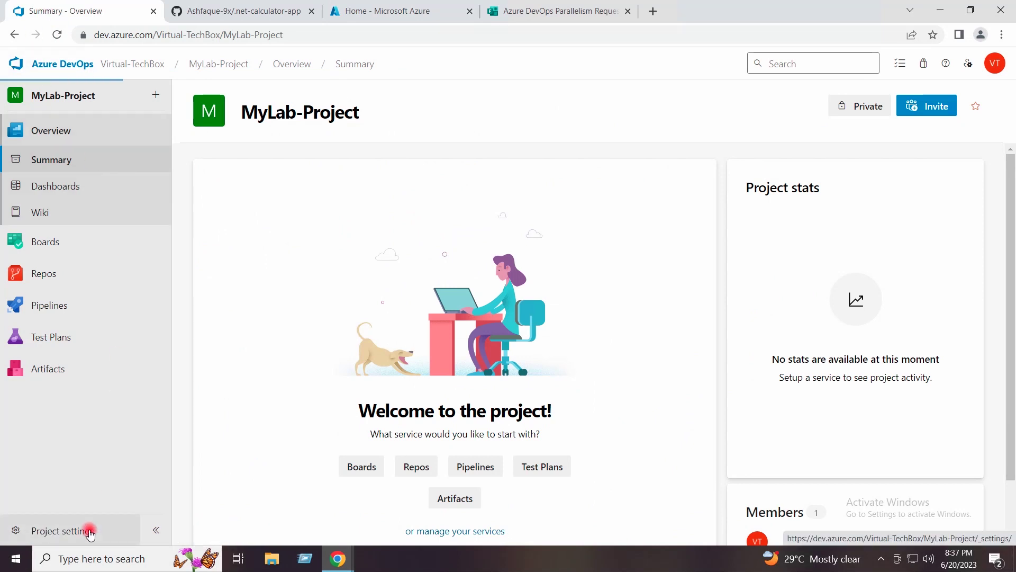
click(90, 532)
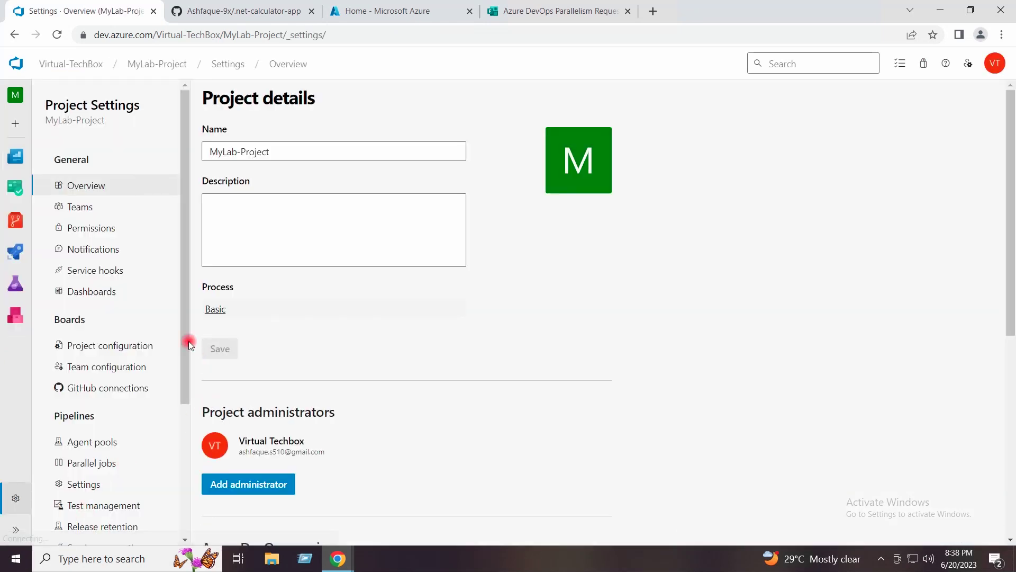
scroll(183, 404, down, 2)
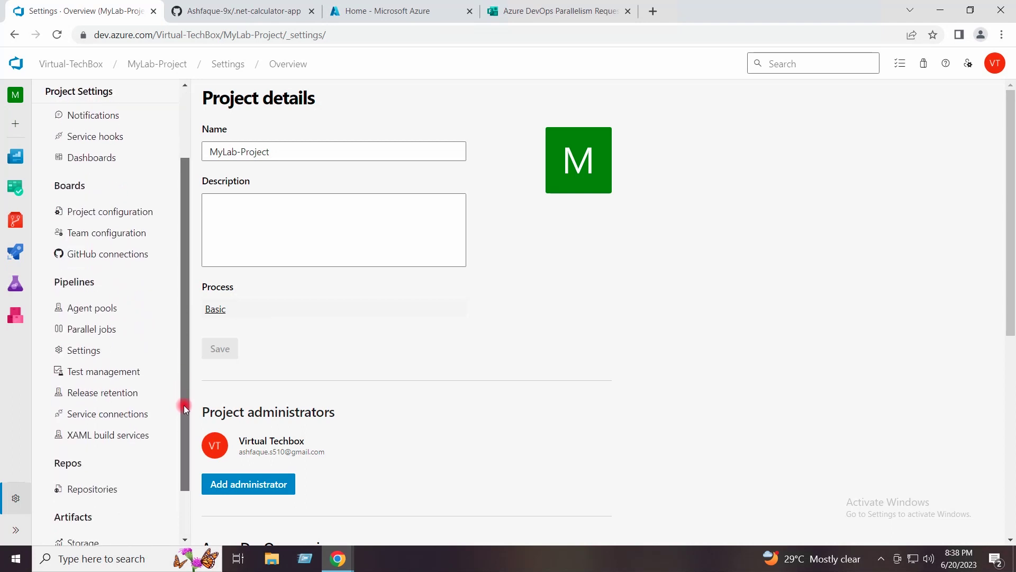
click(131, 418)
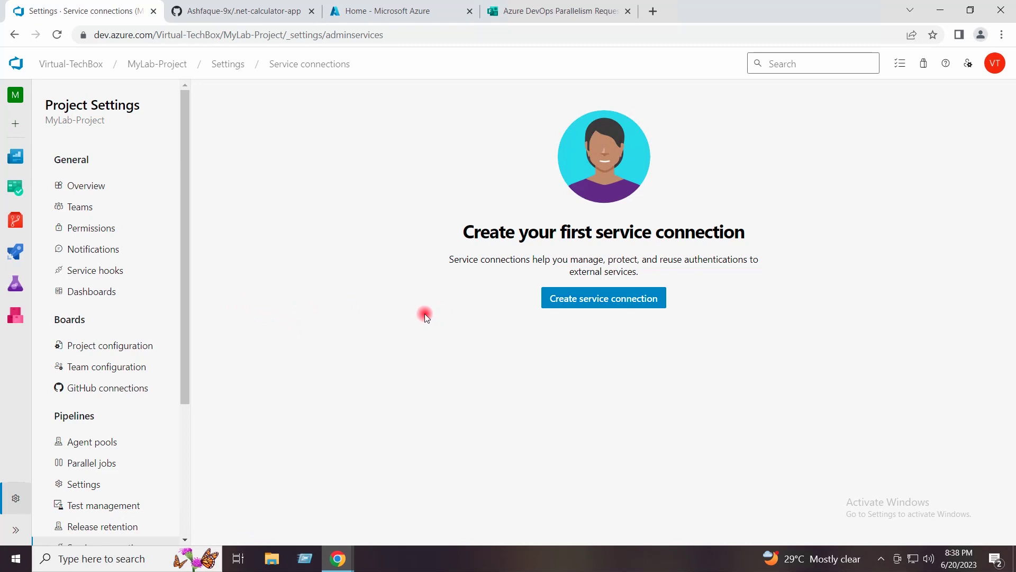
- Start a new Azure Resource Manager service connection that authenticates with a manual service principal
click(566, 299)
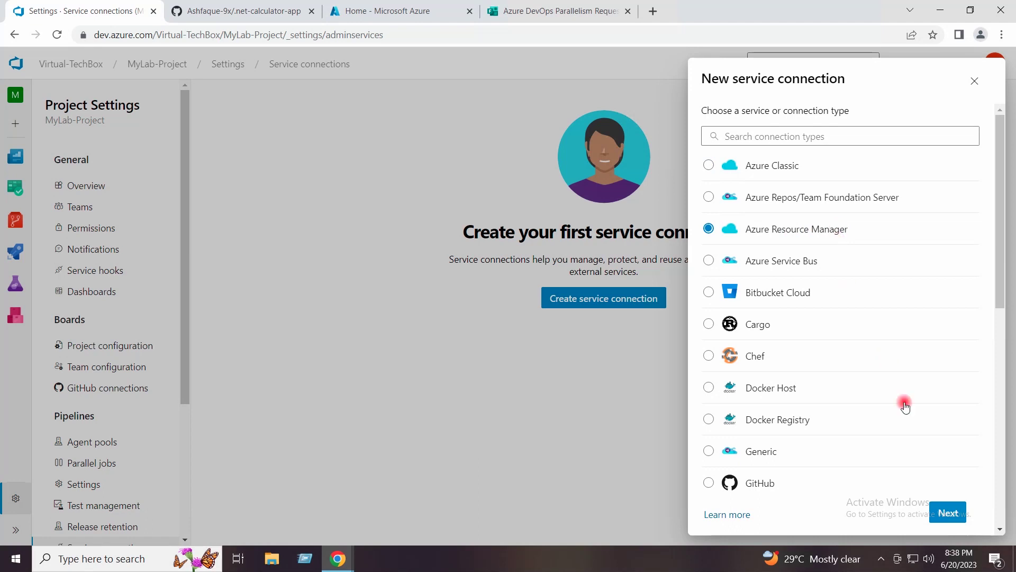
click(948, 513)
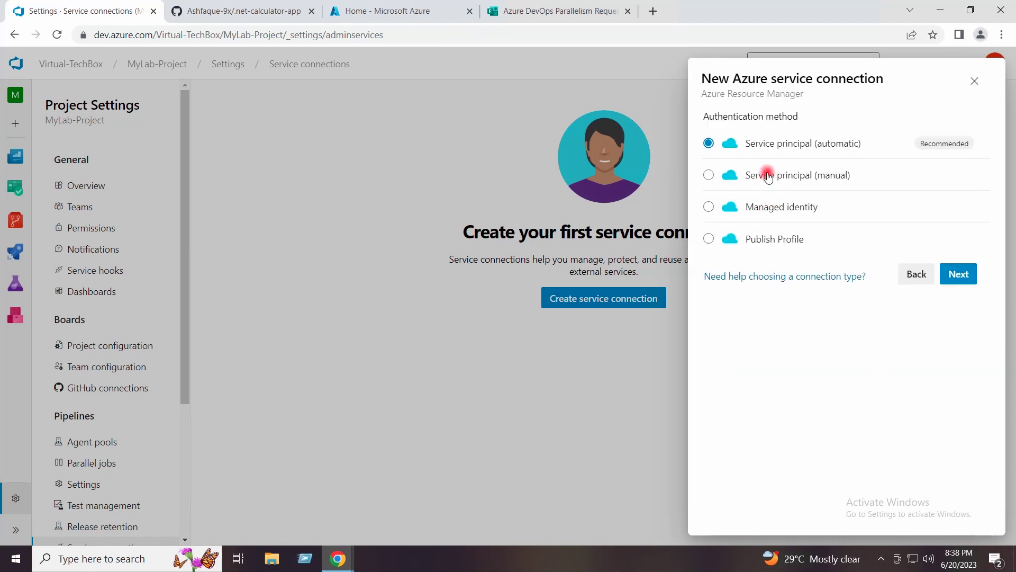
click(838, 177)
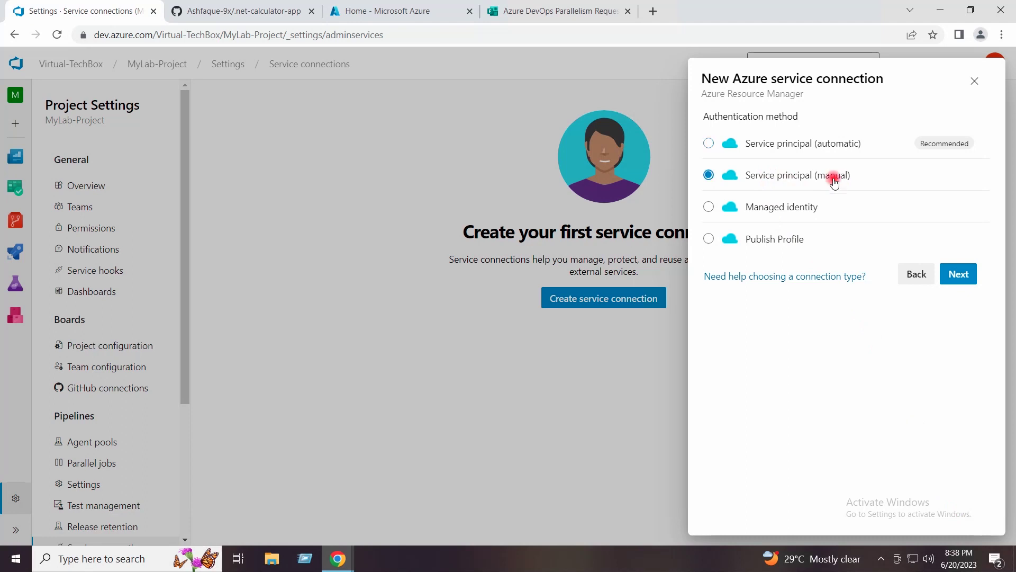
click(968, 280)
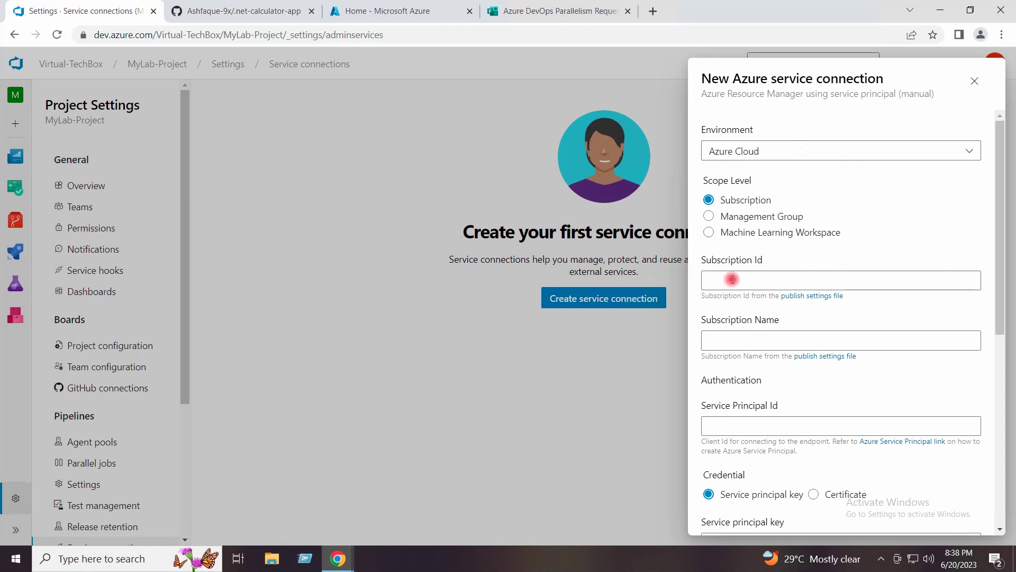
- Copy the ID of the Azure for Students subscription from the Azure portal into the new service connection's Subscription Id
click(769, 282)
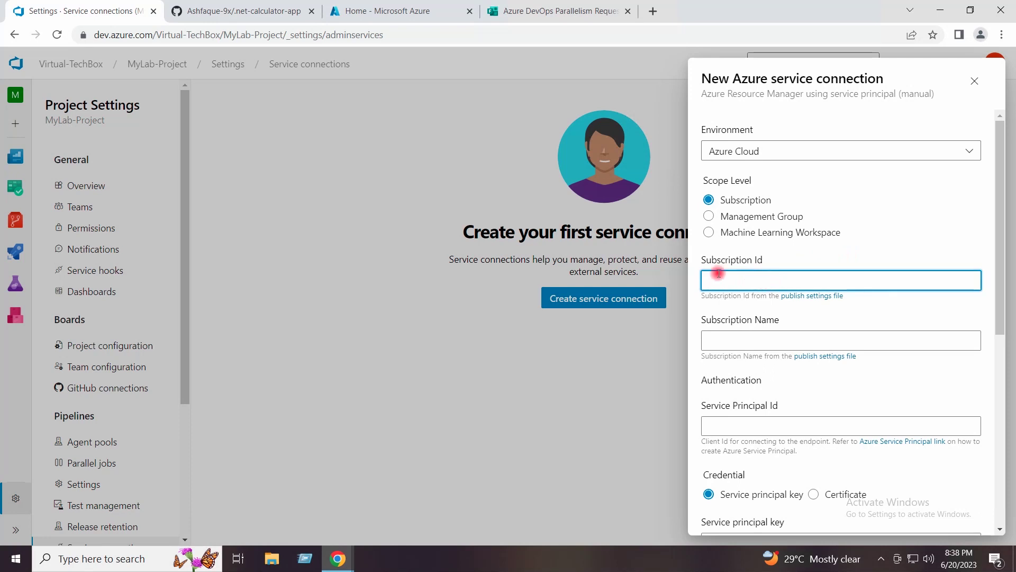
click(393, 7)
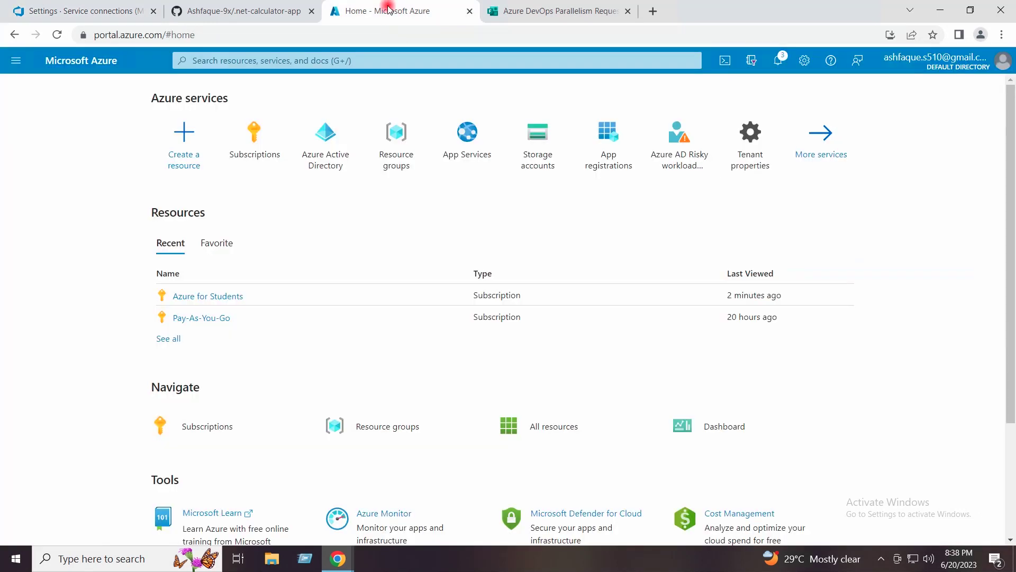
click(252, 139)
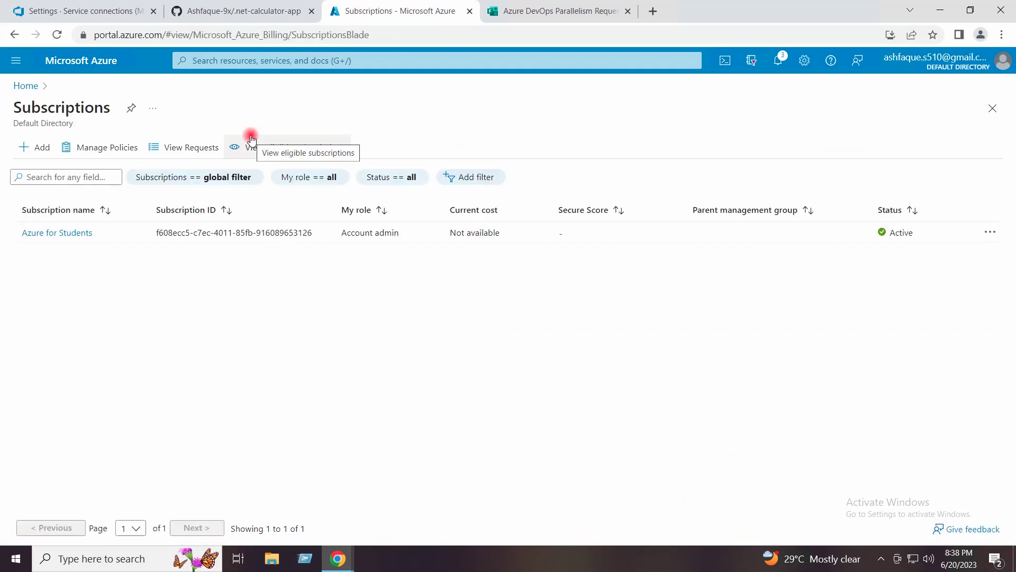
drag(313, 233, 164, 234)
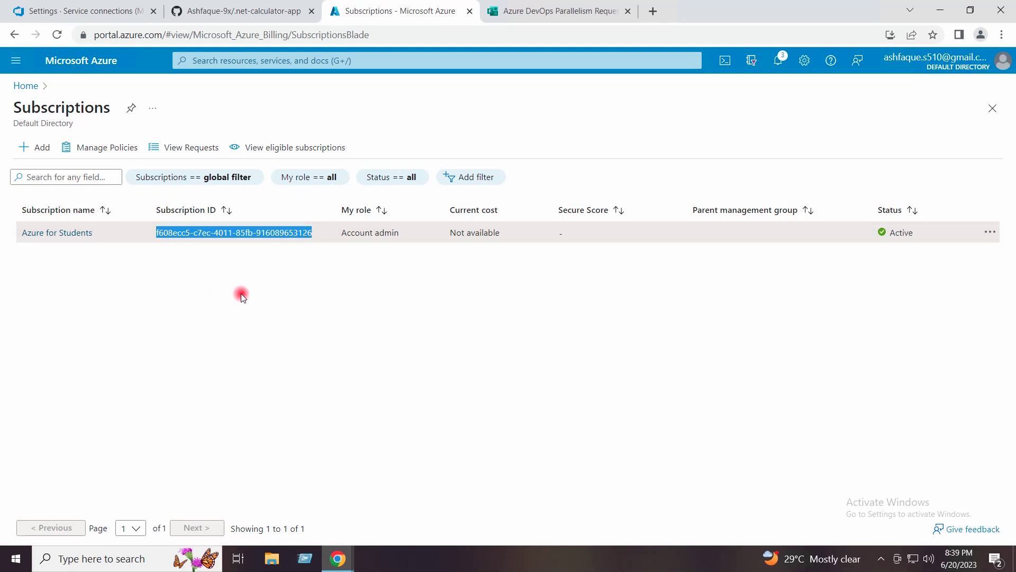
click(92, 12)
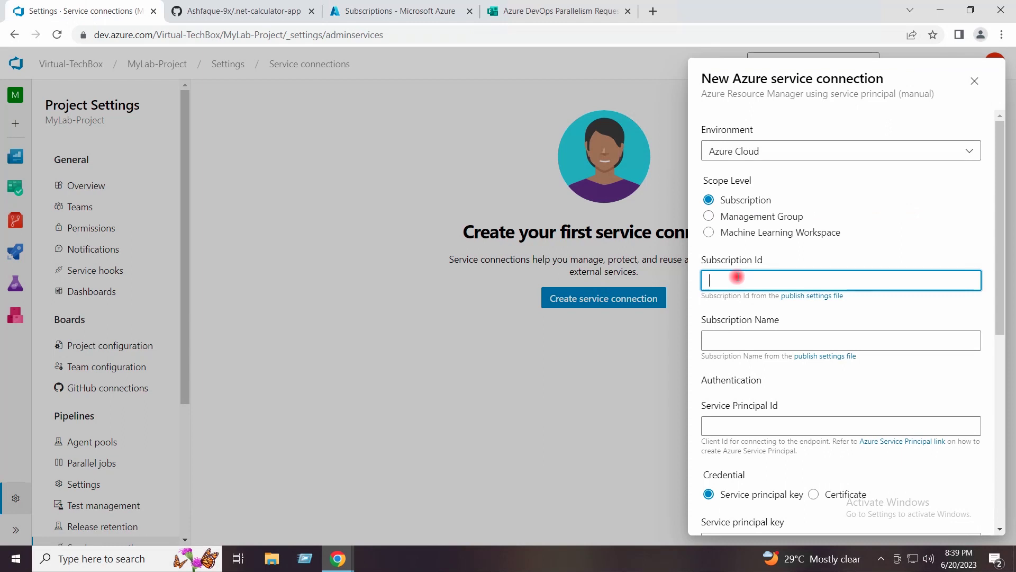
key(ctrl+v)
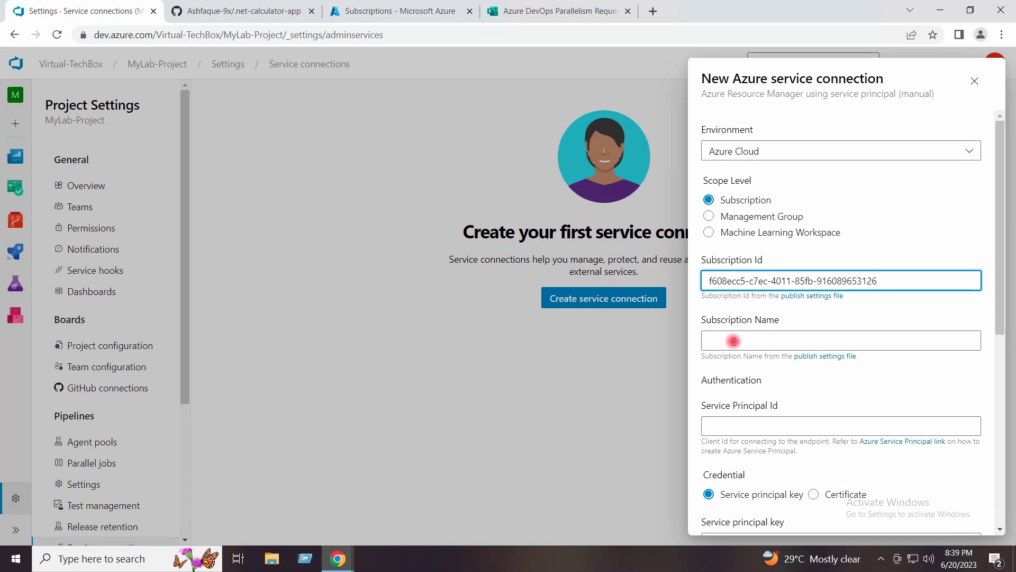
- Copy the subscription name Azure for Students from the Azure portal into the service connection's Subscription Name
click(402, 7)
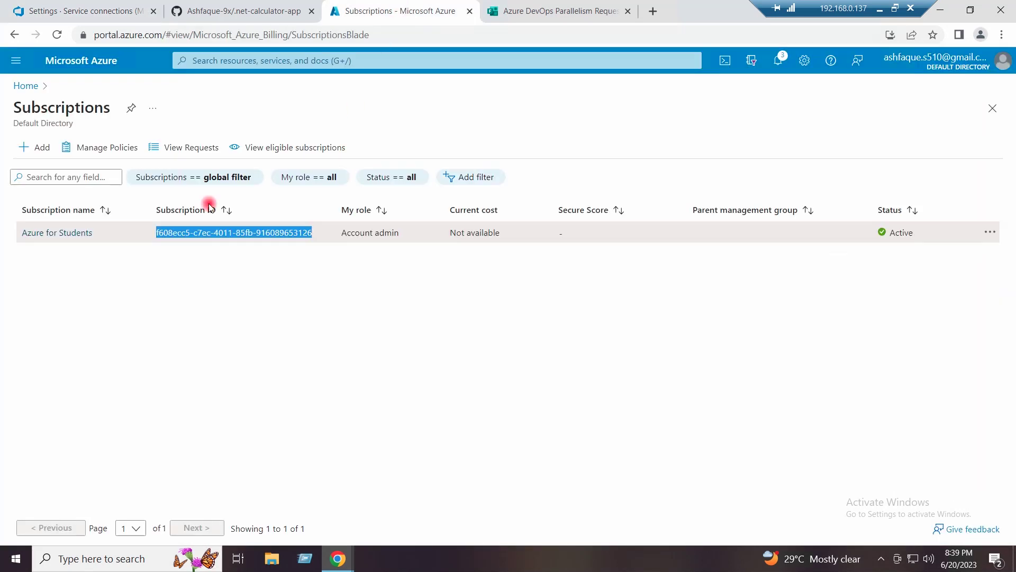
drag(118, 234, 18, 233)
key(ctrl+c)
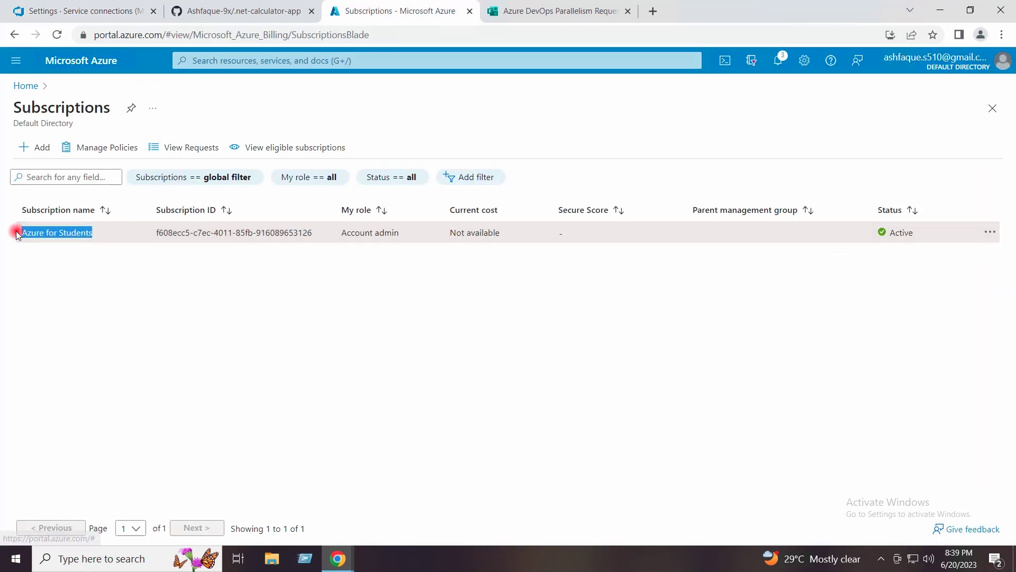
click(86, 6)
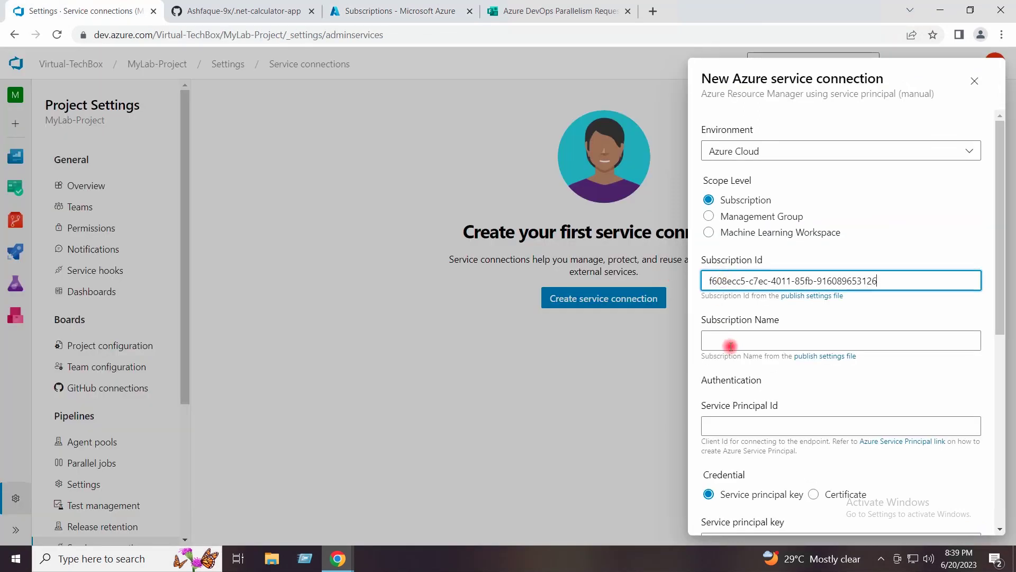
click(730, 346)
key(ctrl+v)
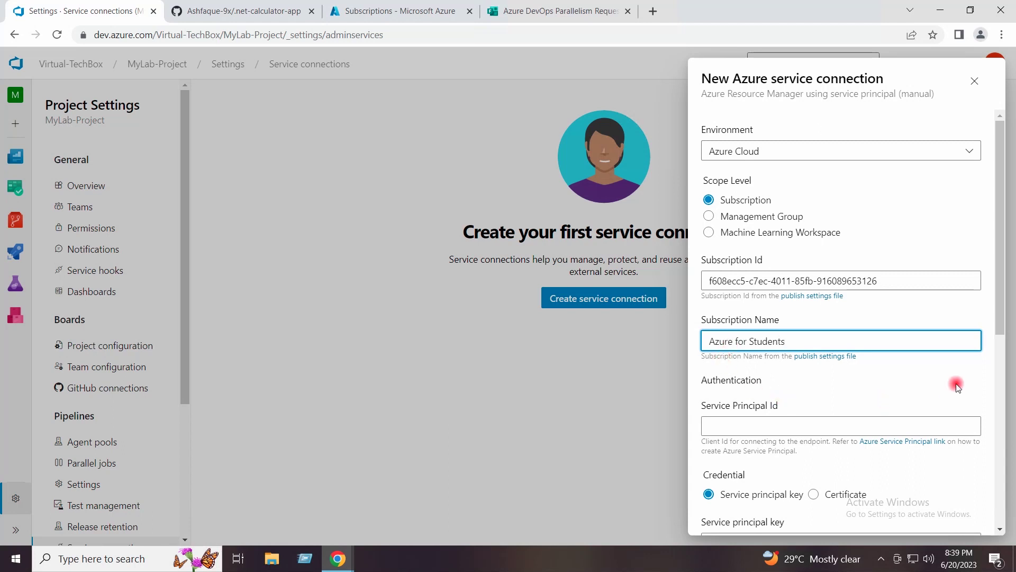
- Switch to the Azure portal and open the Towards-AzureDevOps app registration in Azure Active Directory
drag(1001, 318, 1004, 334)
scroll(1003, 334, down, 1)
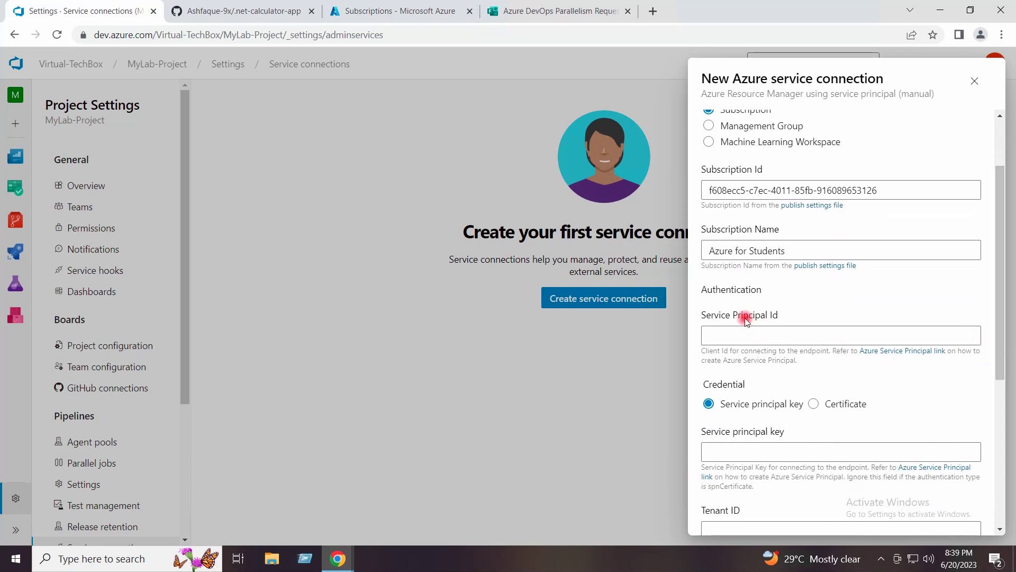
click(365, 9)
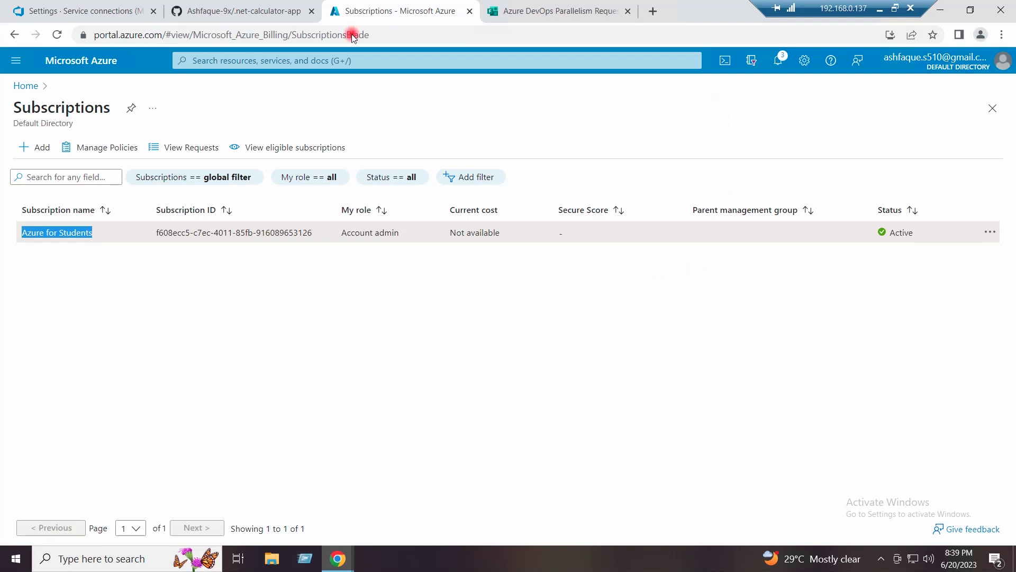
click(24, 84)
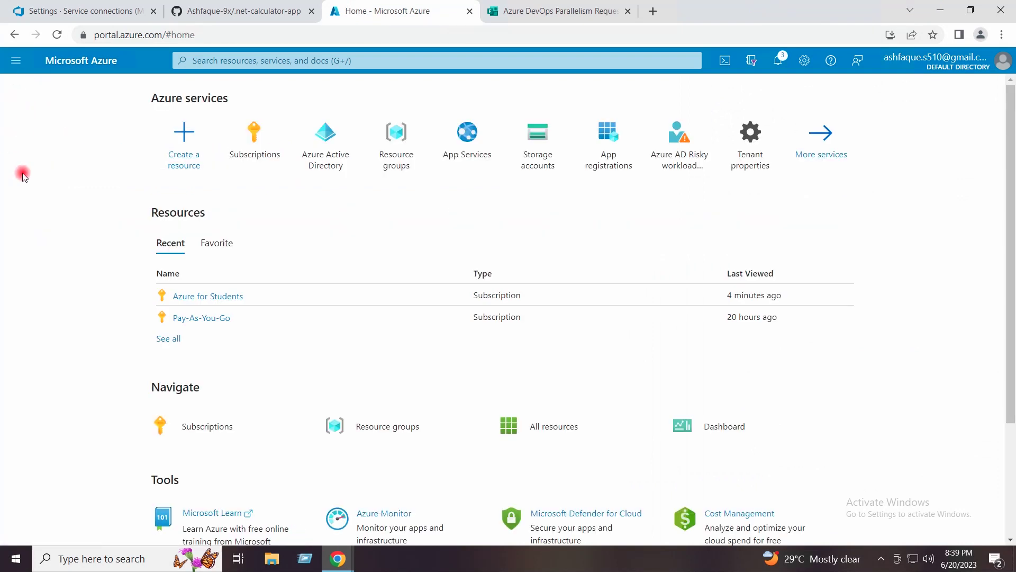
click(333, 148)
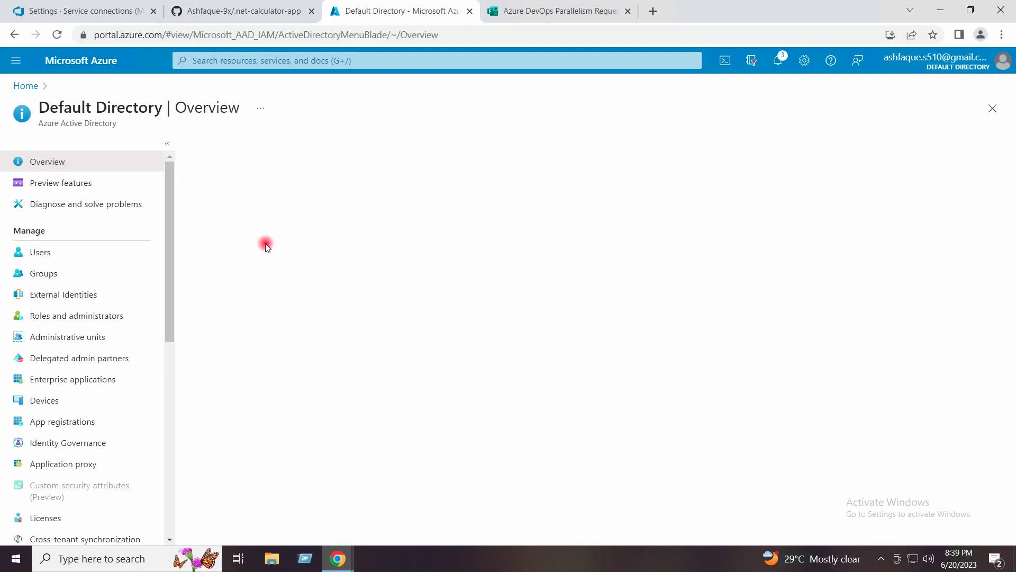
click(60, 422)
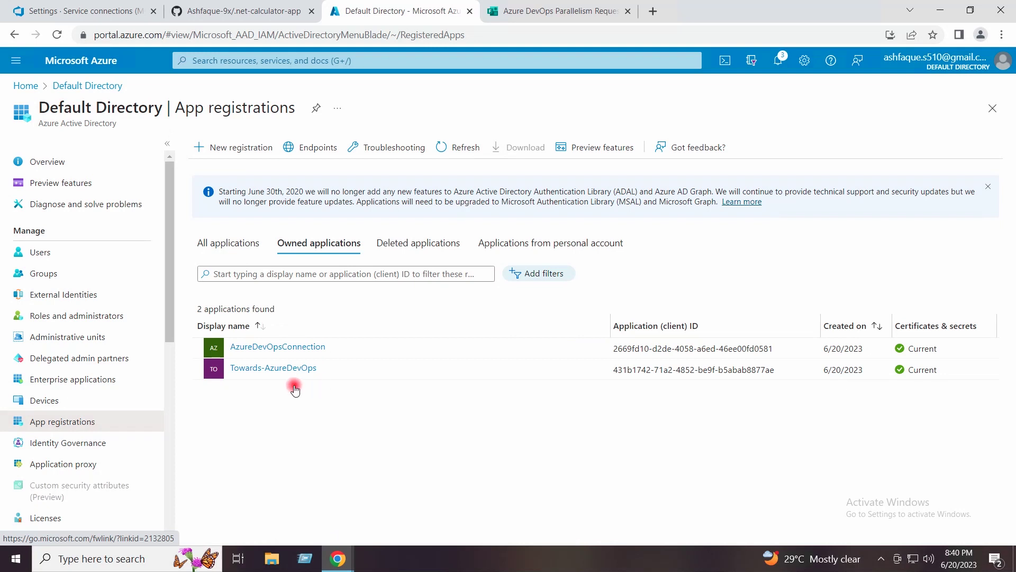
click(336, 368)
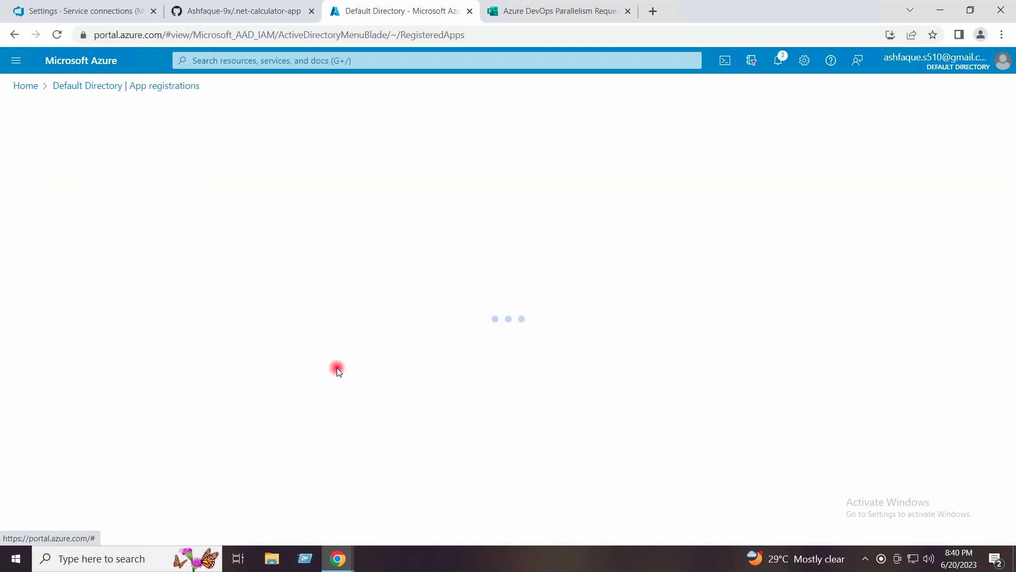
scroll(265, 280, down, 3)
scroll(265, 284, up, 3)
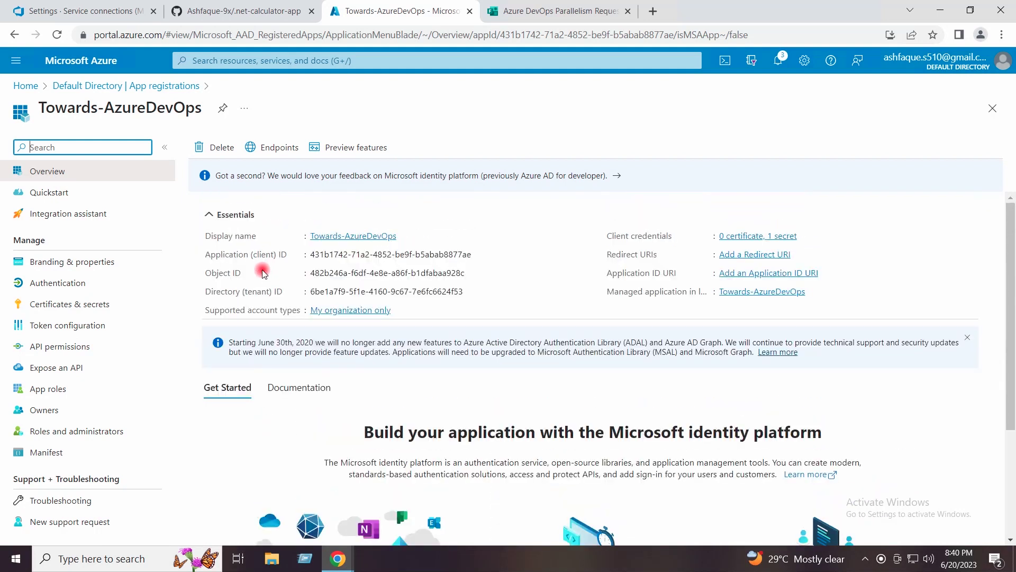
- Copy the application (client) ID of Towards-AzureDevOps into the Azure DevOps service connection's Service Principal Id
mouse_move(344, 254)
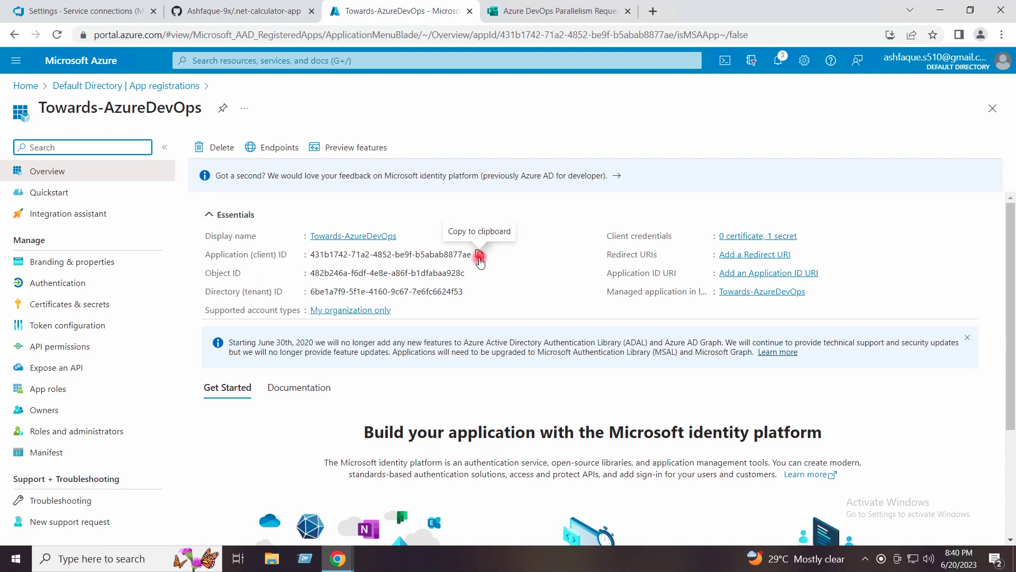
click(480, 255)
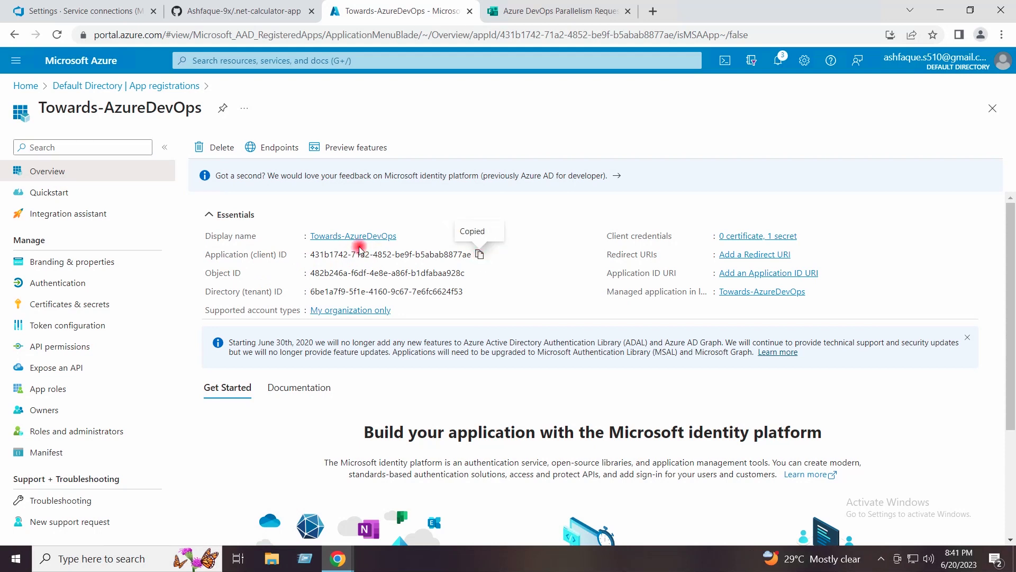
click(43, 11)
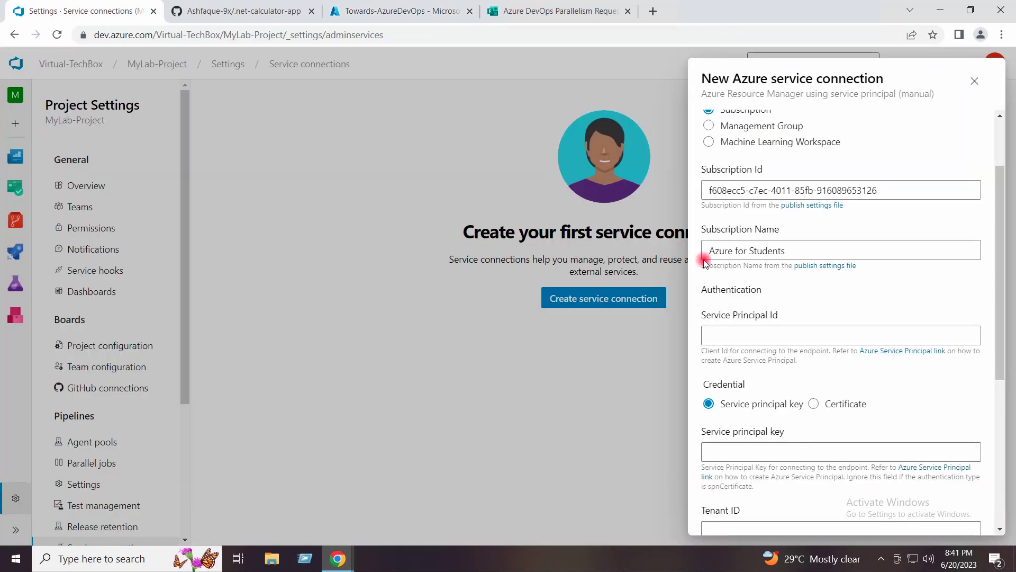
click(739, 336)
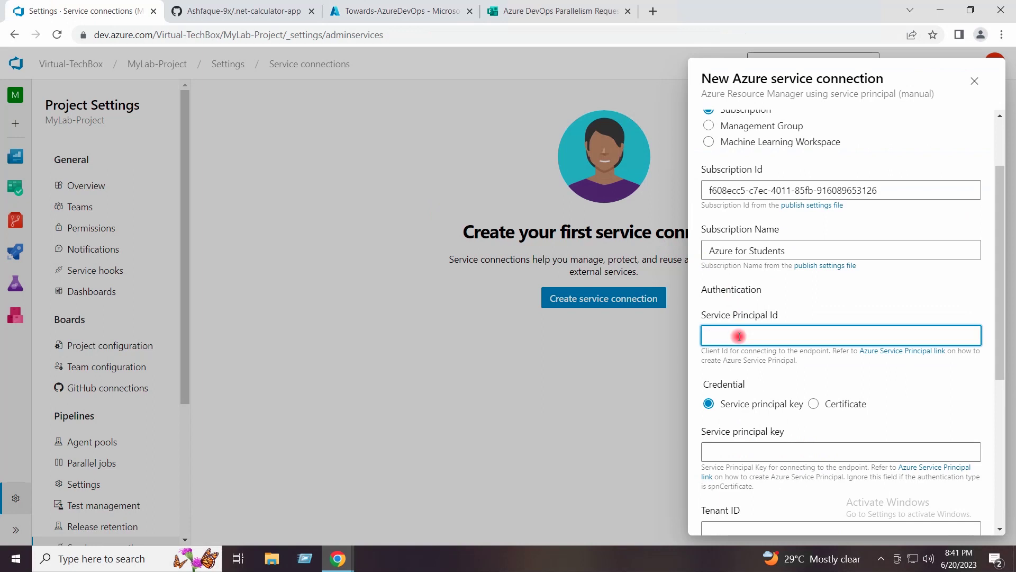
key(ctrl+v)
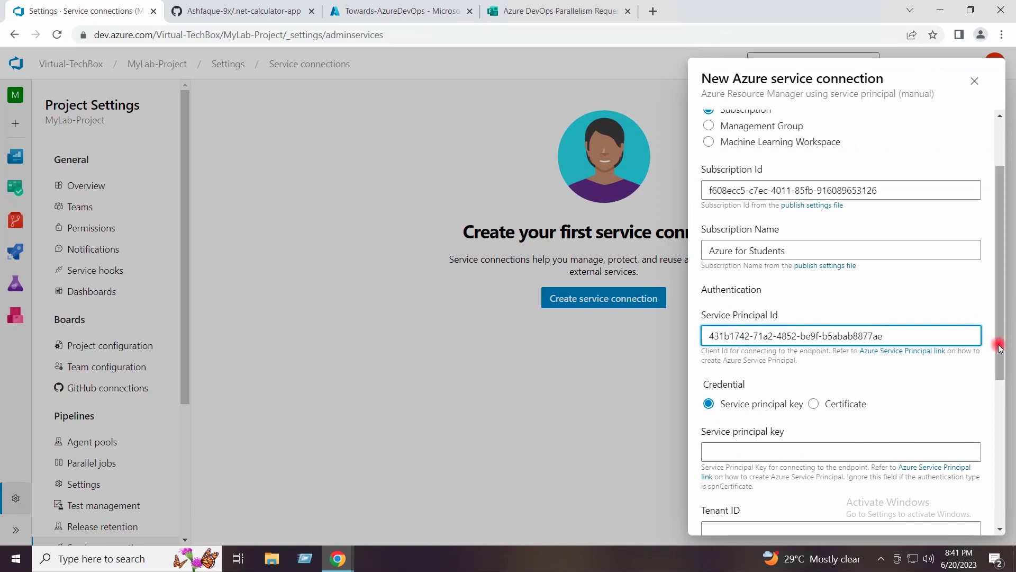
- In the Azure portal, add a client secret described as TowardsAzureDevOps to the Towards-AzureDevOps application
drag(999, 343, 999, 372)
scroll(742, 276, down, 1)
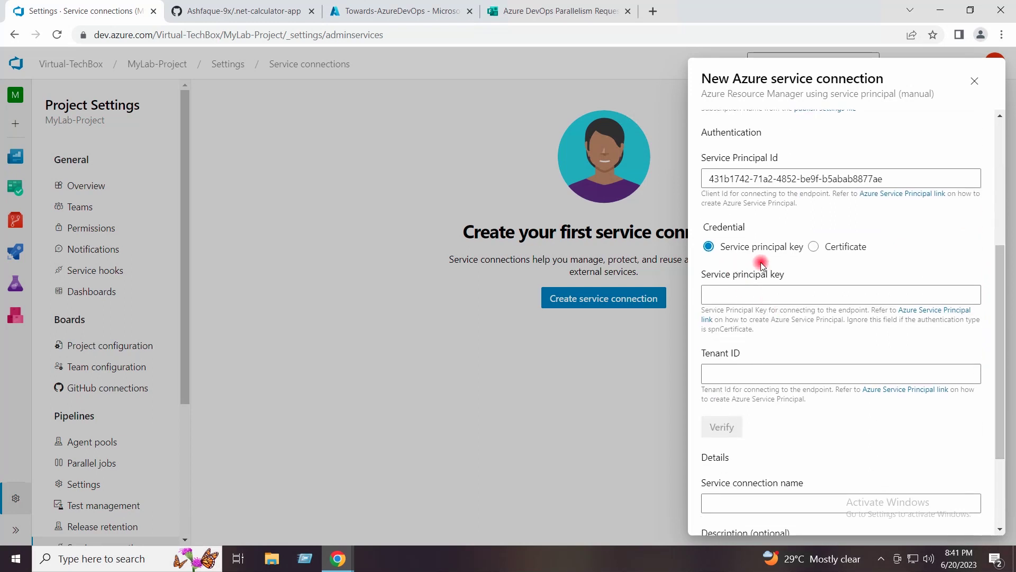
click(381, 12)
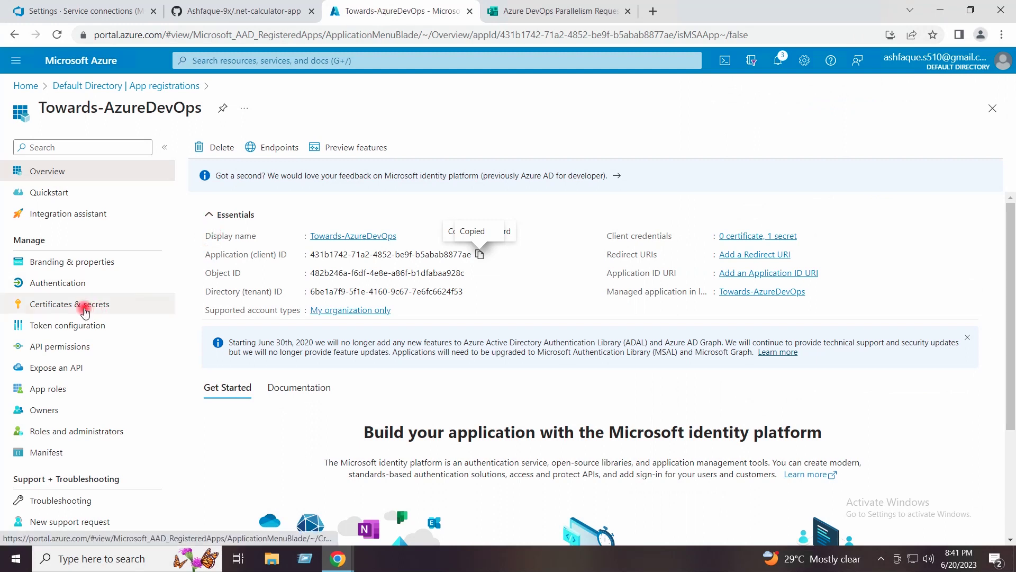
click(84, 309)
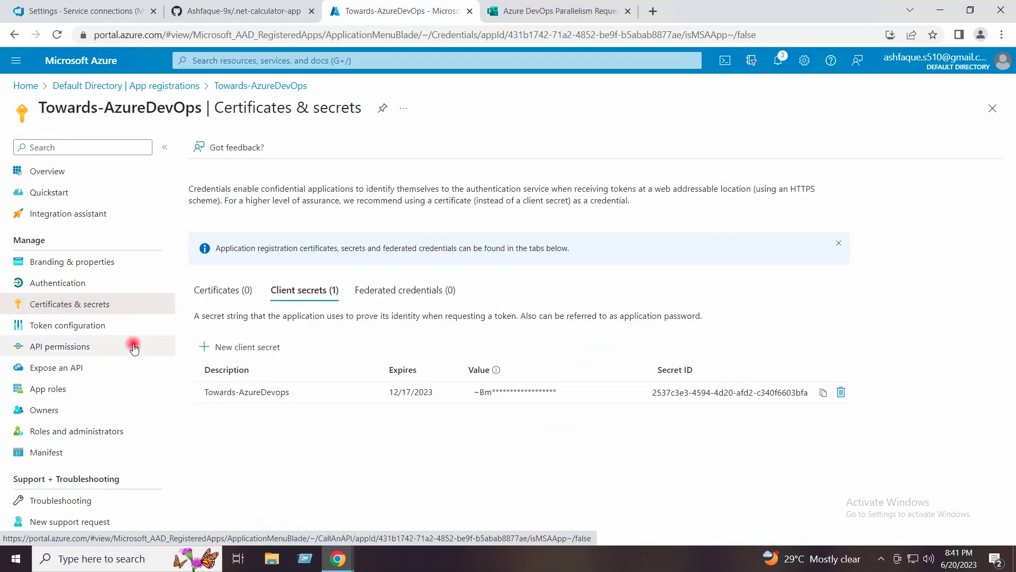
click(258, 349)
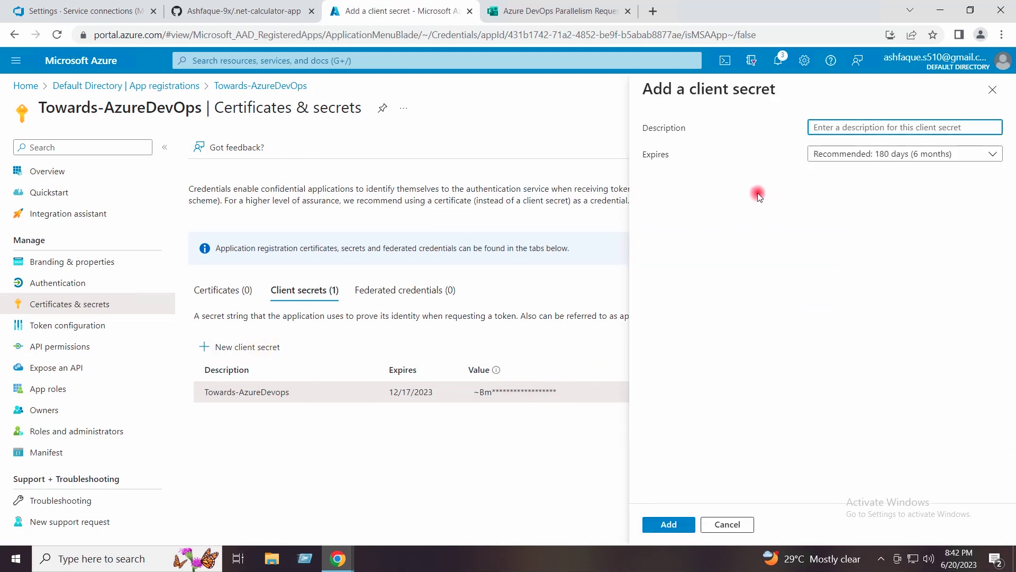
text(TowardsAzur)
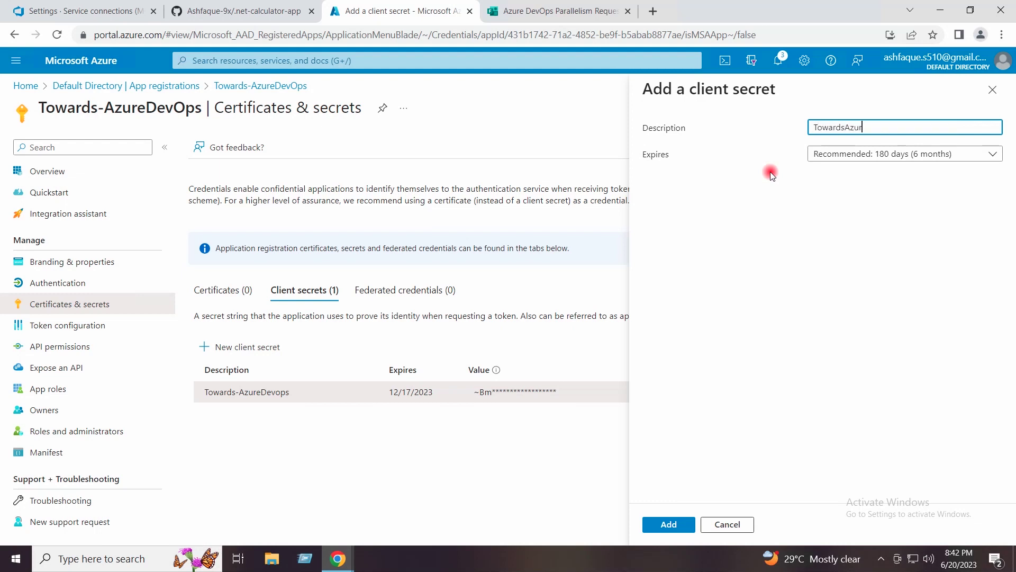
text(eDevOps)
click(669, 525)
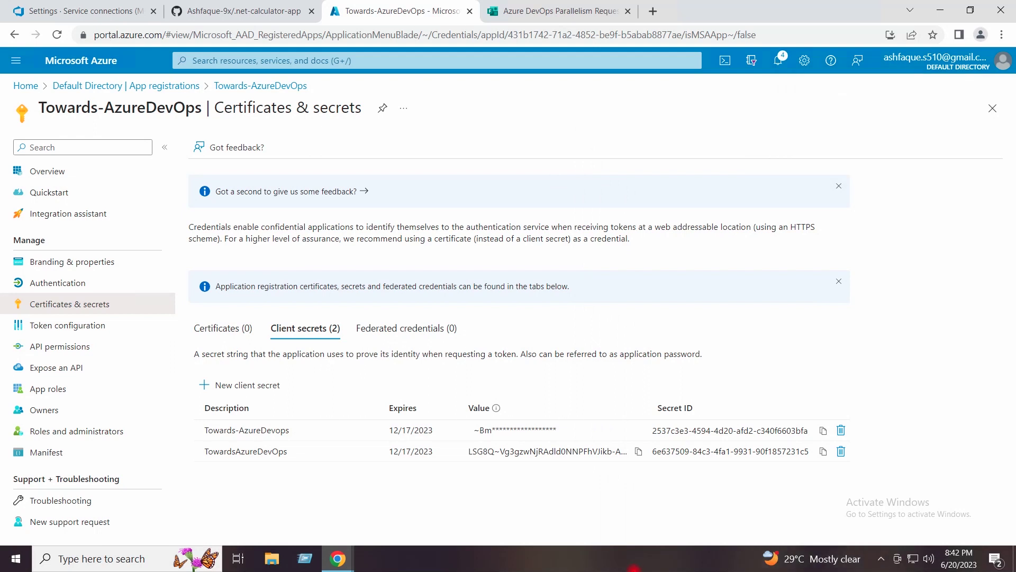
- Copy the value of the TowardsAzureDevOps client secret into the Azure DevOps service connection's Service principal key
click(638, 453)
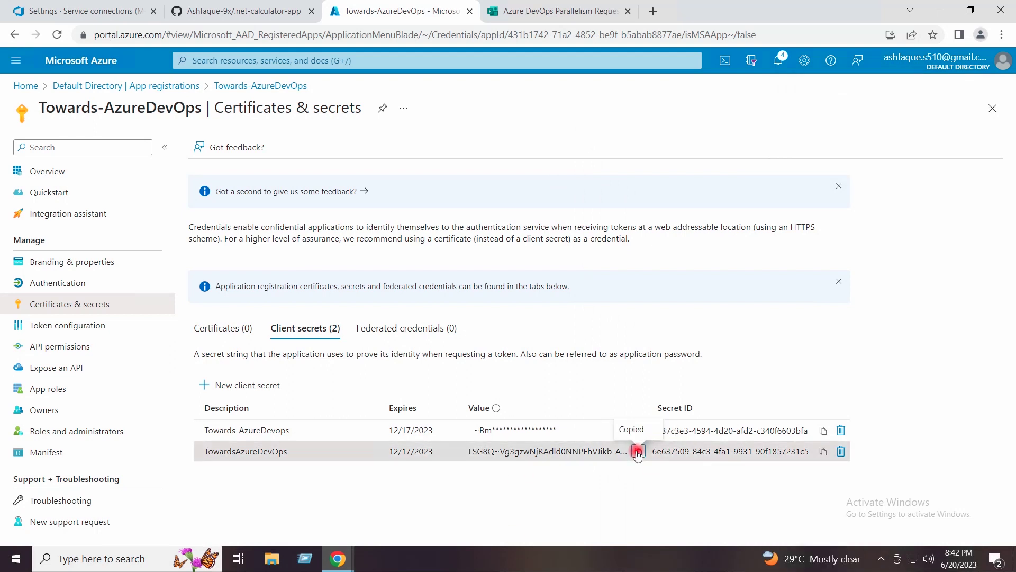
click(73, 10)
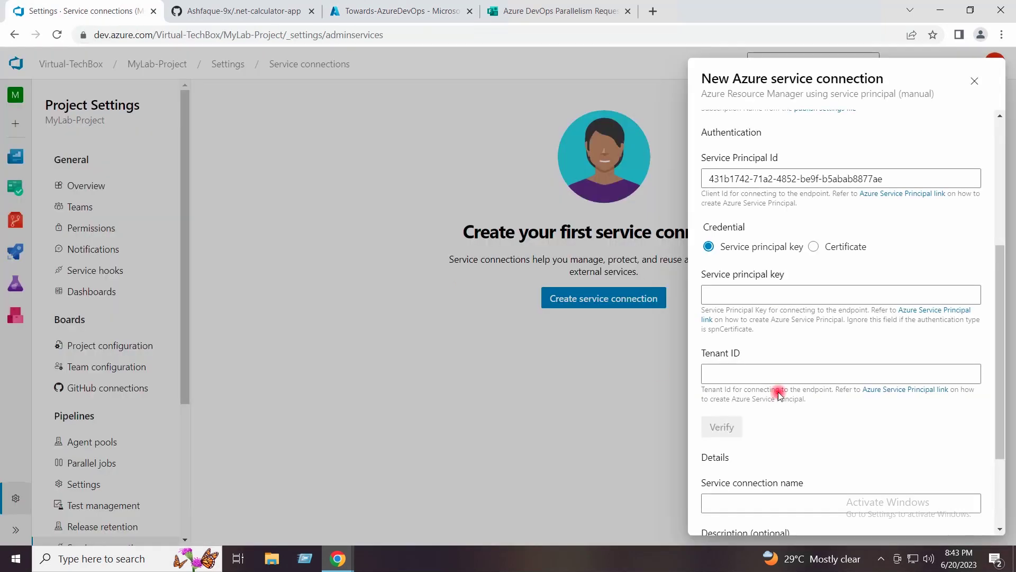
click(746, 298)
key(ctrl+v)
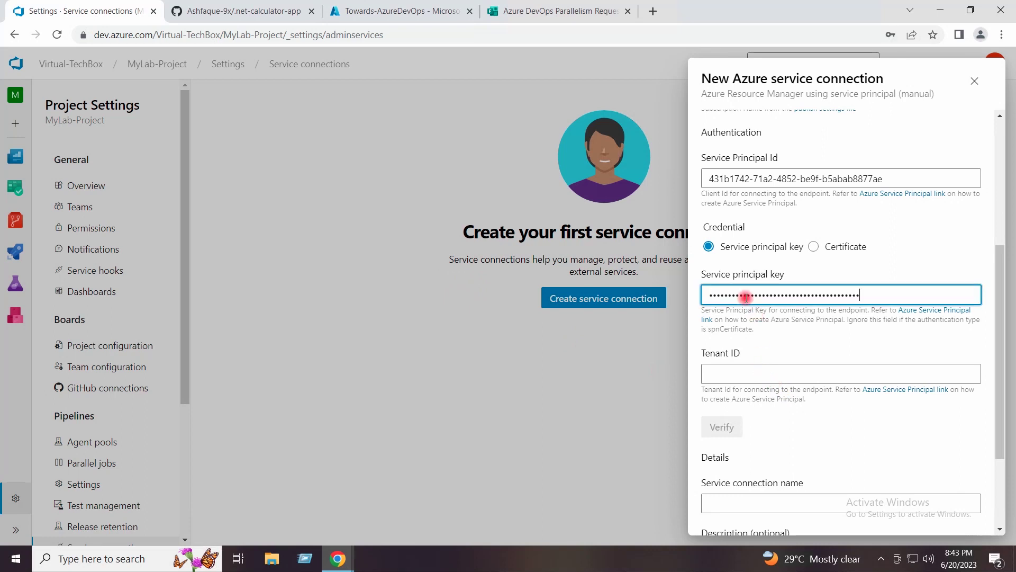
- Copy the directory (tenant) ID from the Towards-AzureDevOps overview in the Azure portal into the Azure DevOps service connection's Tenant ID
click(732, 373)
mouse_move(369, 4)
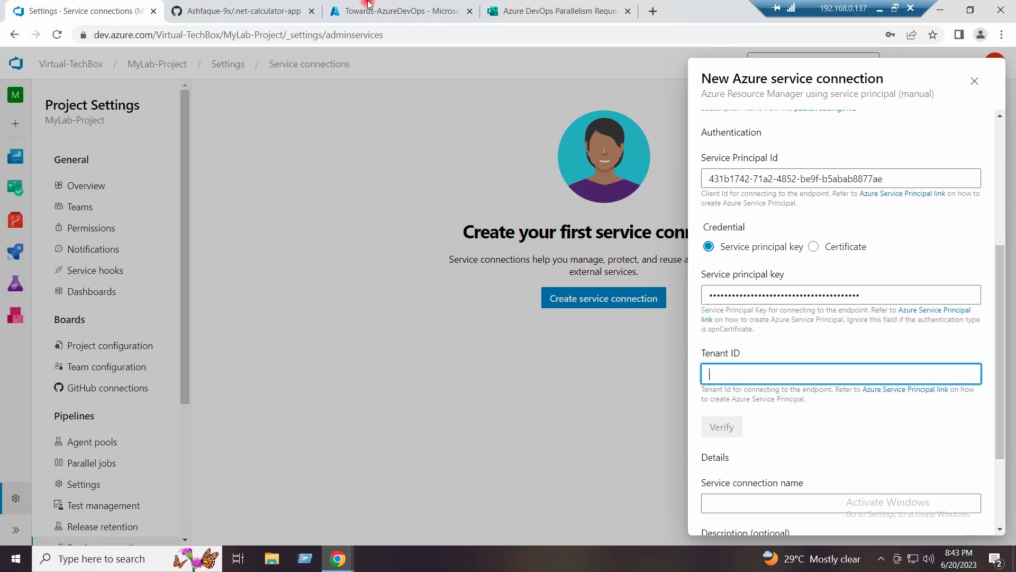
click(369, 7)
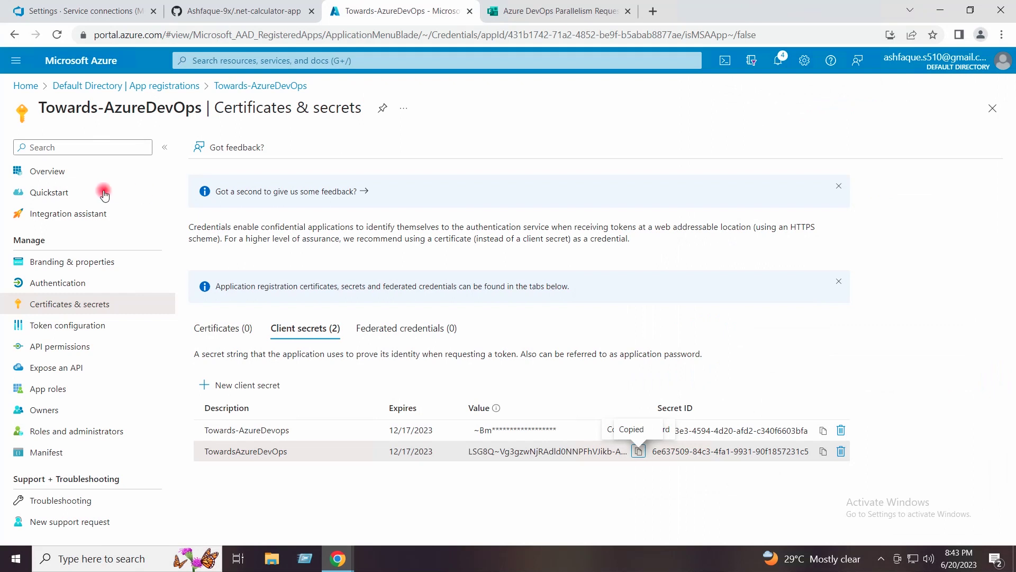
click(45, 172)
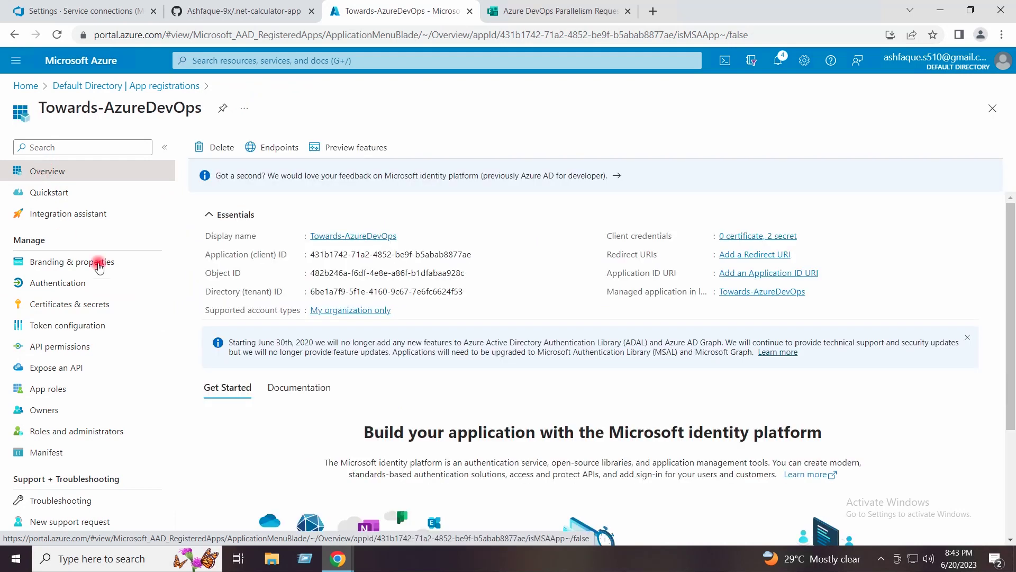
click(471, 292)
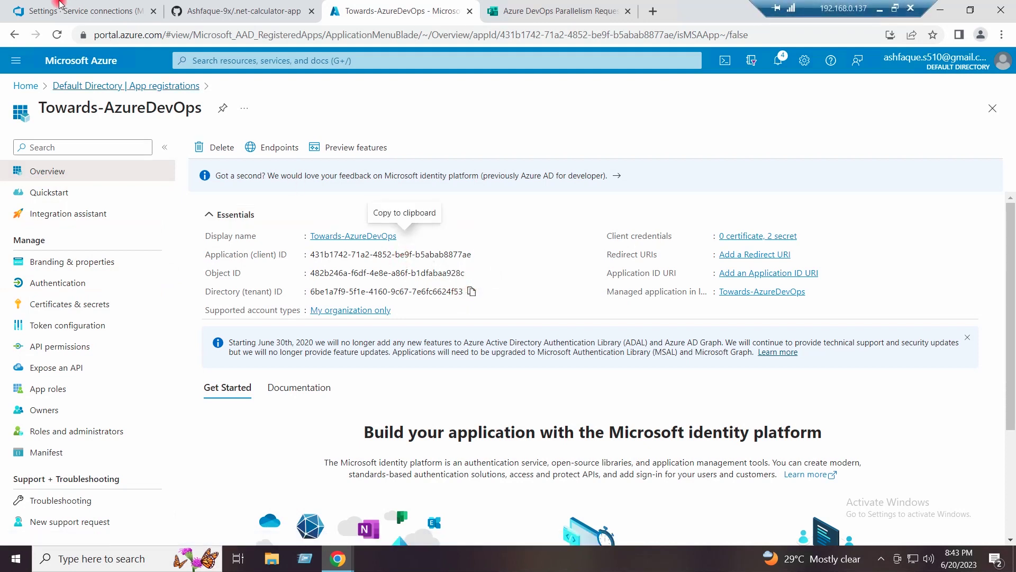
click(60, 6)
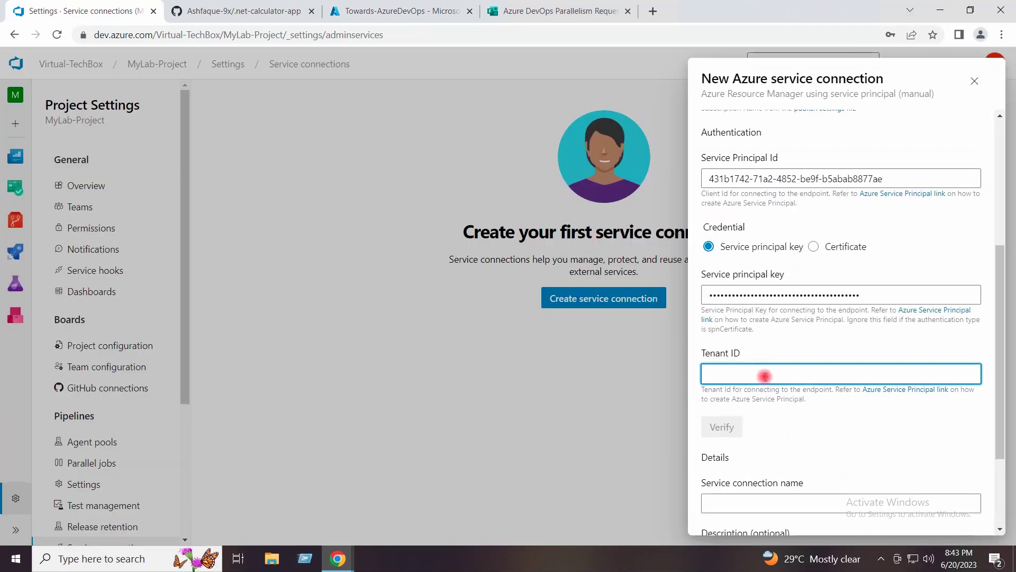
key(ctrl+v)
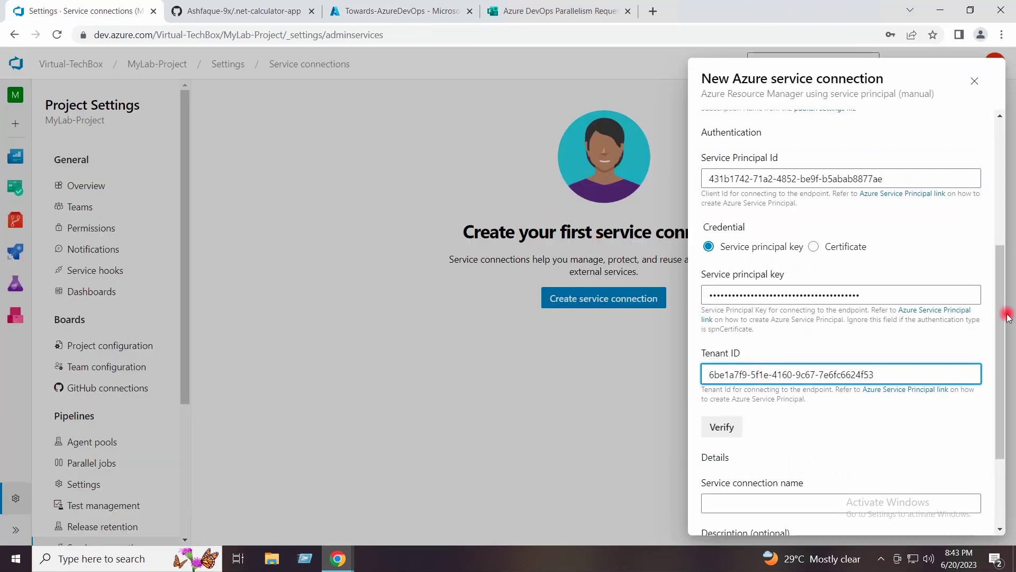
- Verify the entered service principal details of the new Azure service connection
drag(999, 392, 999, 406)
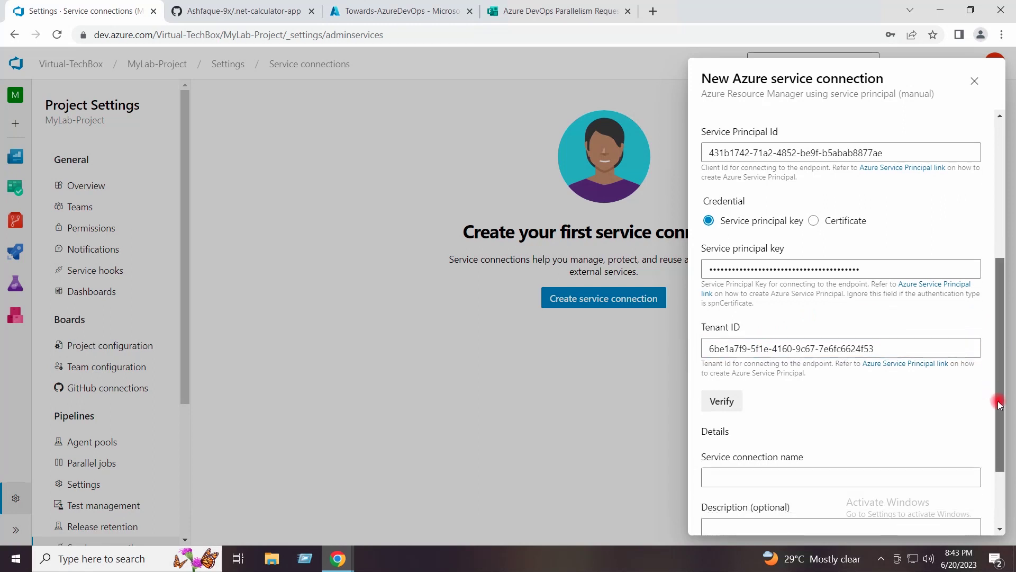
scroll(1000, 405, down, 2)
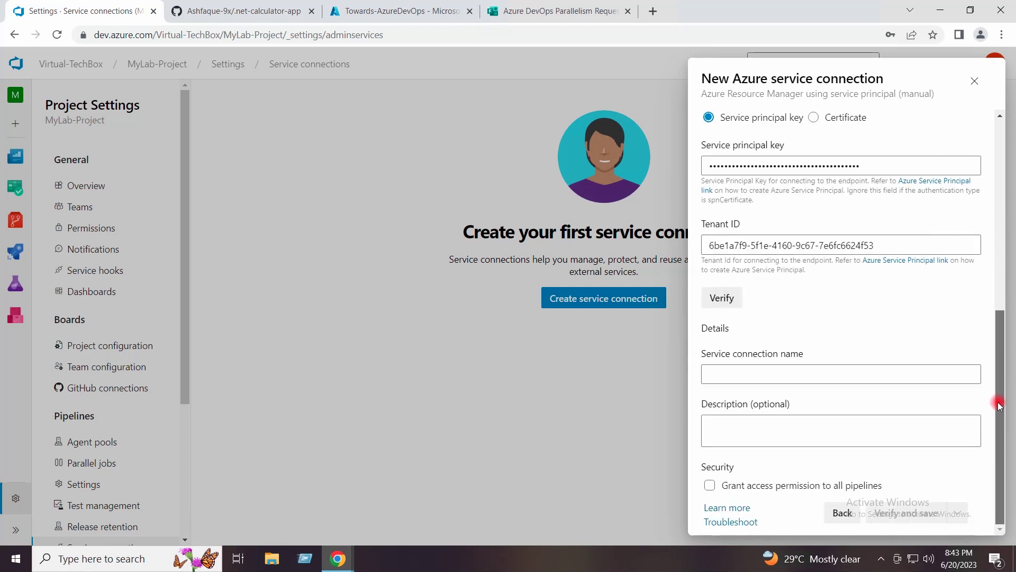
click(718, 300)
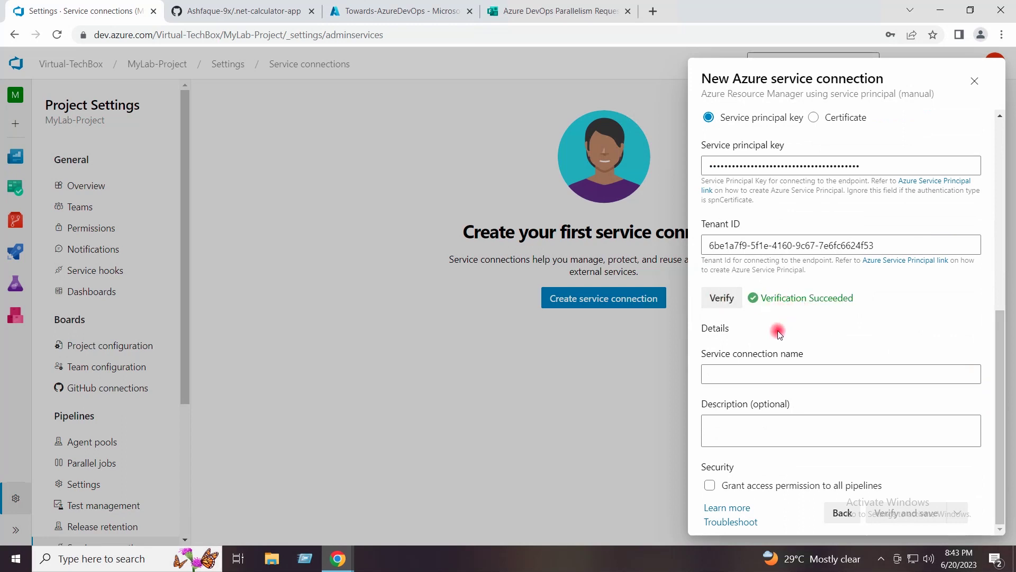
- Name the service connection Towards-AzurePortal, grant access permission to all pipelines, and save it, declining the browser's offer to store the password
click(767, 378)
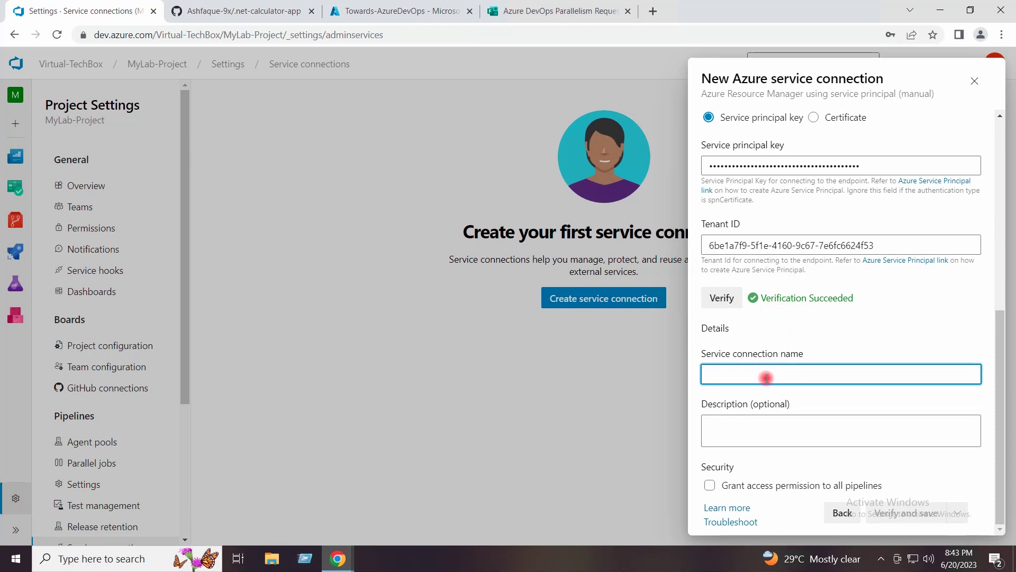
text(Towards-AzurePortal)
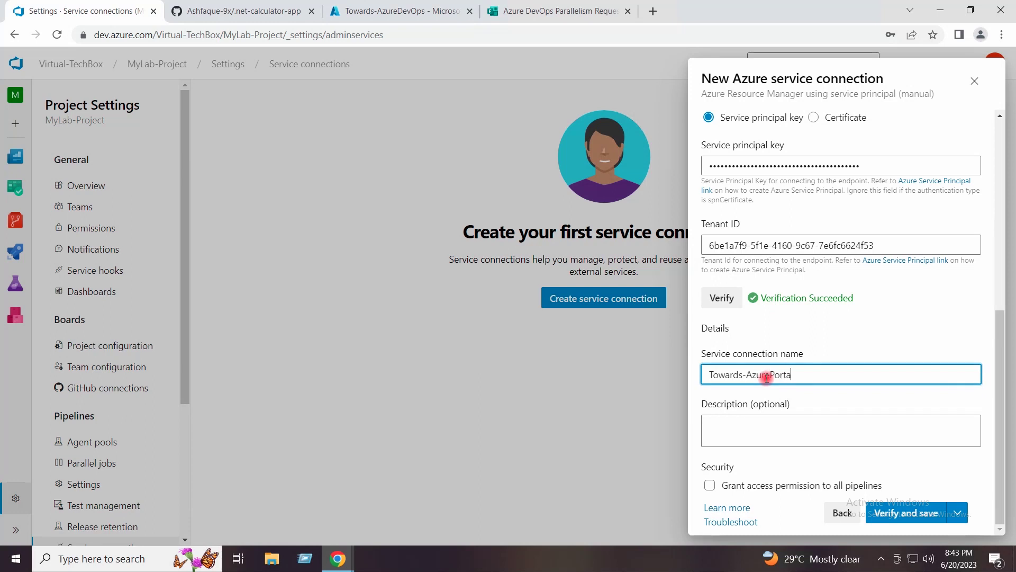
click(999, 344)
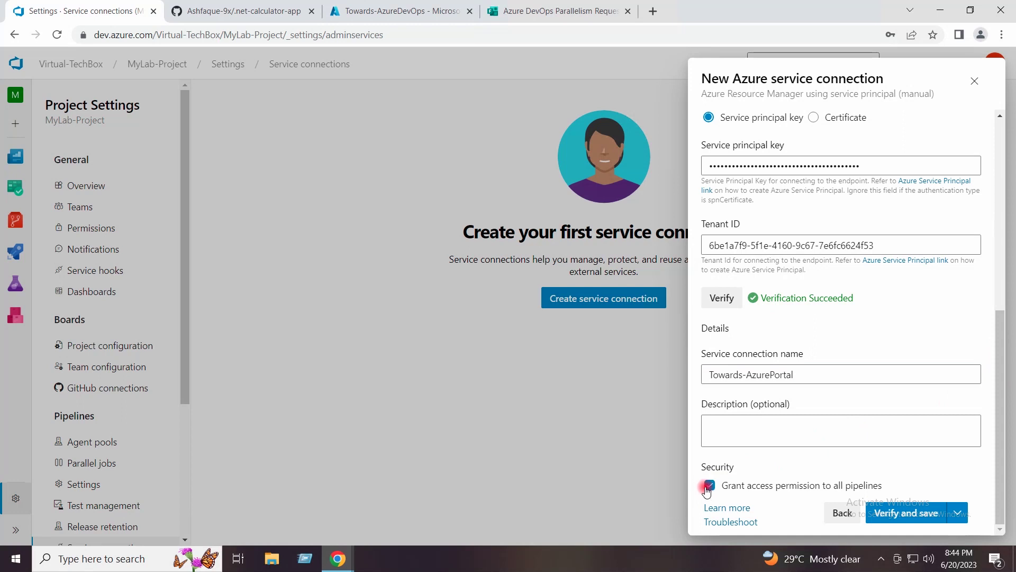
click(902, 515)
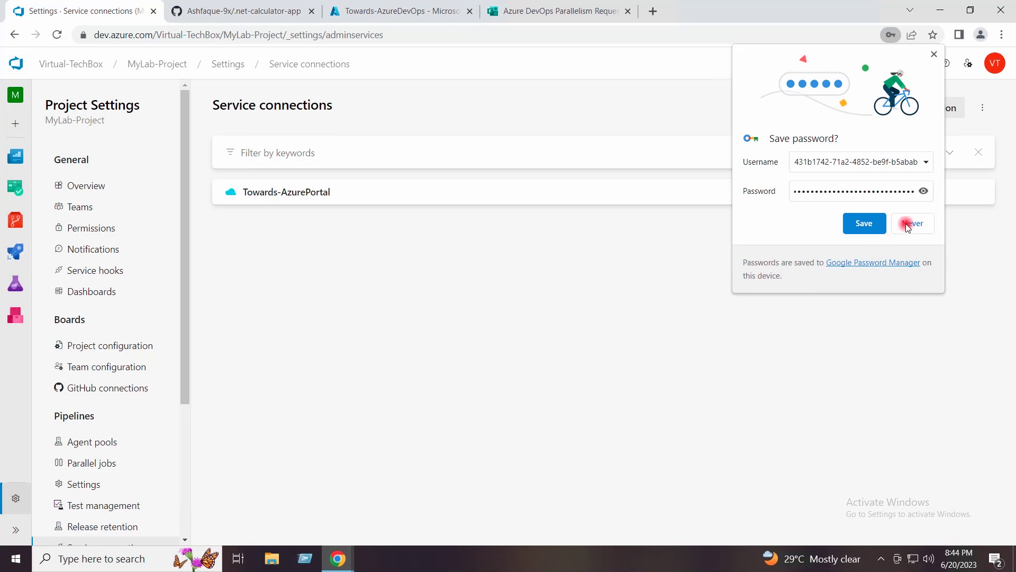
click(907, 224)
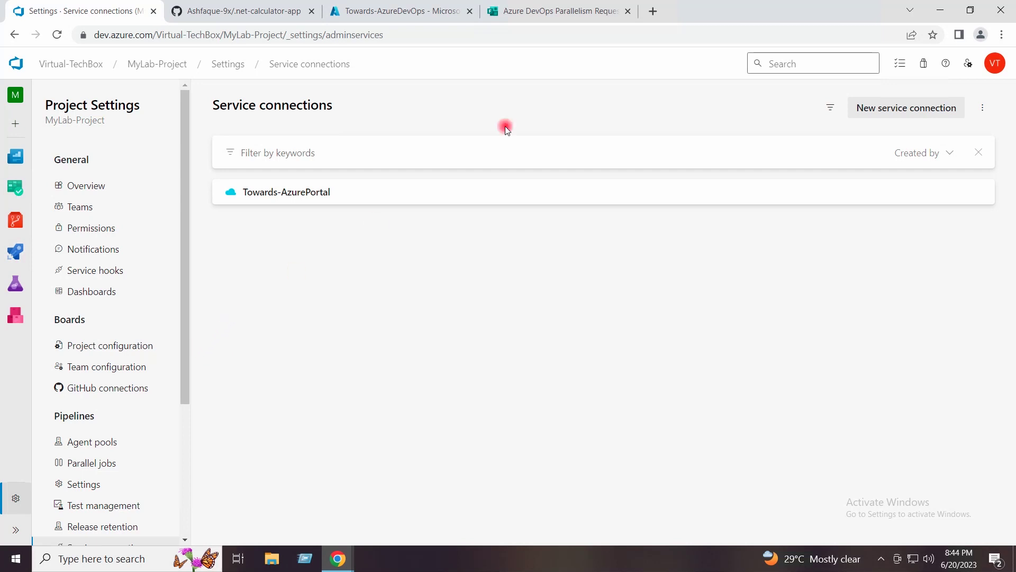
- Close the Azure DevOps Parallelism Request page and the incognito Microsoft sign-in window
click(628, 12)
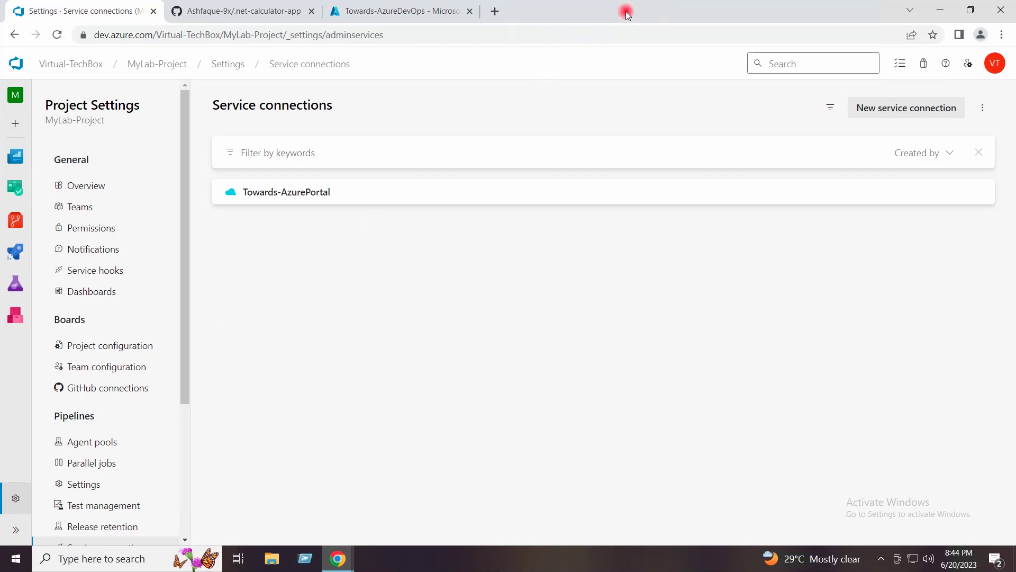
click(942, 10)
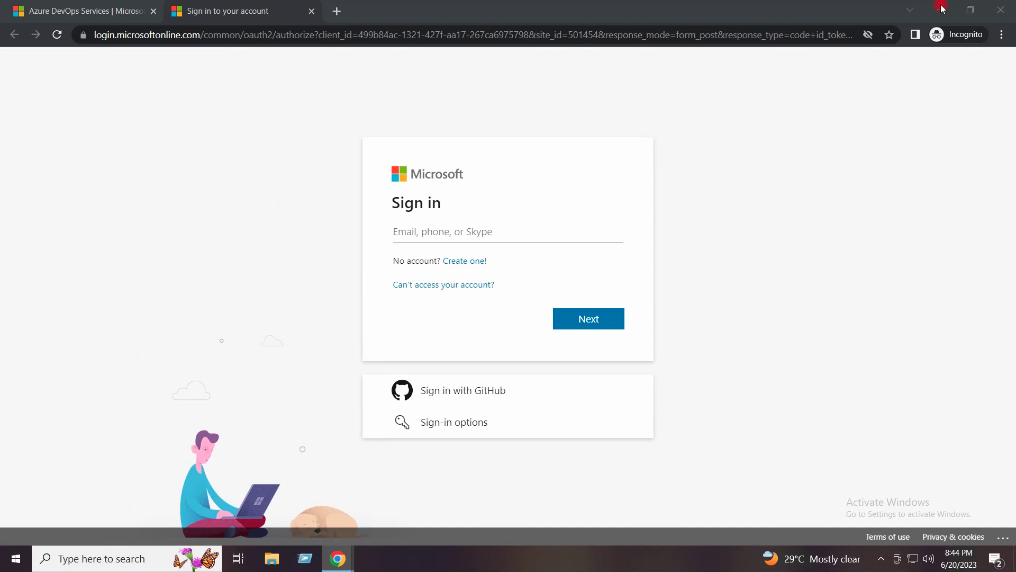
click(1000, 11)
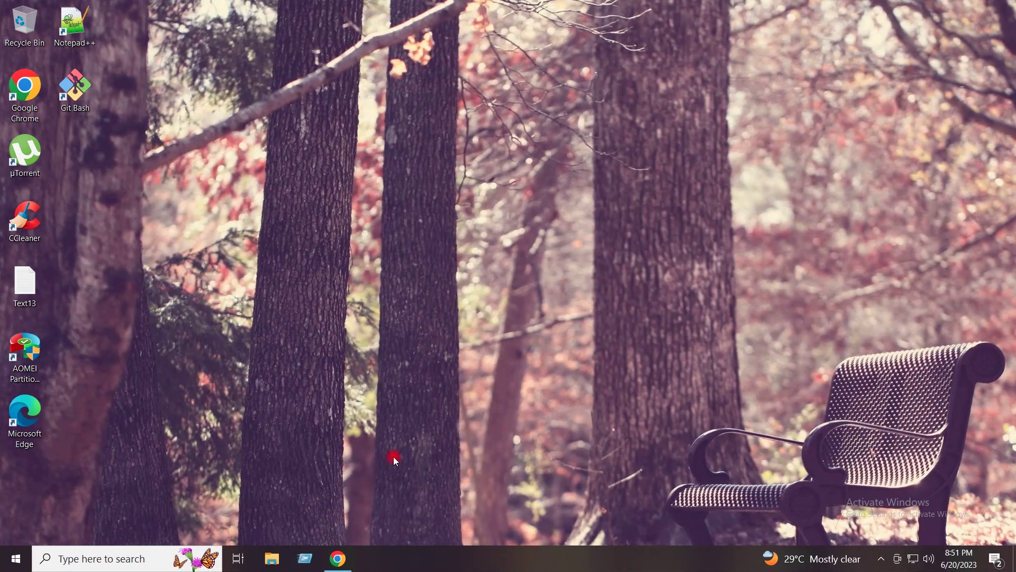
- Return to the Azure portal and start creating a new web app under App Services
click(337, 558)
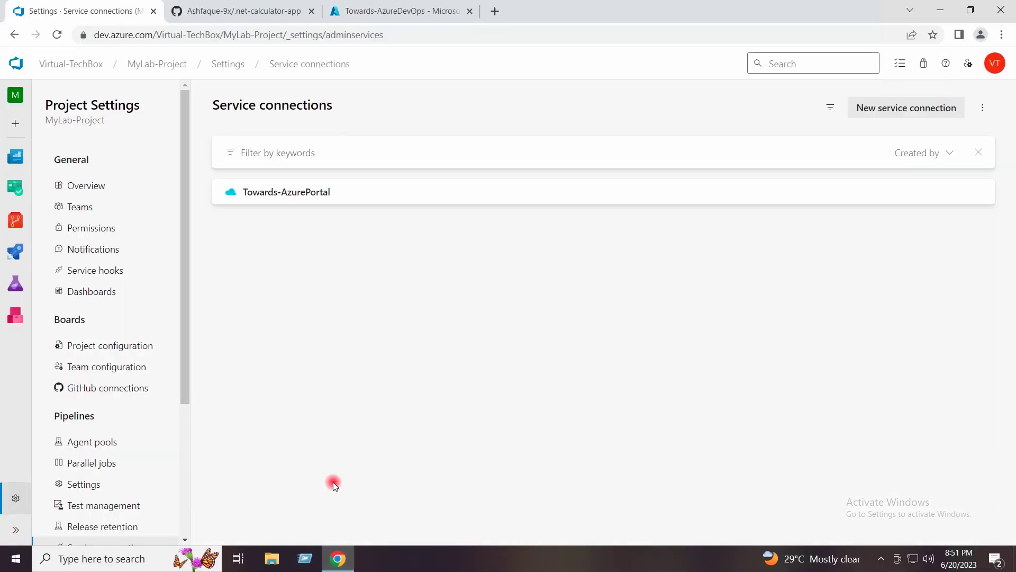
click(396, 10)
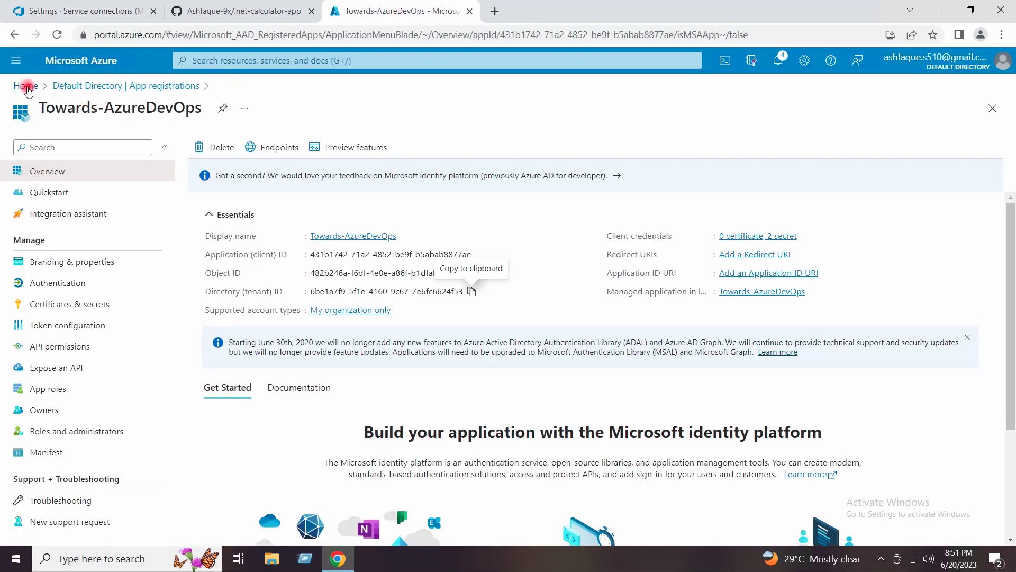
click(26, 86)
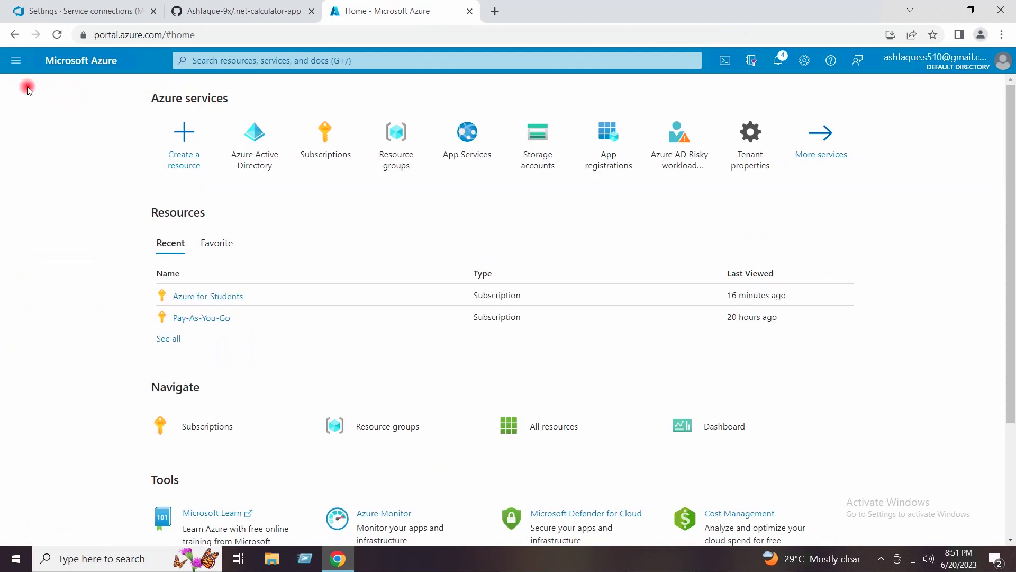
click(466, 147)
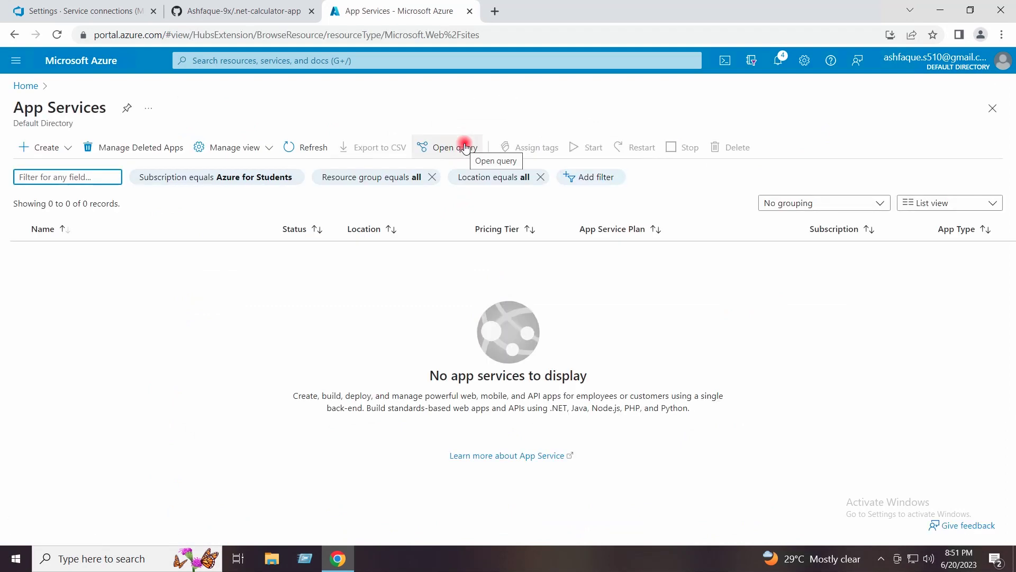
click(66, 151)
click(64, 170)
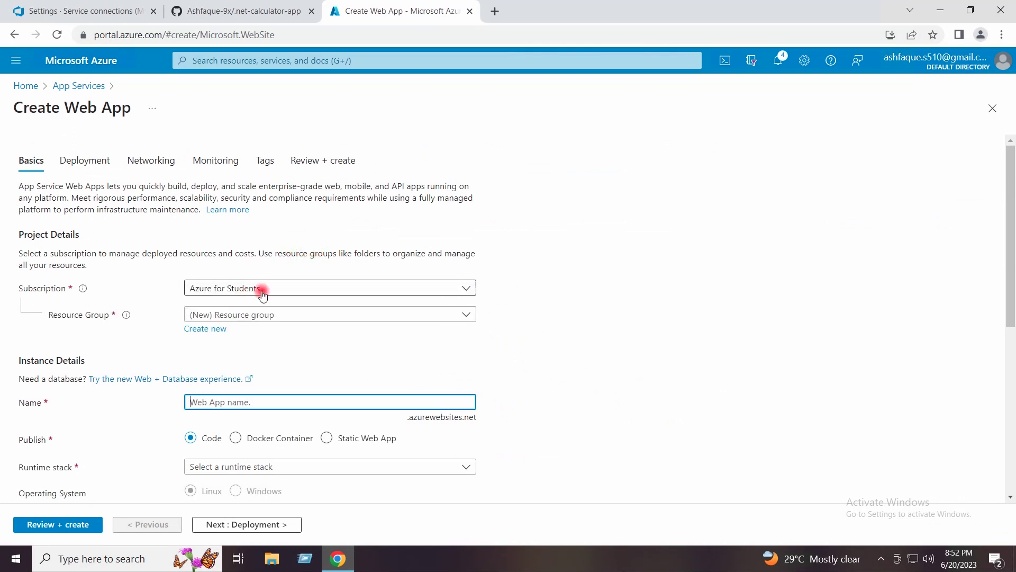
- Create a new resource group MyLab-RG for the web app and name the app webcalculator-app
click(205, 331)
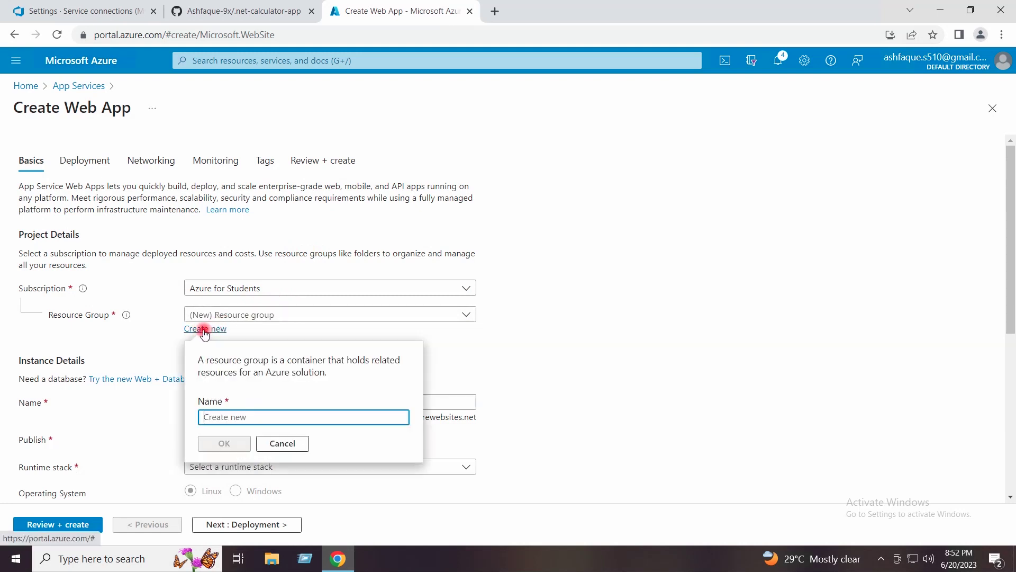
text(MyLab-RG)
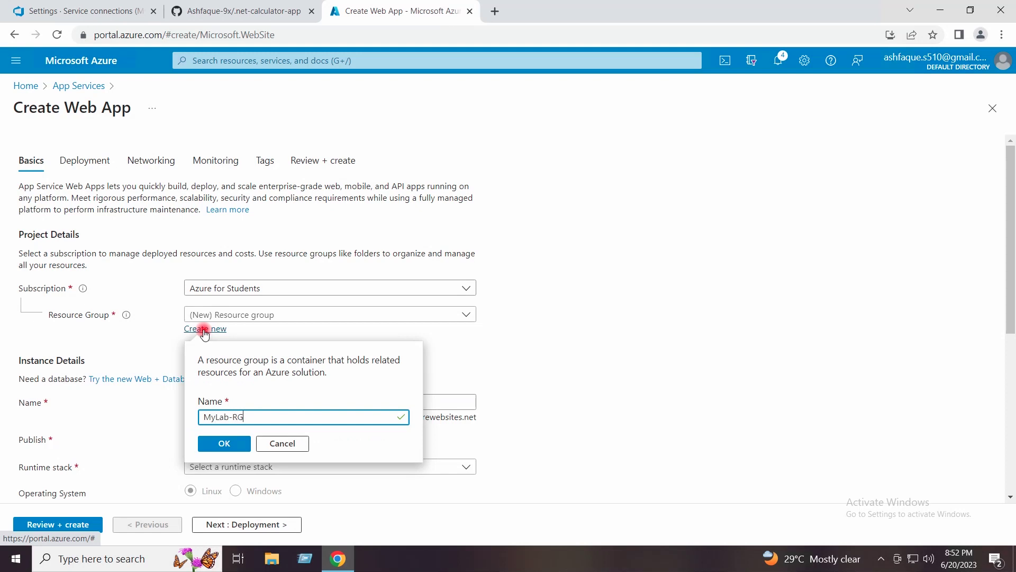
click(212, 443)
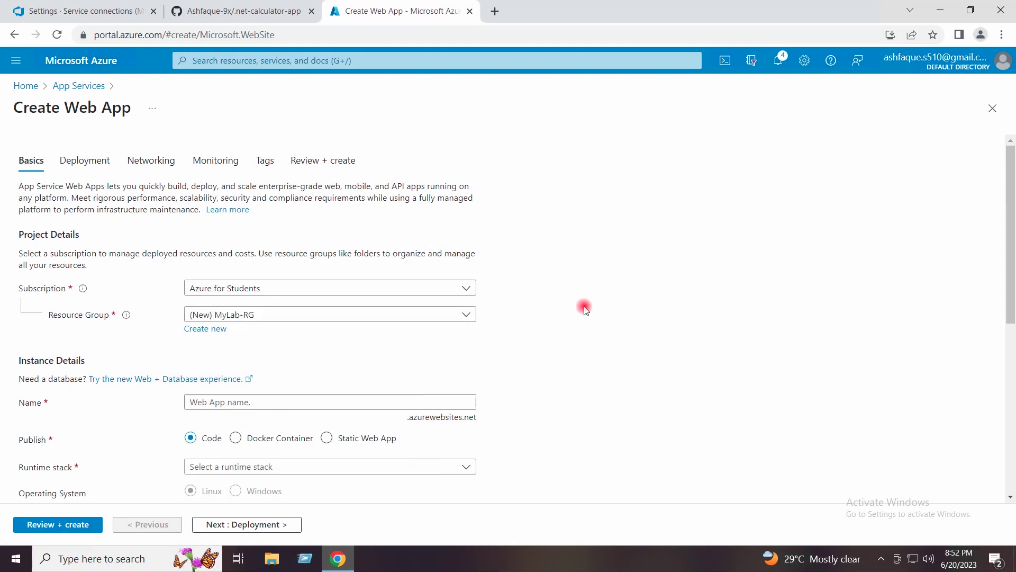
click(328, 401)
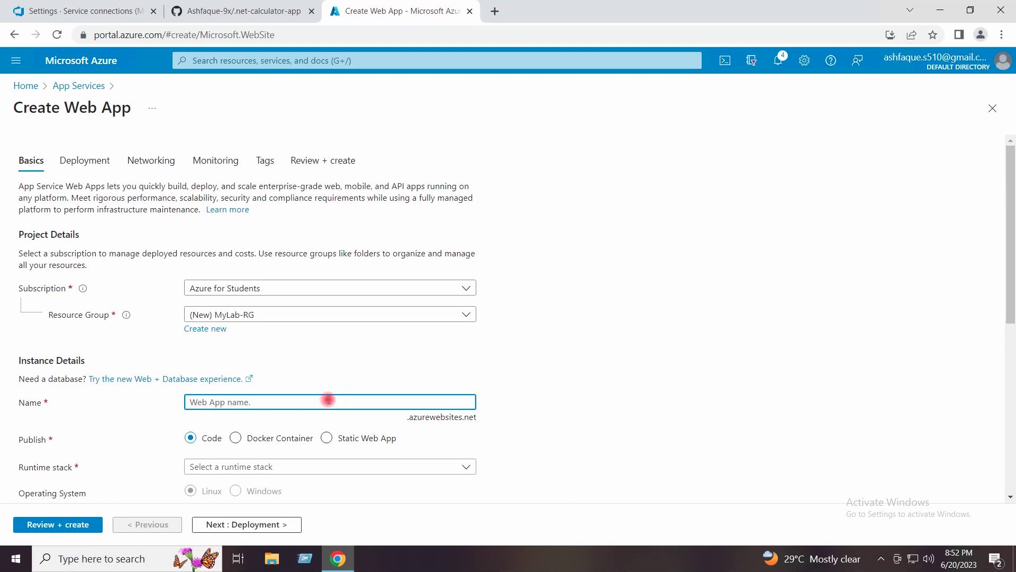
text(webcalculator-app)
click(648, 398)
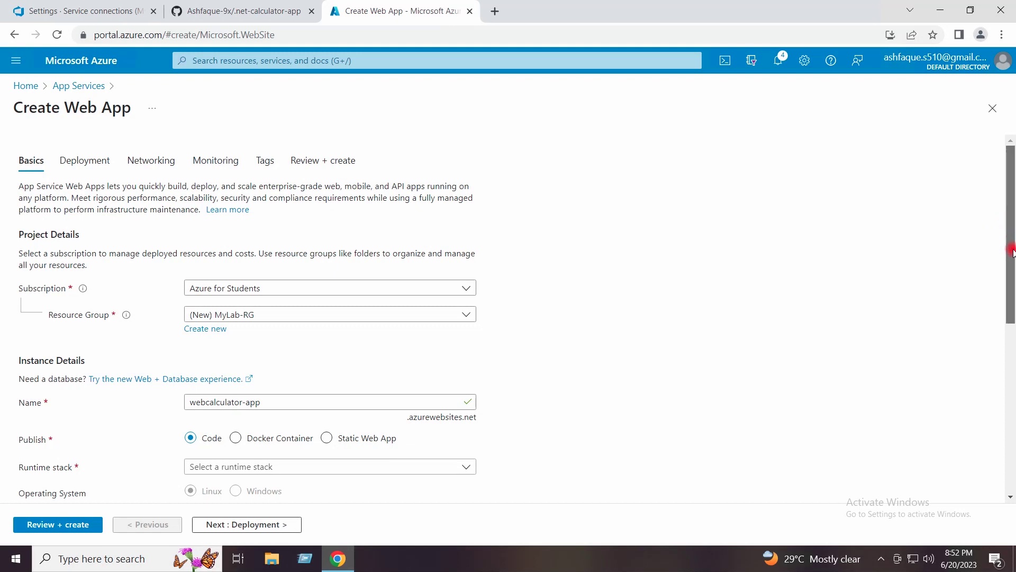
- Set the web app's runtime stack to .NET 6 (LTS) on Windows and its region to Central India
scroll(1012, 270, down, 3)
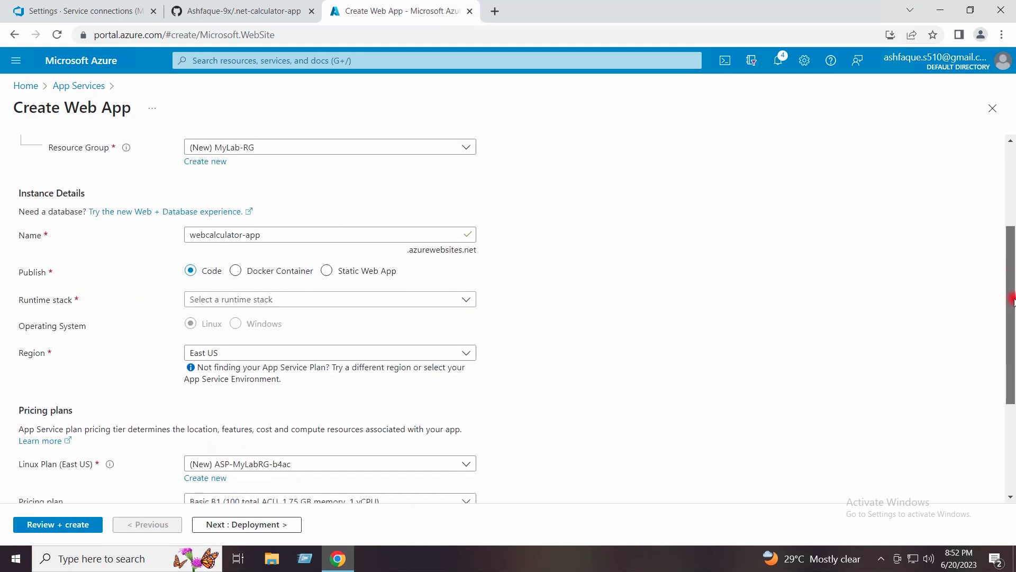
scroll(1012, 301, down, 1)
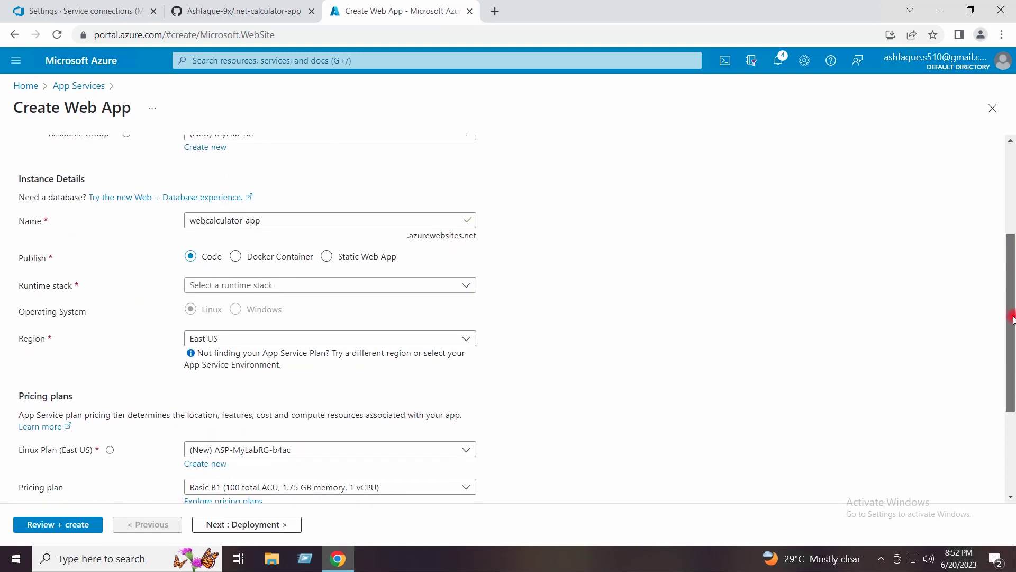
scroll(1012, 333, down, 1)
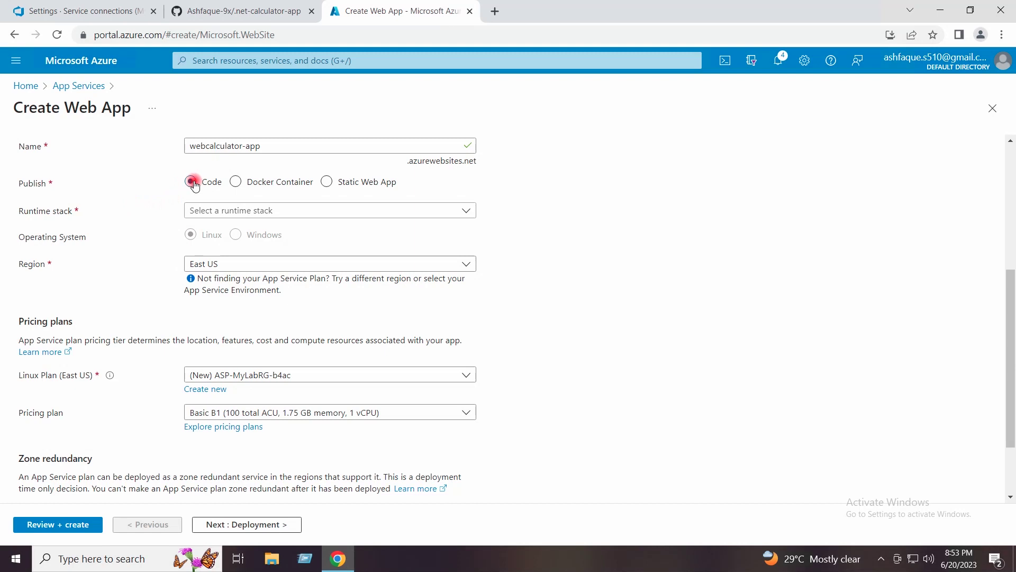
click(431, 210)
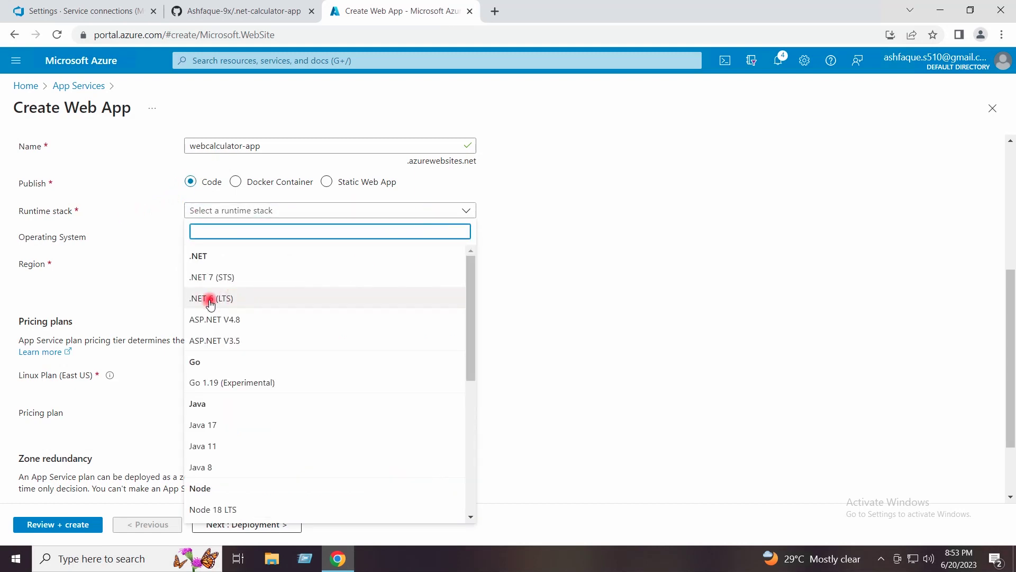
click(234, 299)
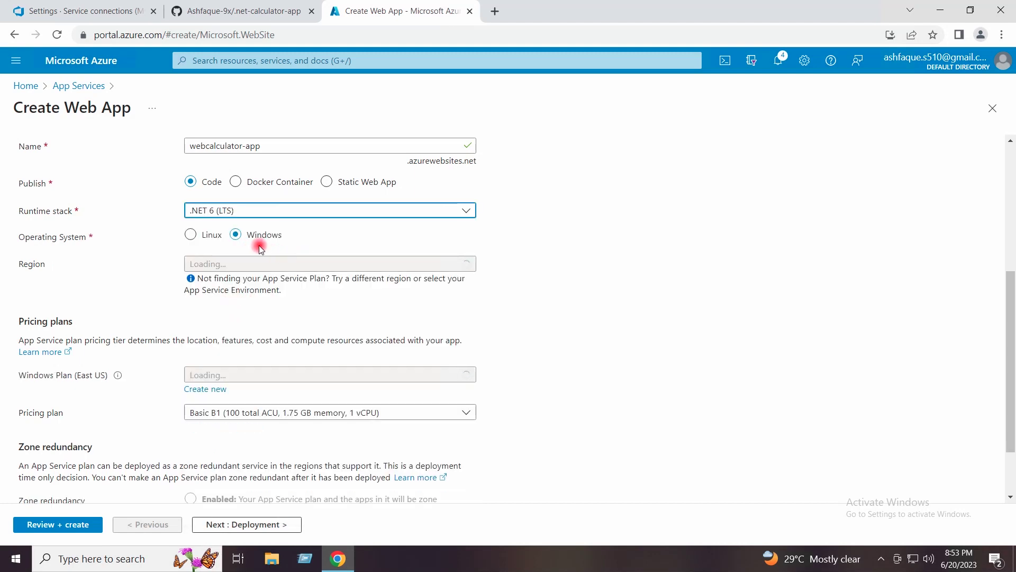
click(385, 266)
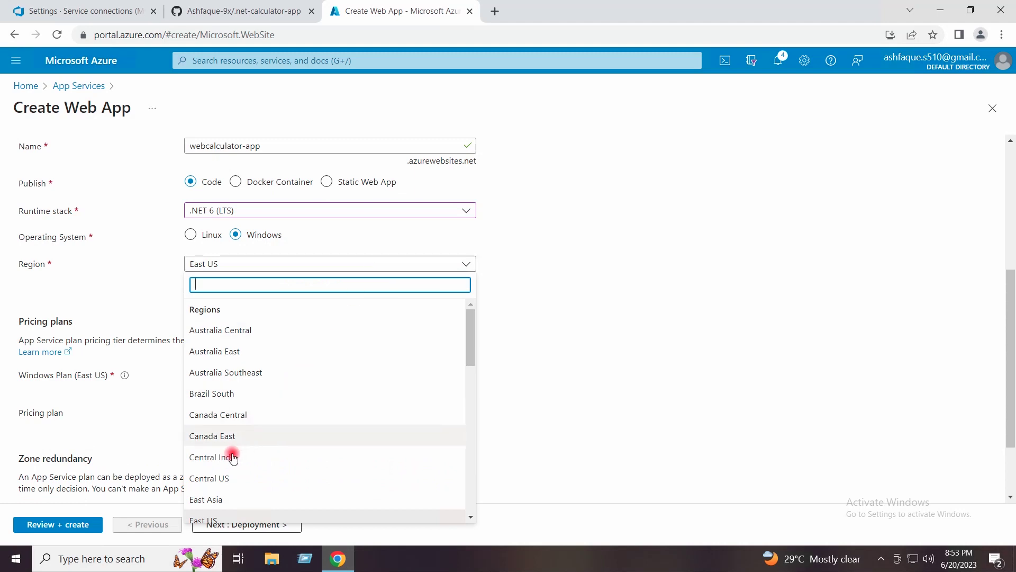
click(229, 459)
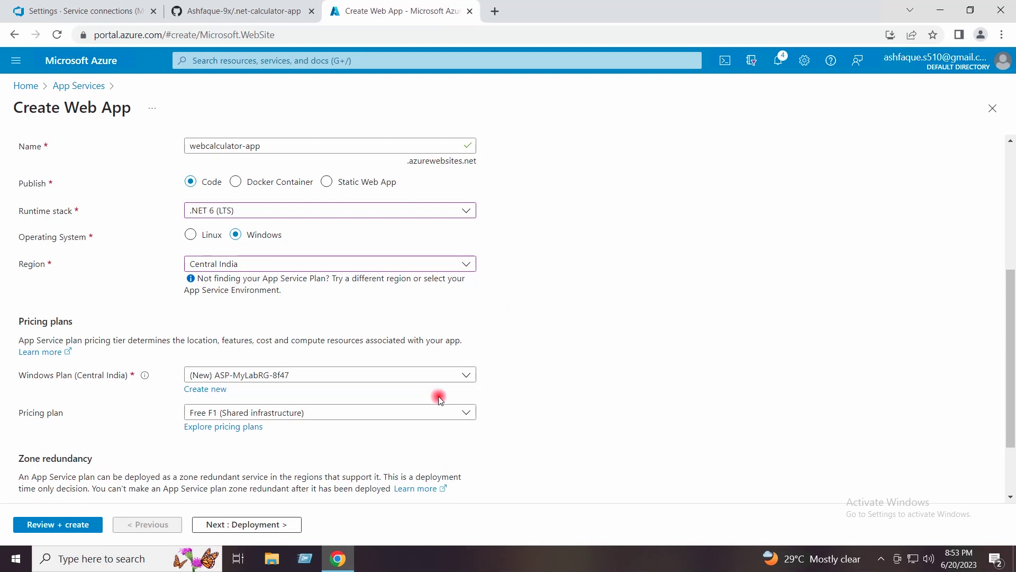
- Set the web app's pricing plan to Standard S1
click(412, 420)
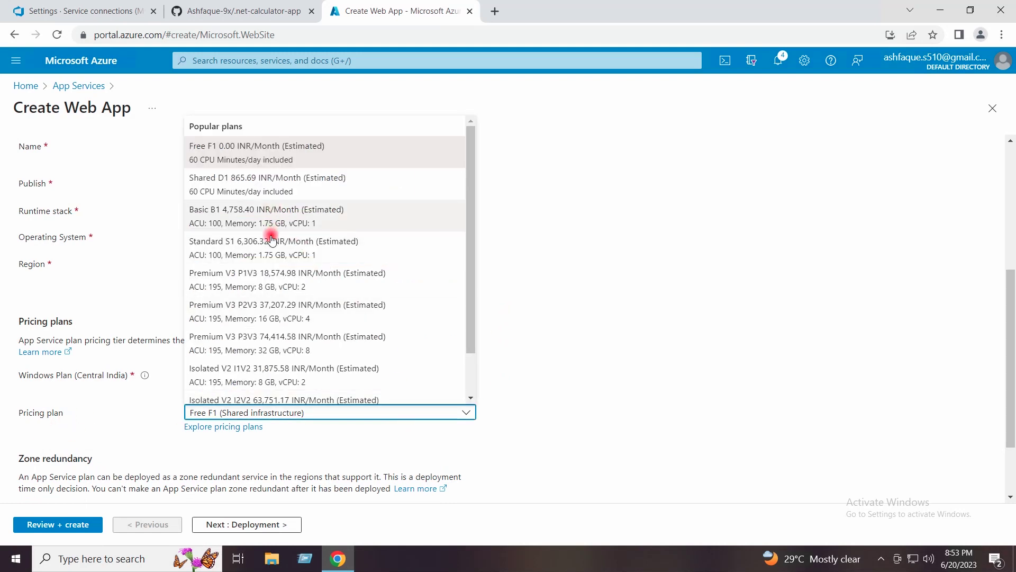
click(251, 256)
click(585, 314)
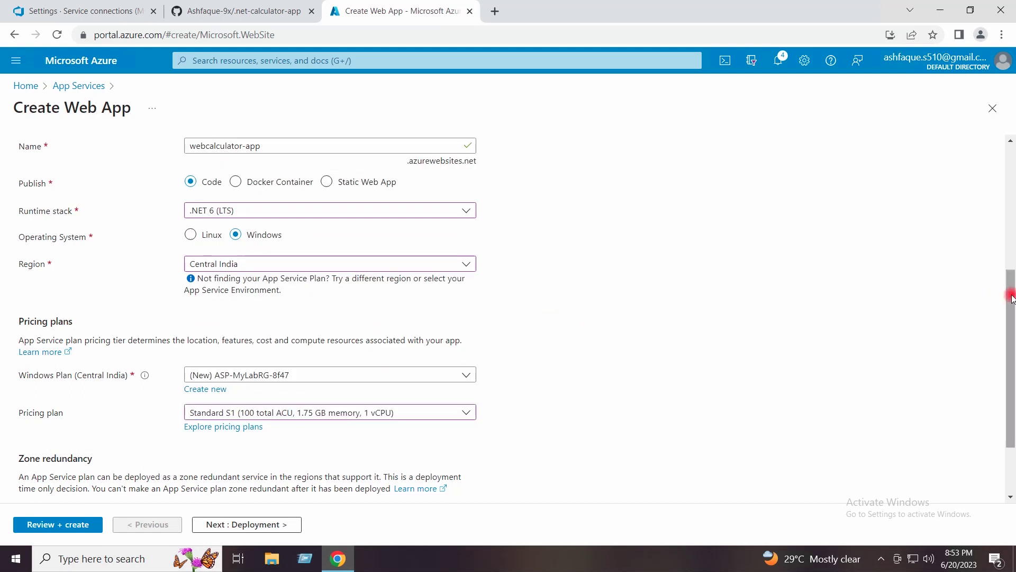
drag(1012, 313, 1012, 413)
- Keep the default deployment and networking settings and disable Application Insights for the web app
click(293, 526)
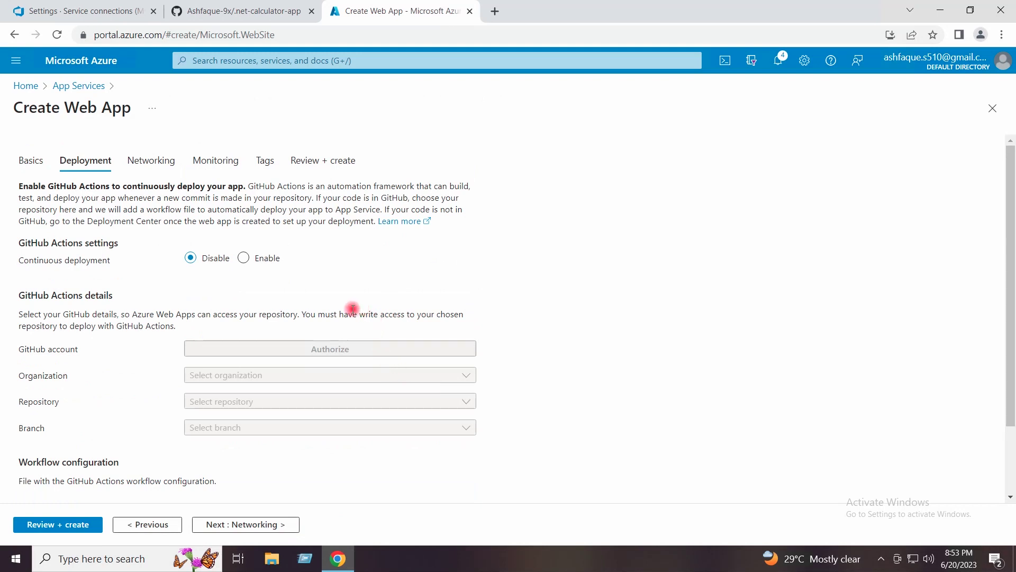
click(264, 525)
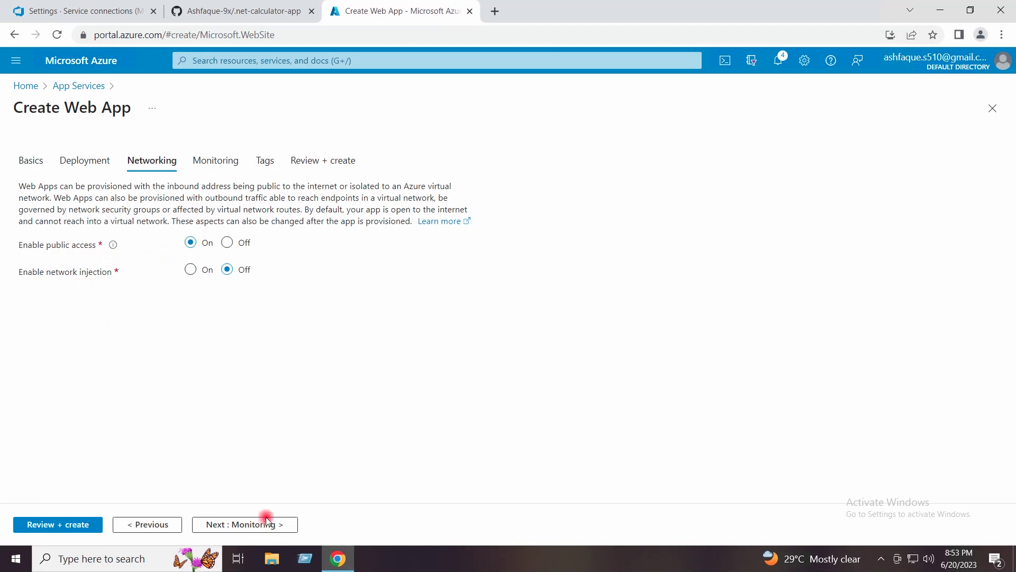
click(252, 529)
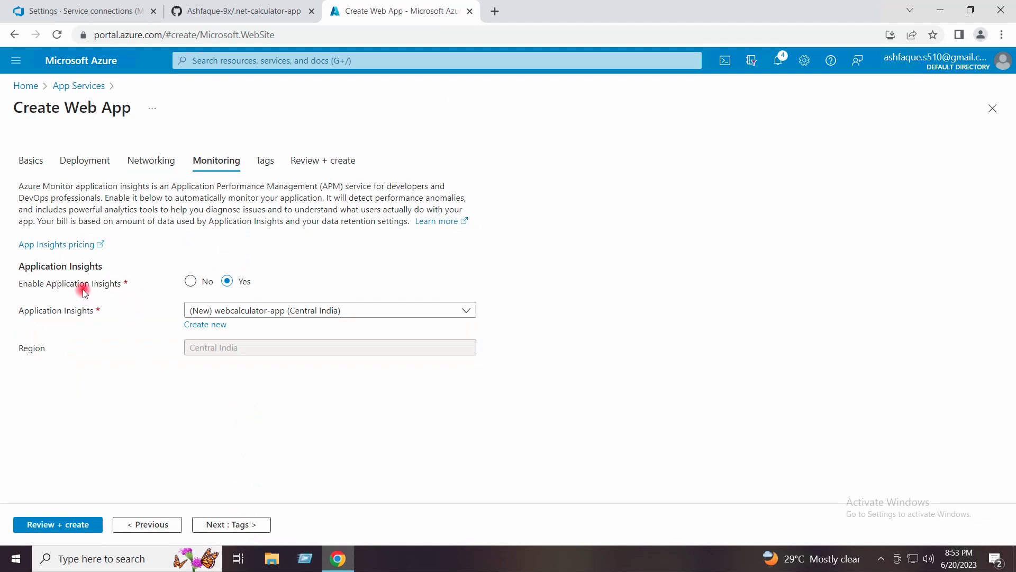
click(190, 283)
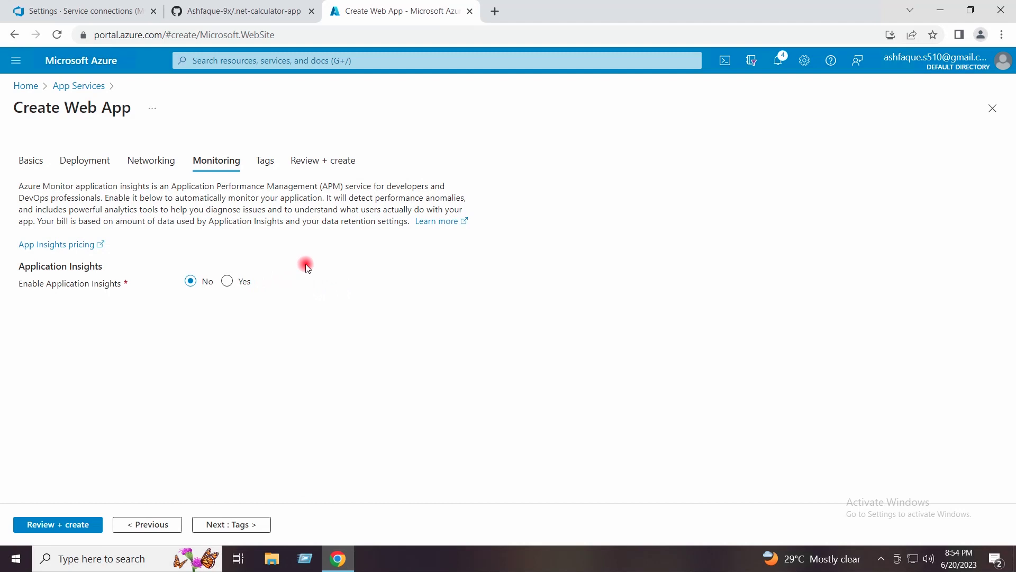
- Leave the tags empty, review the web app configuration and create the app
click(236, 524)
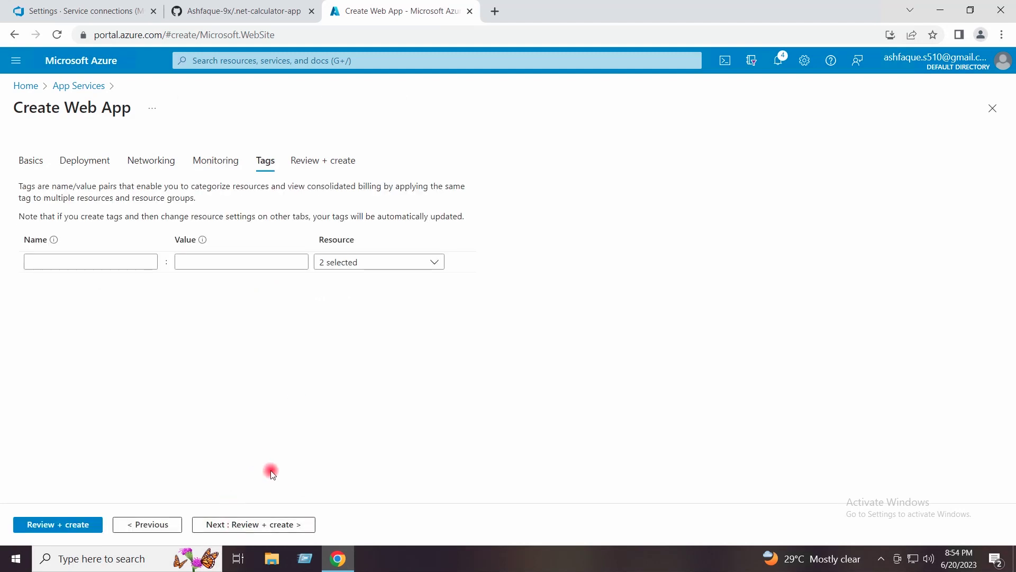
click(233, 526)
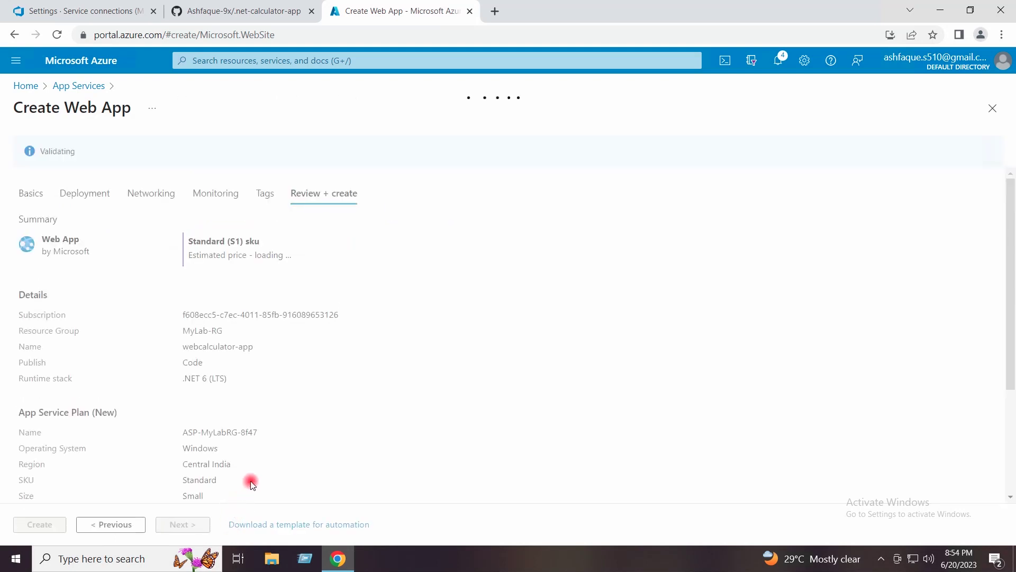
click(41, 524)
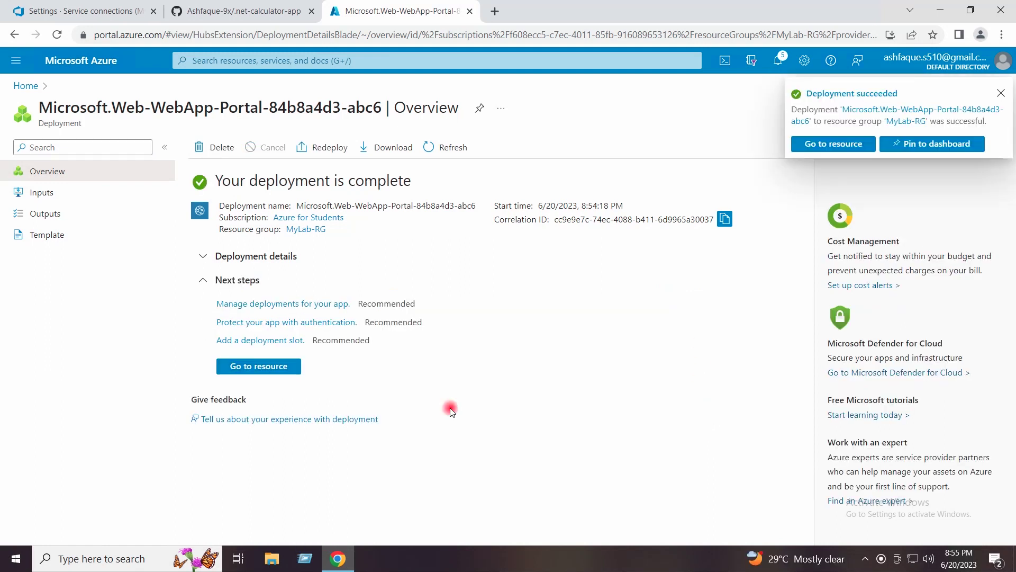
- Open the deployed webcalculator-app resource and load its default domain in a new browser tab
click(274, 365)
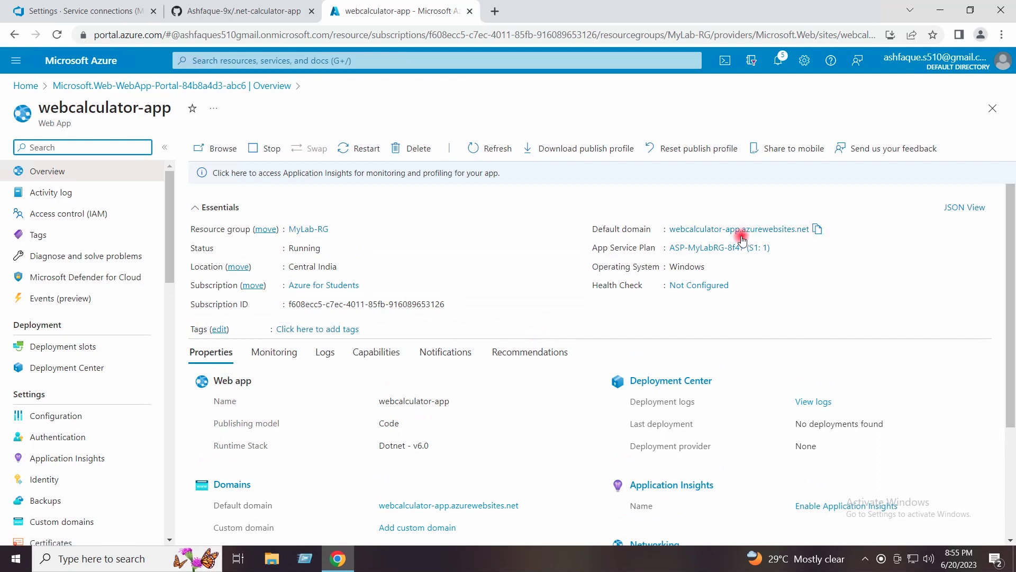
click(818, 230)
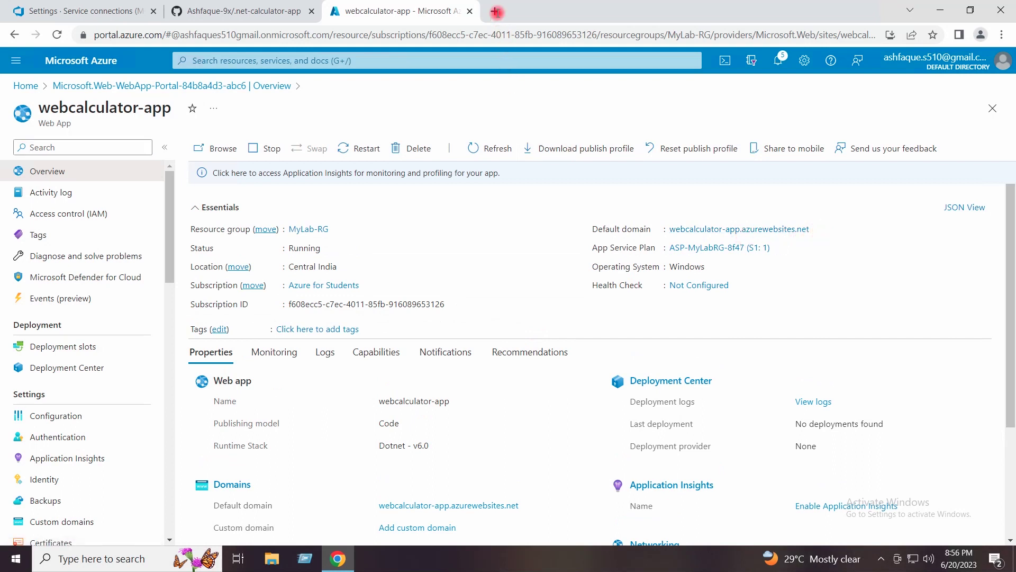
click(496, 13)
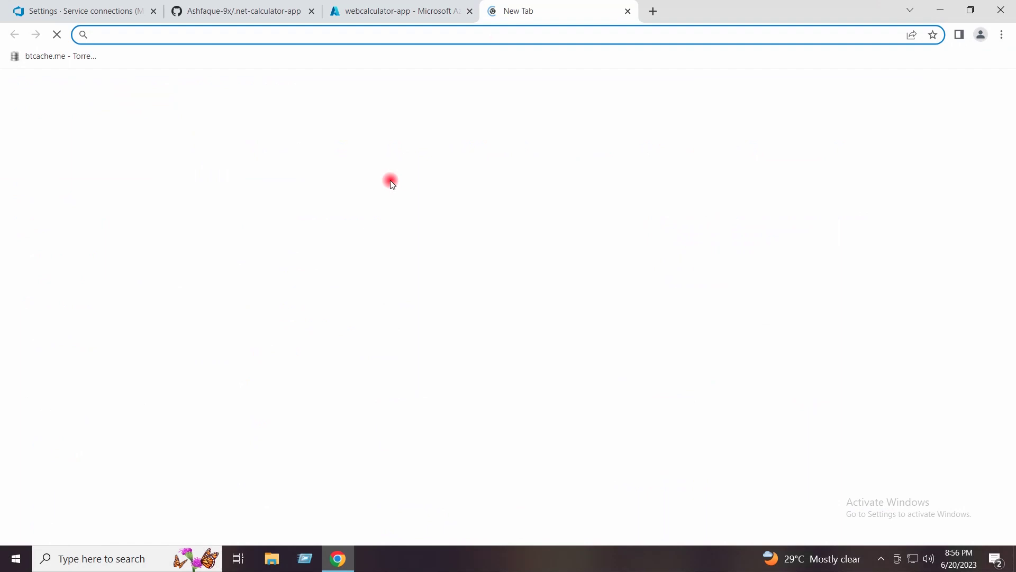
key(ctrl+v)
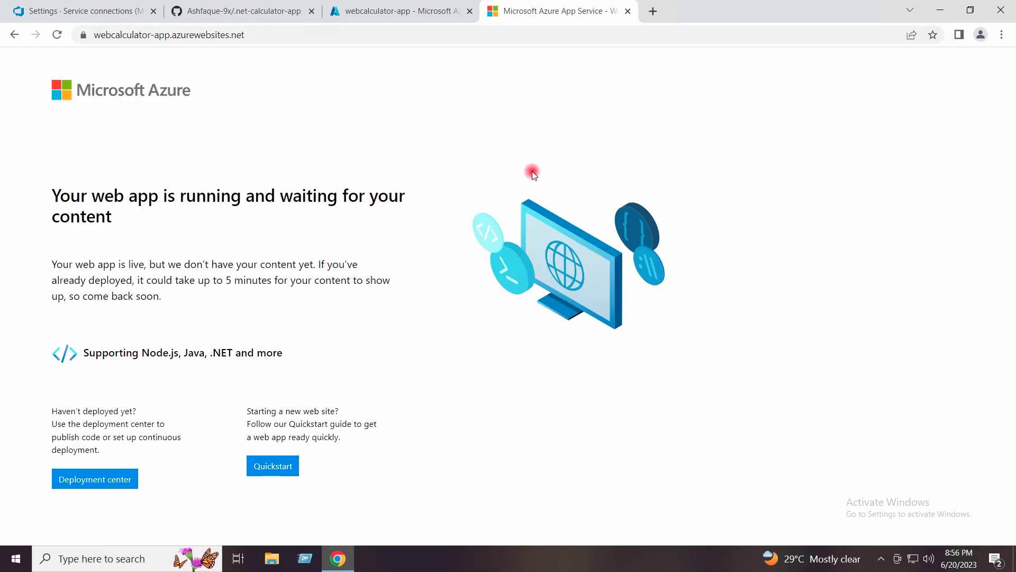
- Return to Azure DevOps and open the Pipelines section of MyLab-Project
click(943, 12)
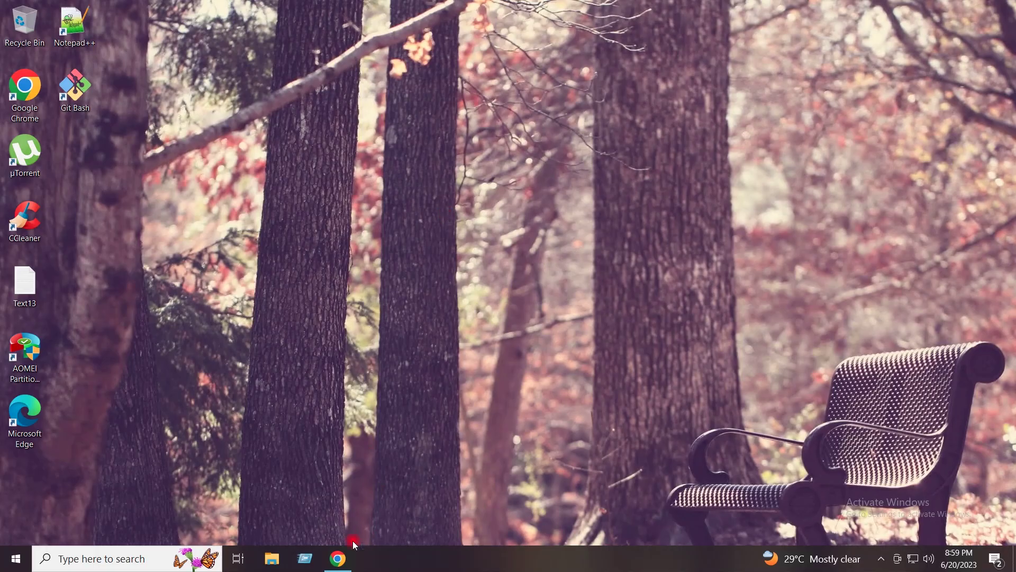
click(338, 558)
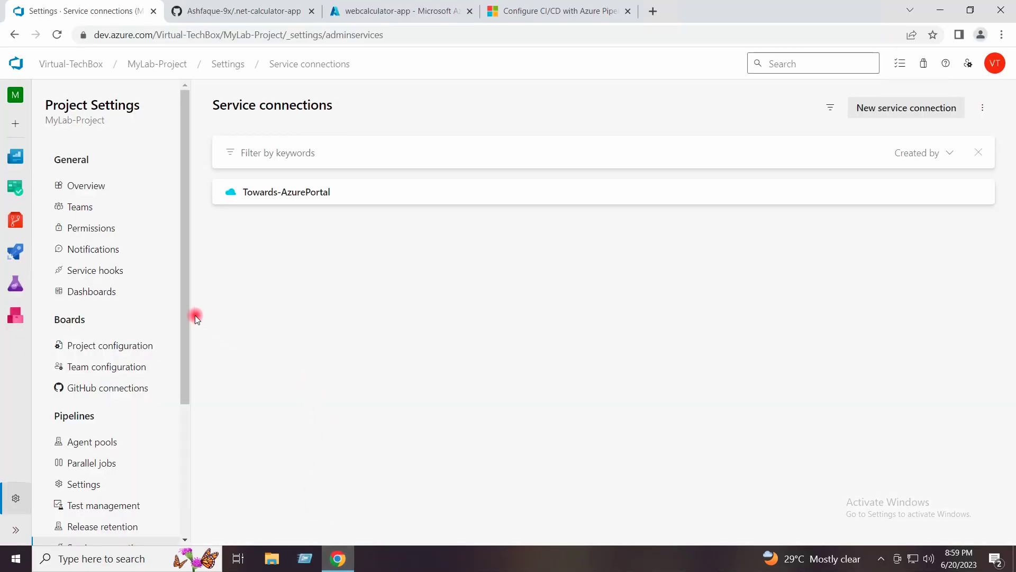
click(158, 63)
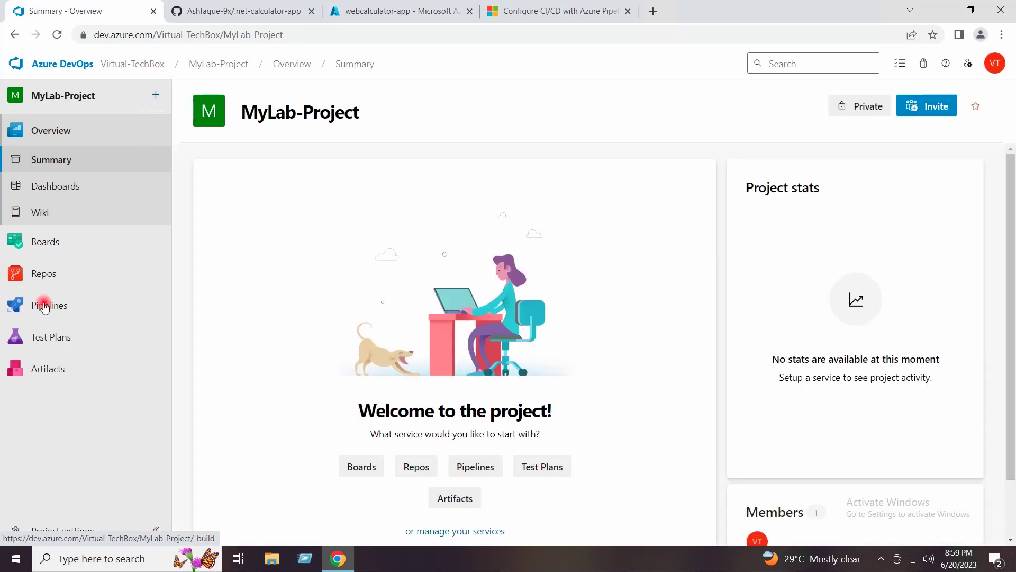
mouse_move(47, 309)
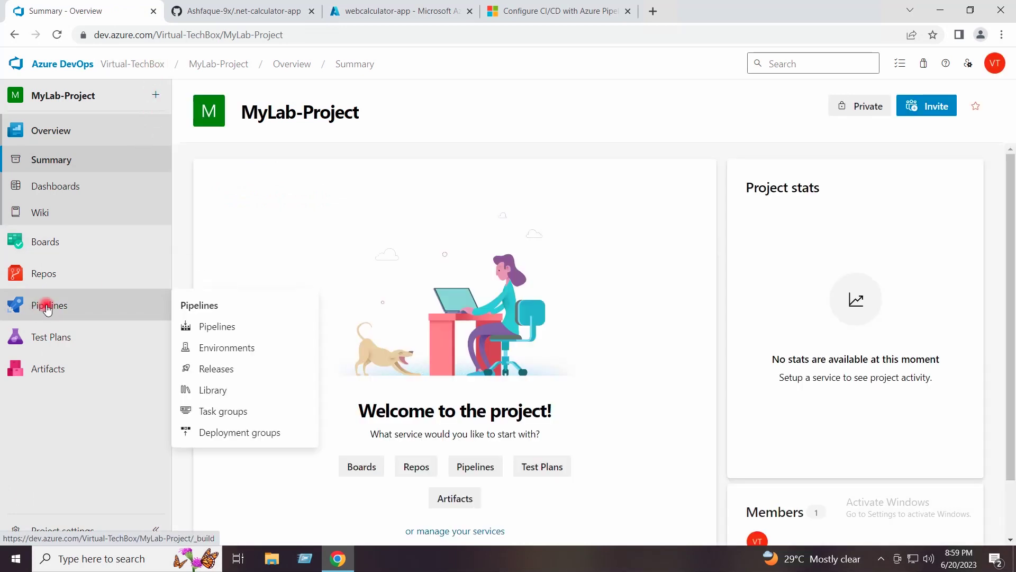
click(47, 310)
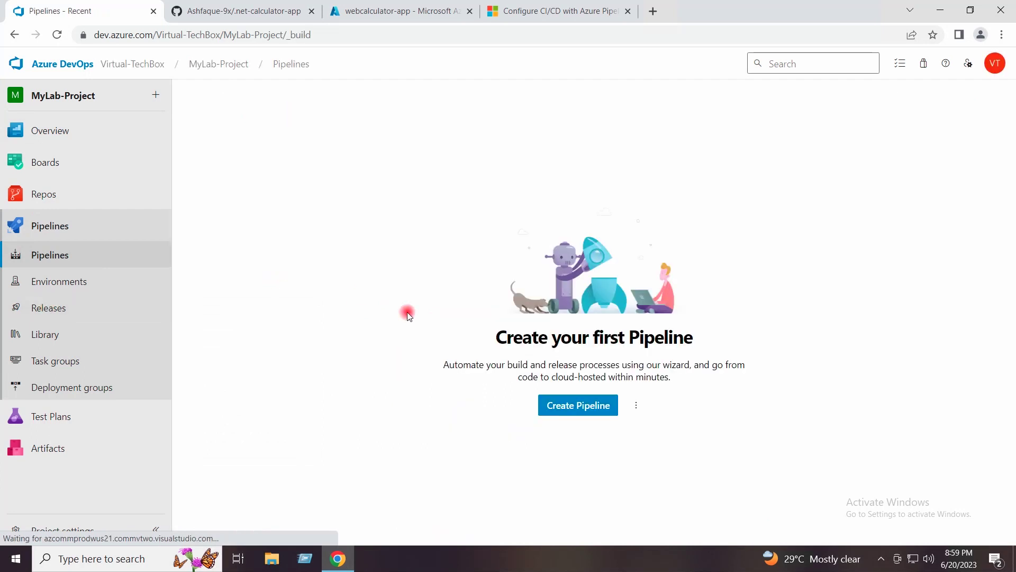
- Start creating a new pipeline with GitHub as the code source
click(575, 406)
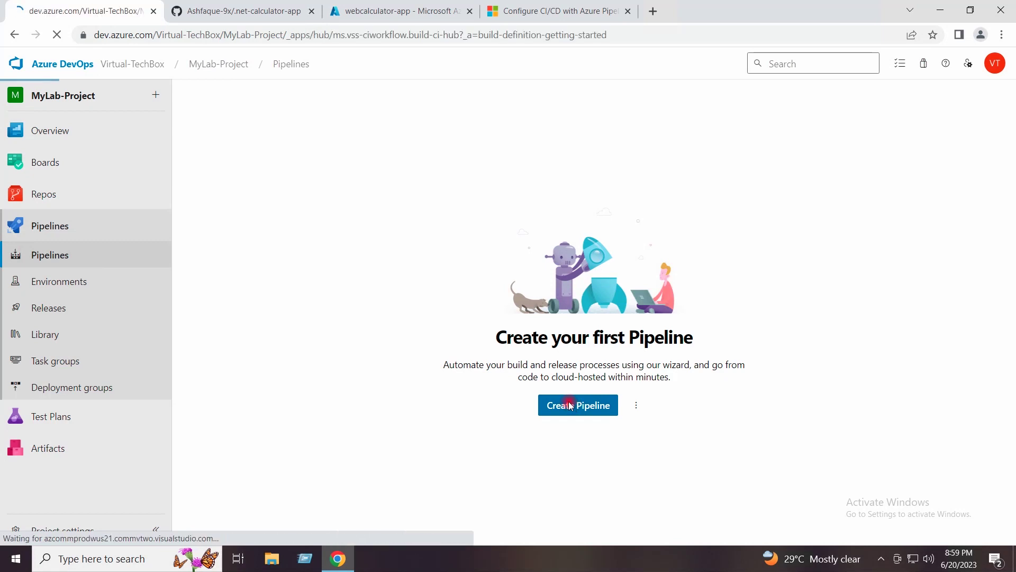
click(567, 405)
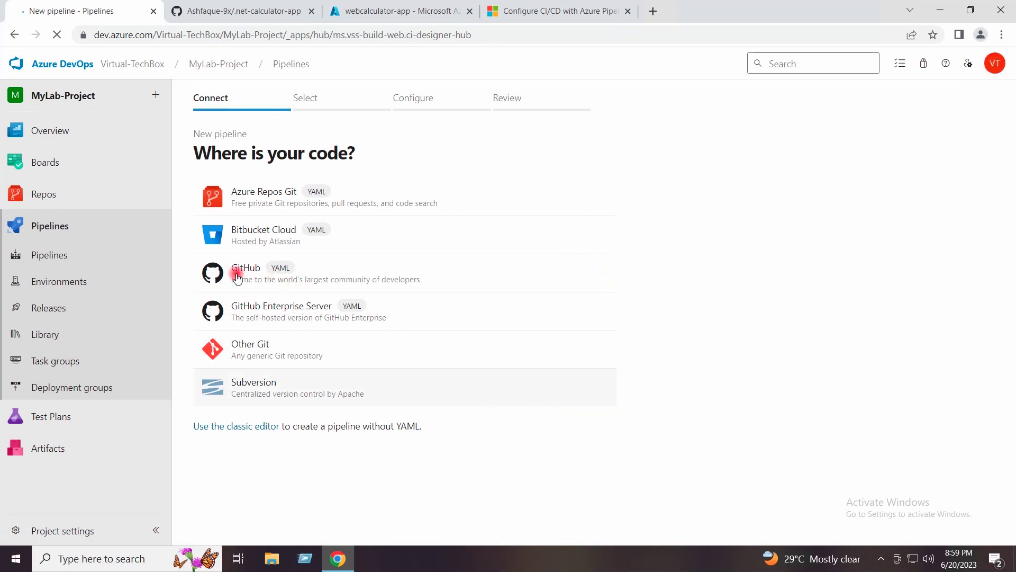
click(364, 277)
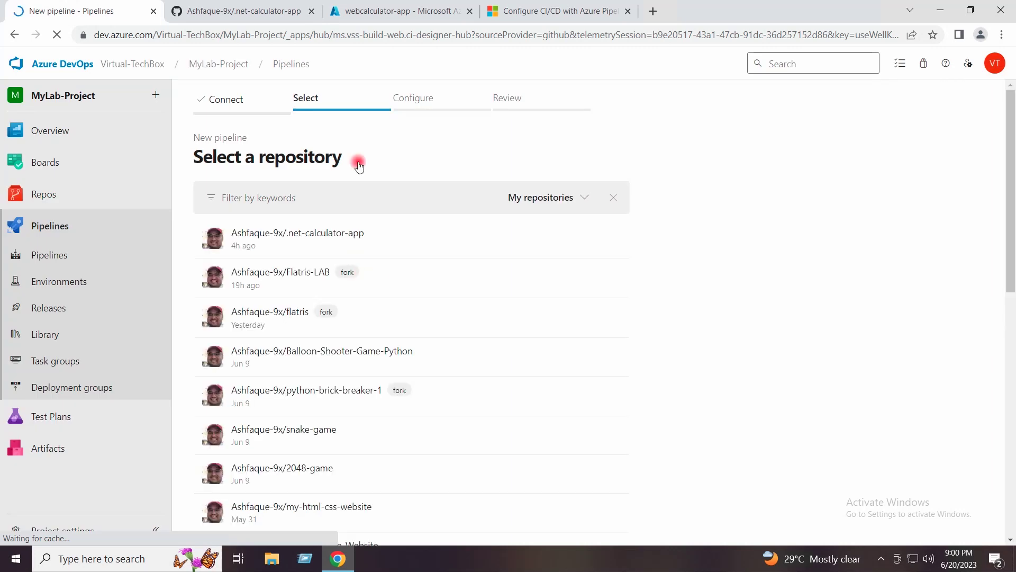
- Look over the .net-calculator-app repository on GitHub and return to the pipeline's repository selection
click(240, 10)
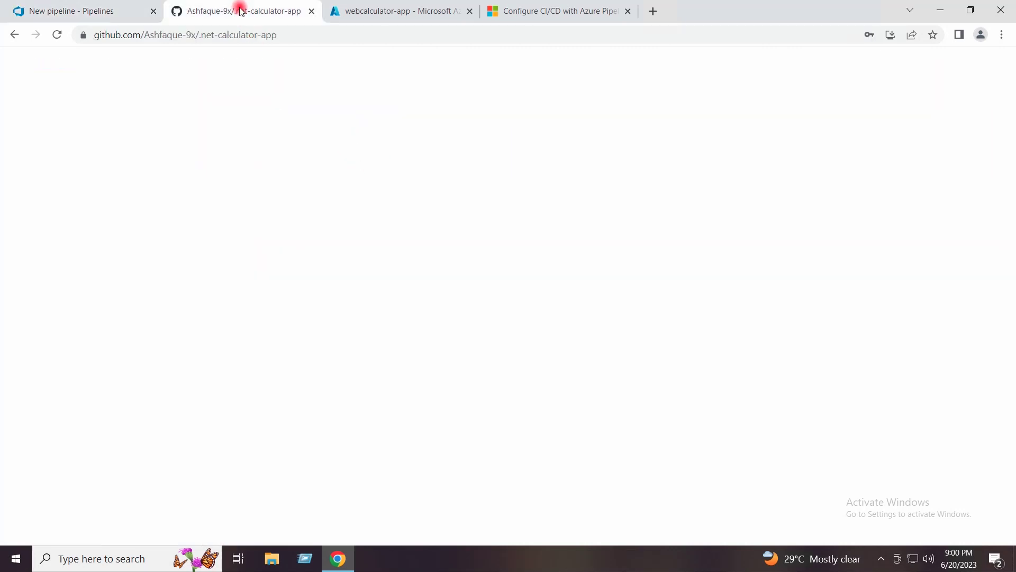
click(79, 6)
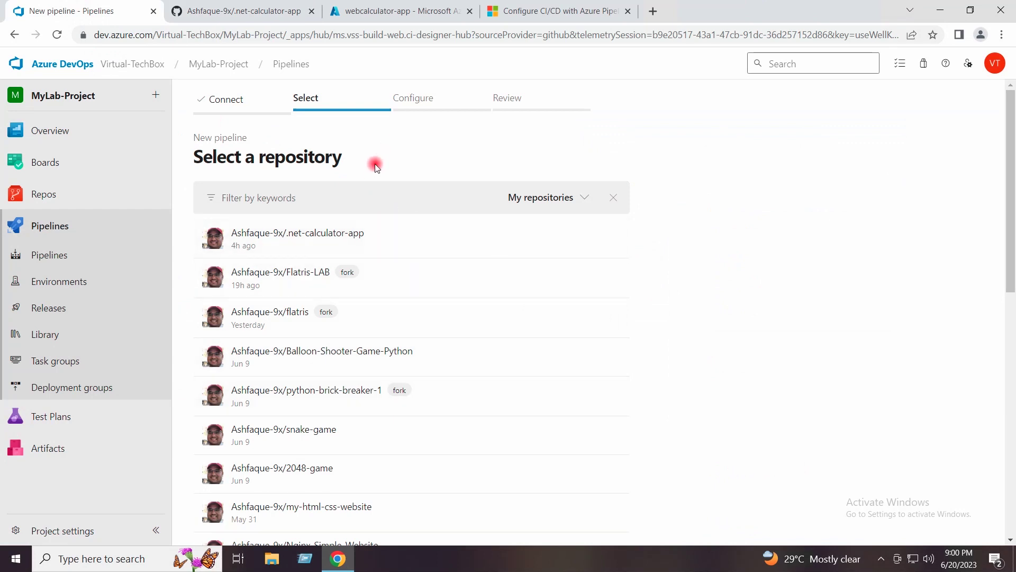
click(254, 11)
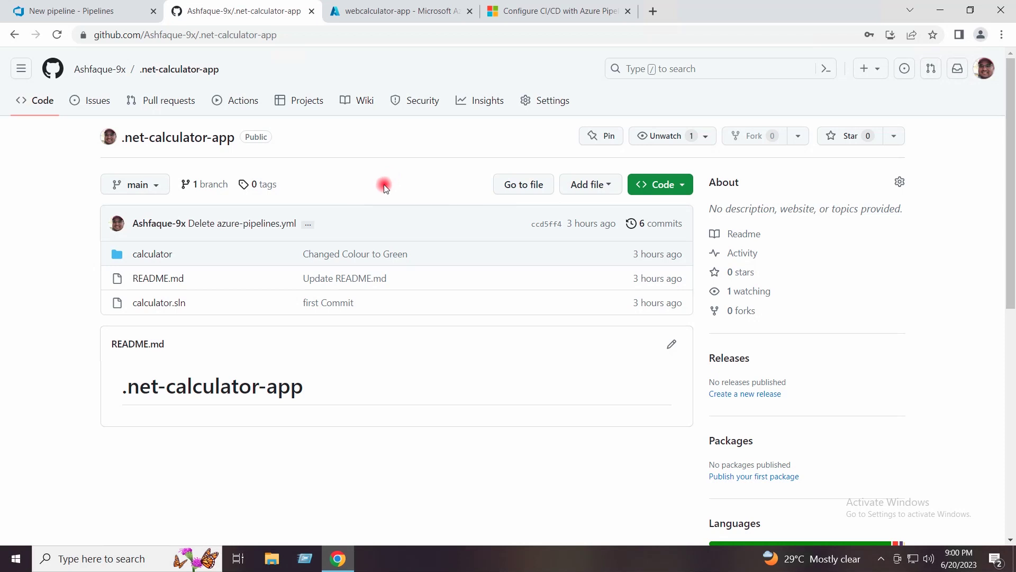
click(102, 12)
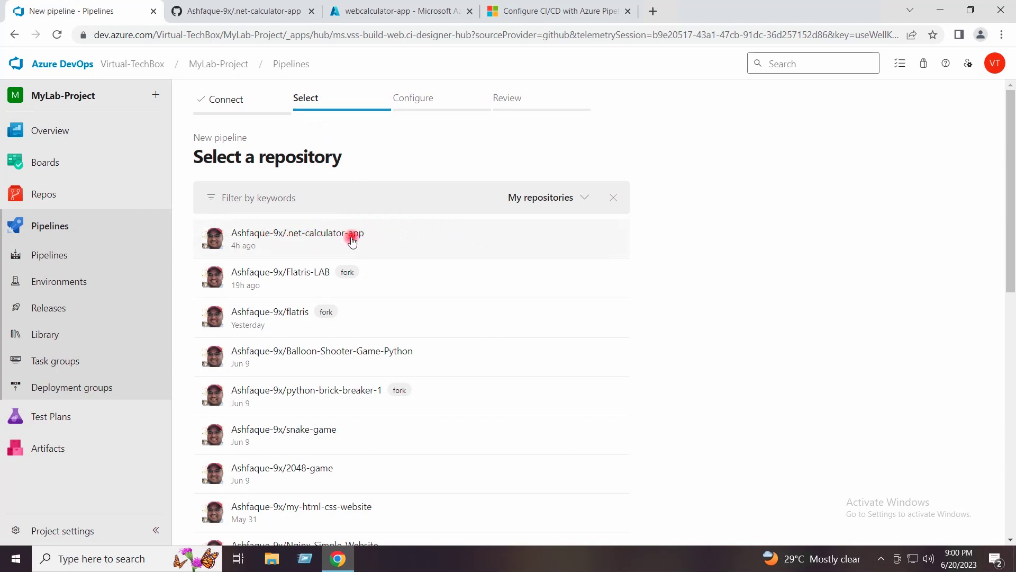
- Base the pipeline on the .net-calculator-app repository and the ASP.NET template, save it without running, and dismiss the survey
click(387, 235)
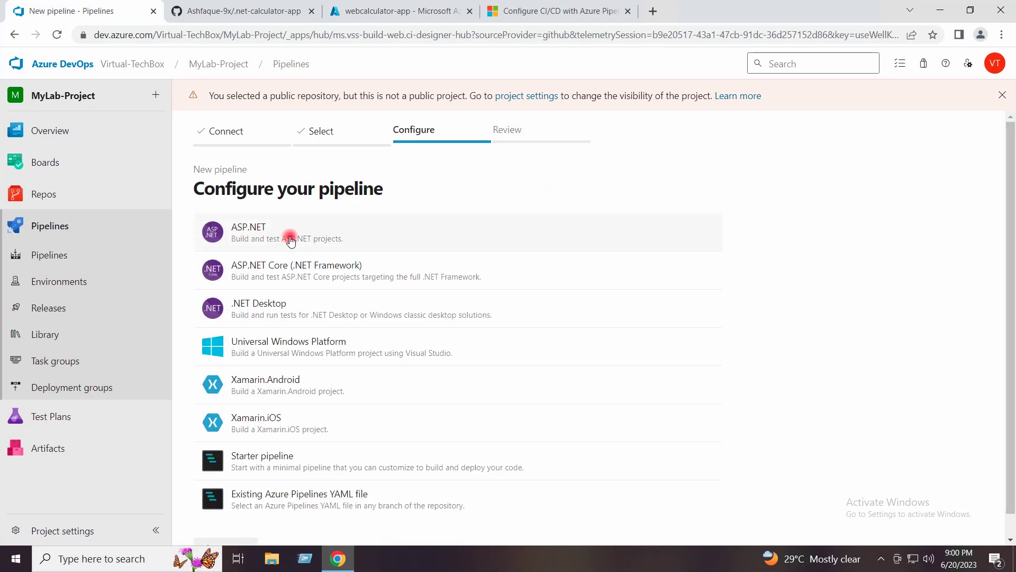
click(379, 233)
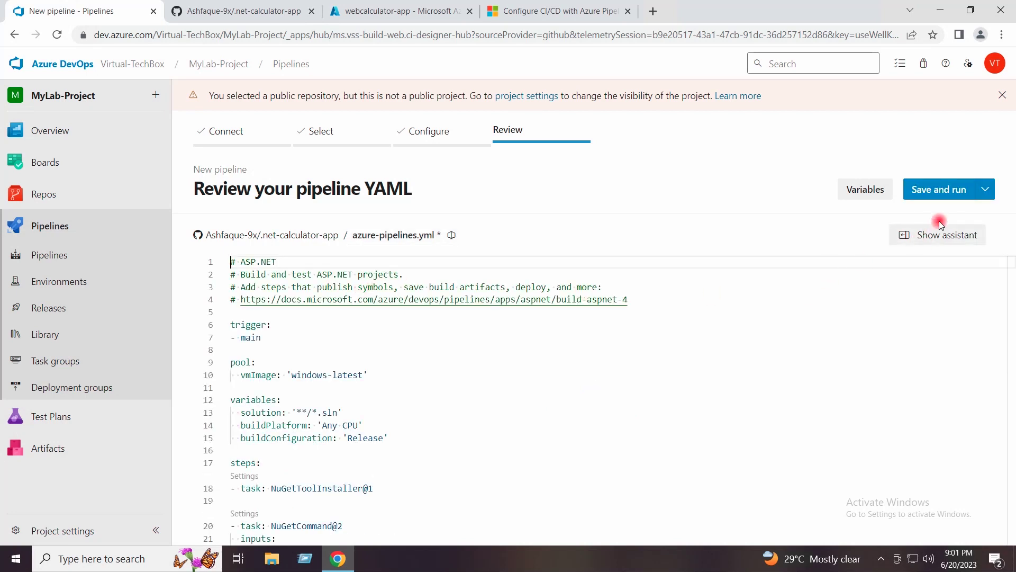
click(988, 192)
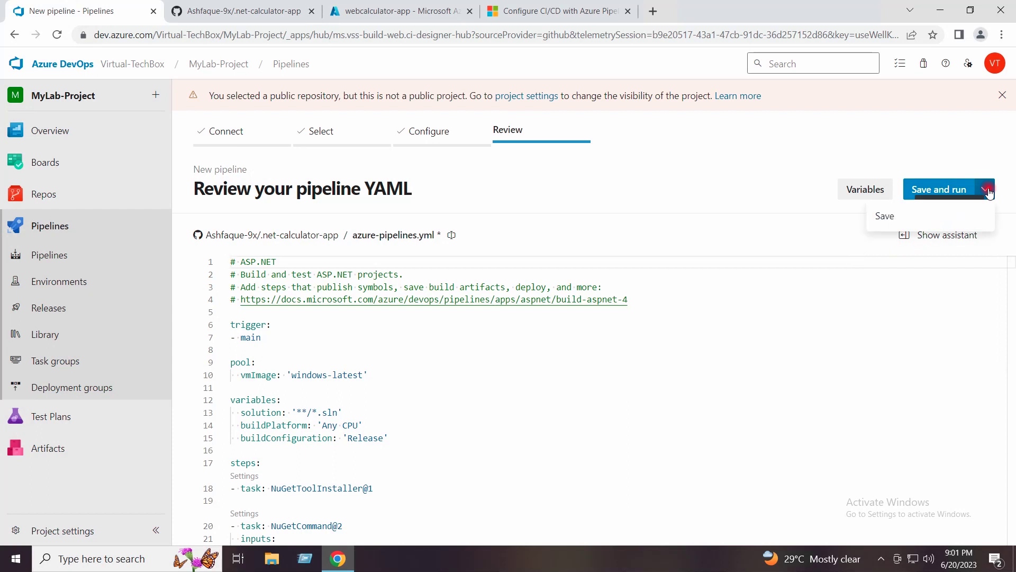
click(894, 216)
click(973, 507)
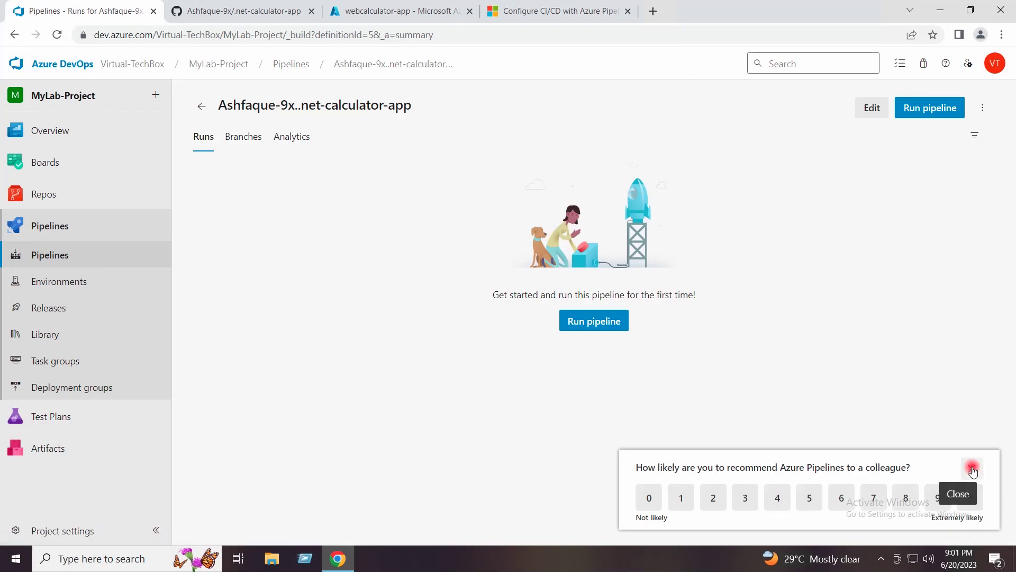
click(972, 469)
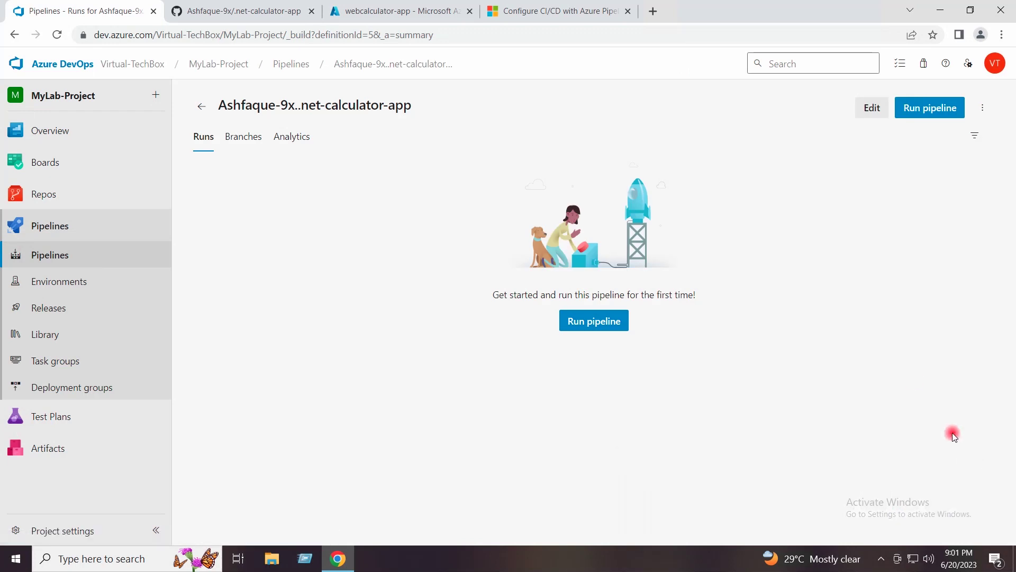
- Go back to the pipelines list and open the .net-calculator-app pipeline for editing
click(202, 104)
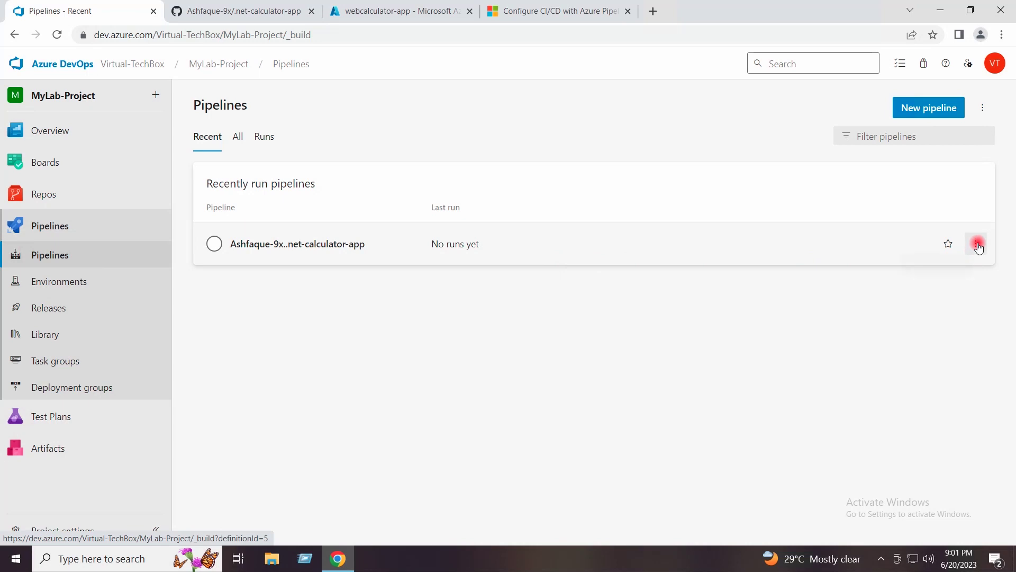
click(976, 243)
click(891, 272)
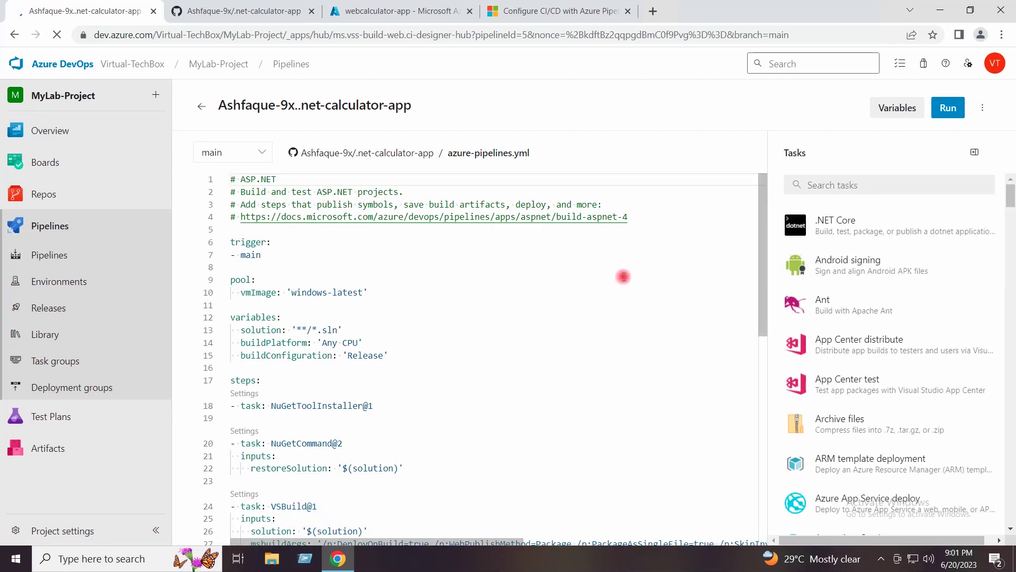
- Delete all the template code from azure-pipelines.yml
click(412, 288)
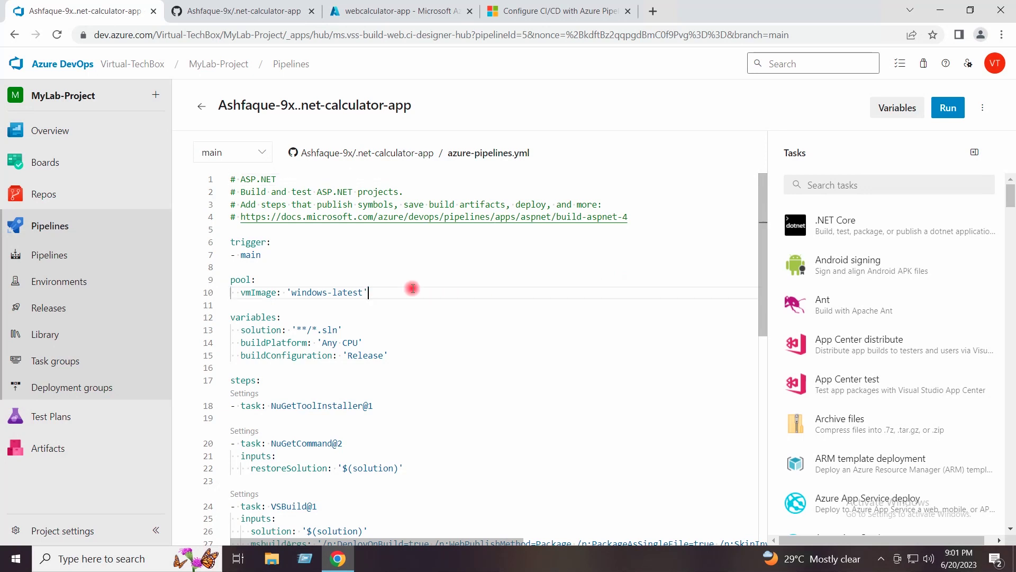
key(ctrl+a)
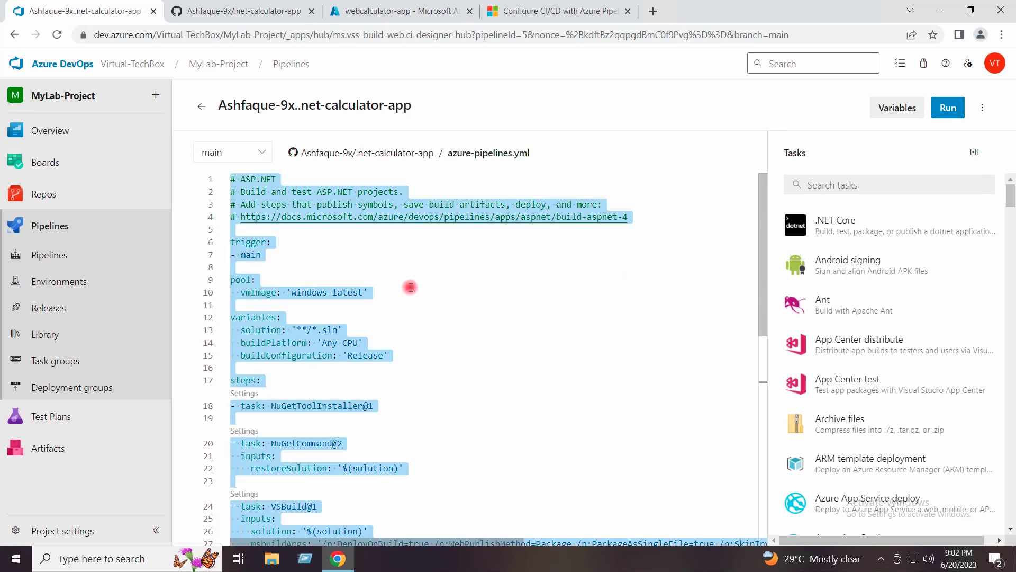
key(BackSpace)
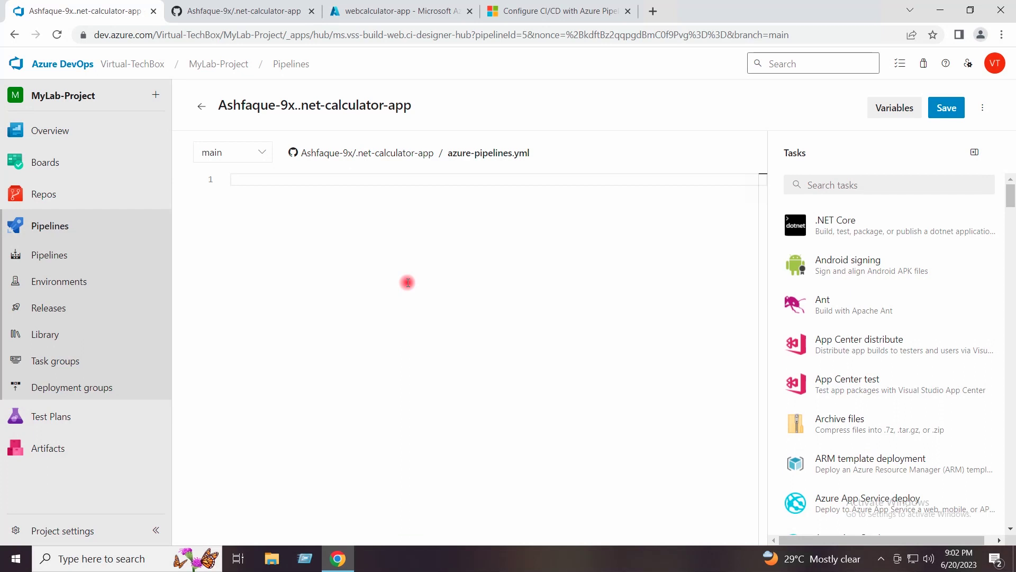
- Find the complete Azure Web App task YAML sample in the Microsoft Learn article on deploying with Azure Pipelines and copy it
click(554, 6)
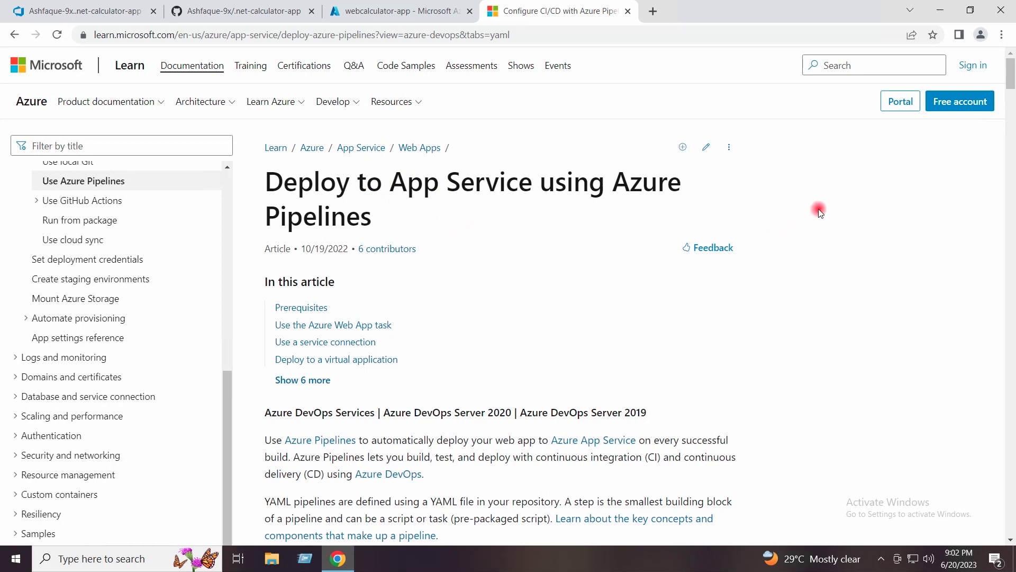
scroll(818, 209, down, 3)
scroll(818, 209, down, 3)
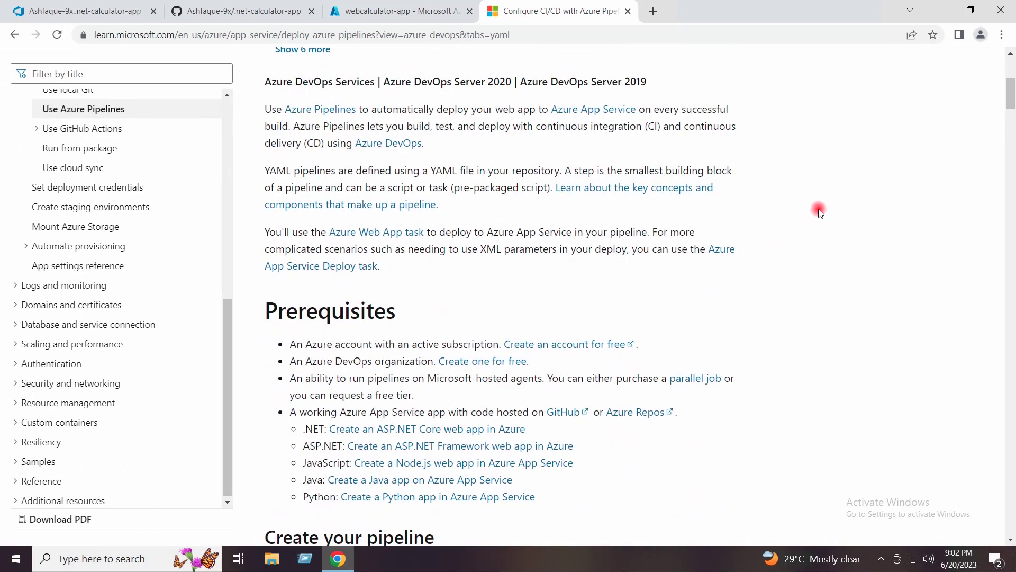
scroll(820, 210, down, 2)
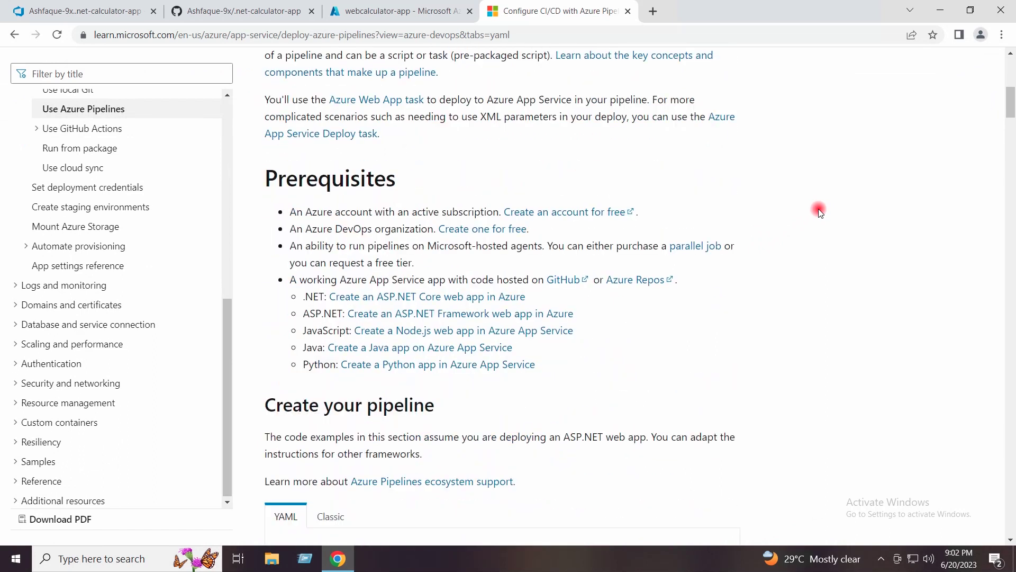
scroll(818, 210, down, 2)
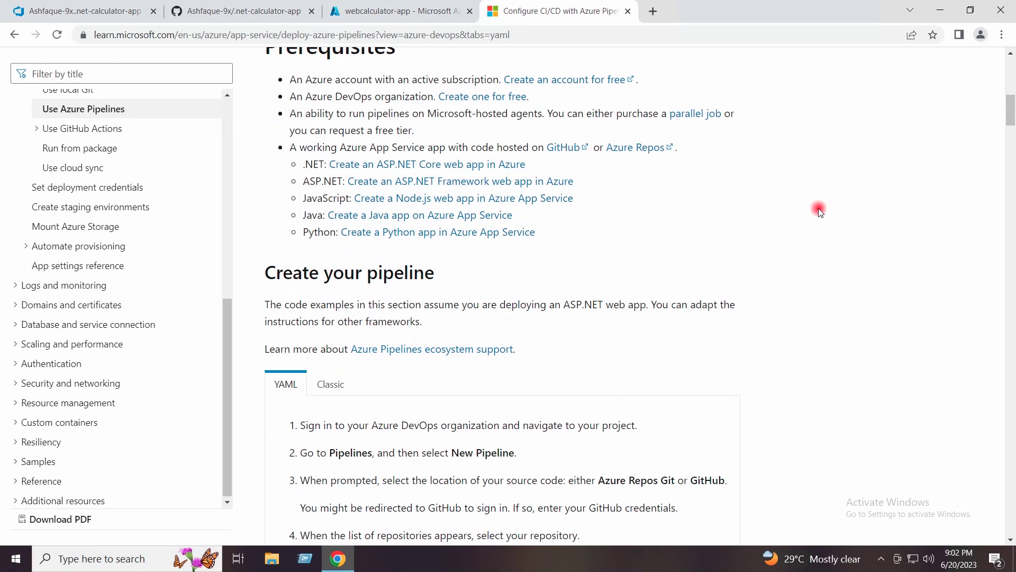
scroll(819, 211, down, 5)
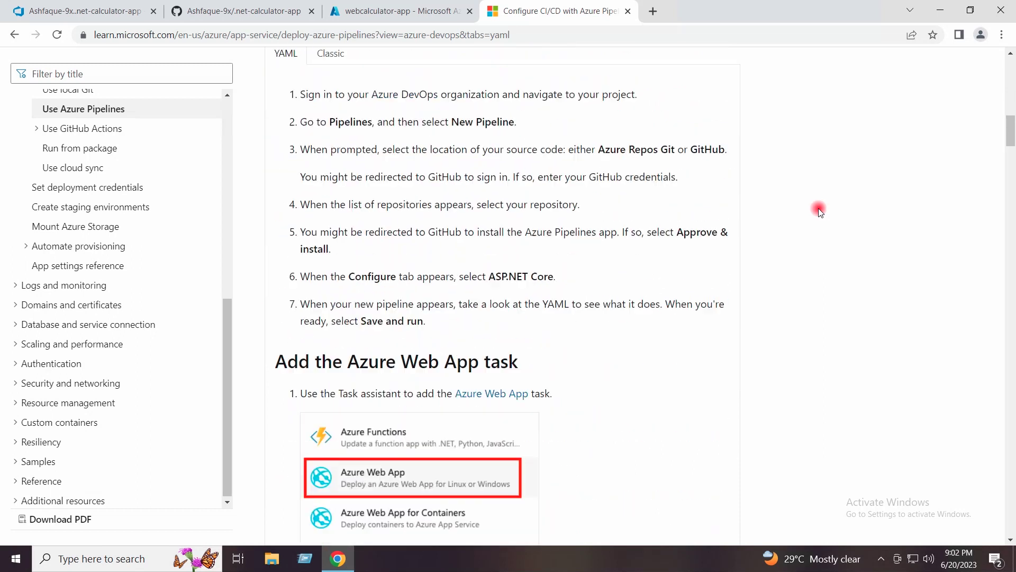
scroll(819, 210, down, 5)
scroll(819, 211, down, 1)
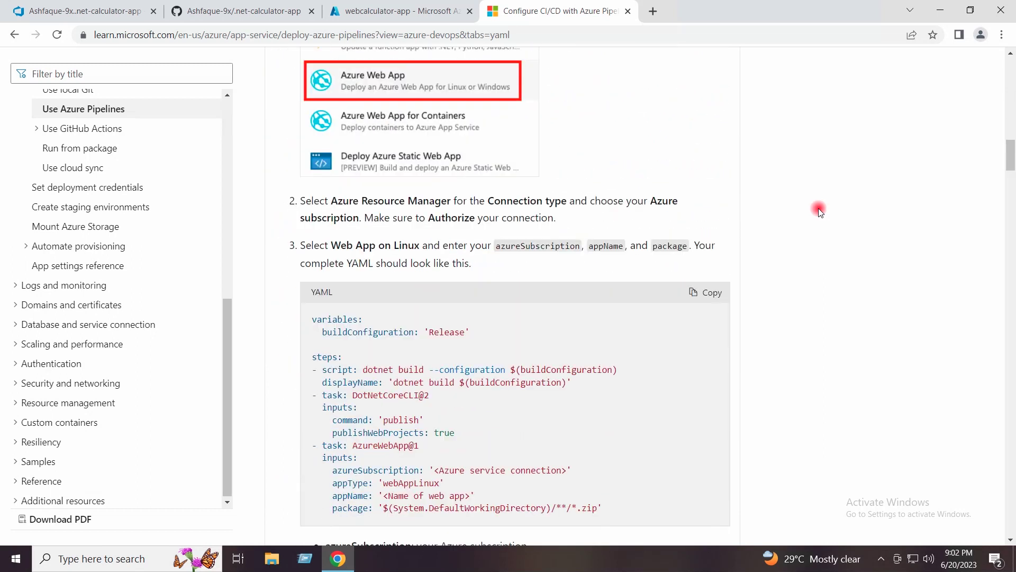
scroll(607, 341, down, 2)
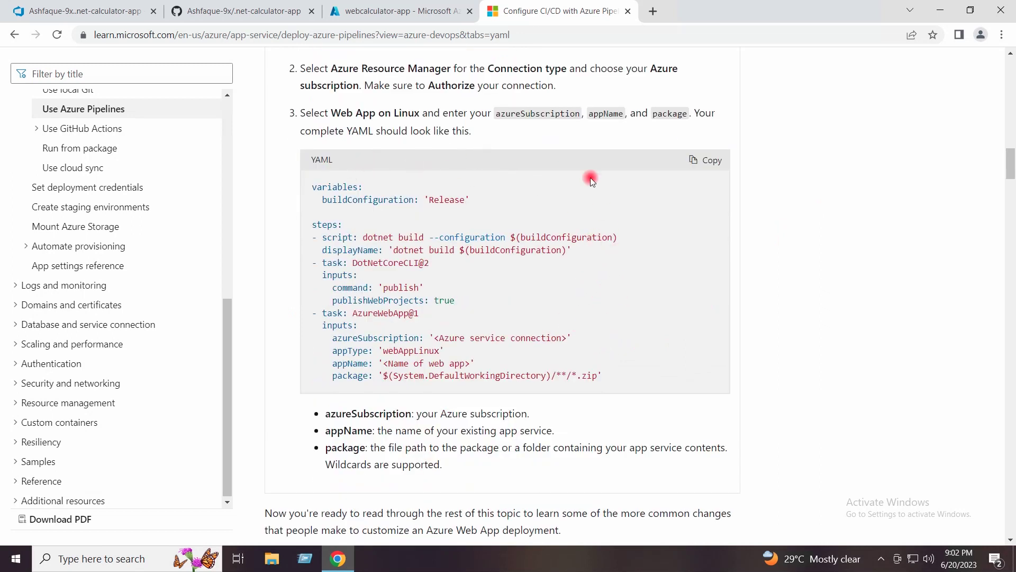
click(703, 164)
- Return to the Azure DevOps pipeline editor and paste the copied YAML into the empty azure-pipelines.yml
mouse_move(52, 2)
click(48, 4)
click(262, 178)
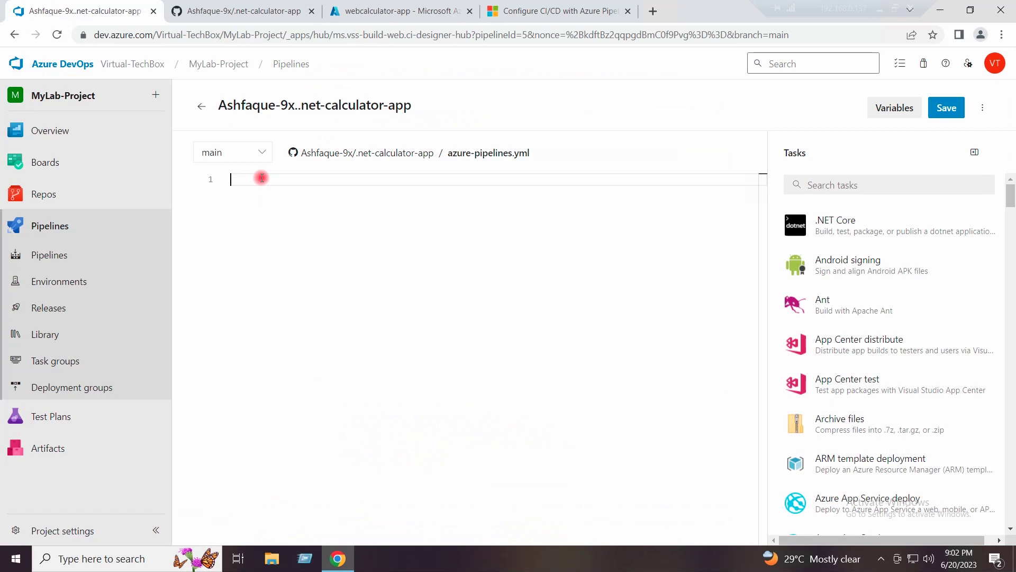
key(ctrl+v)
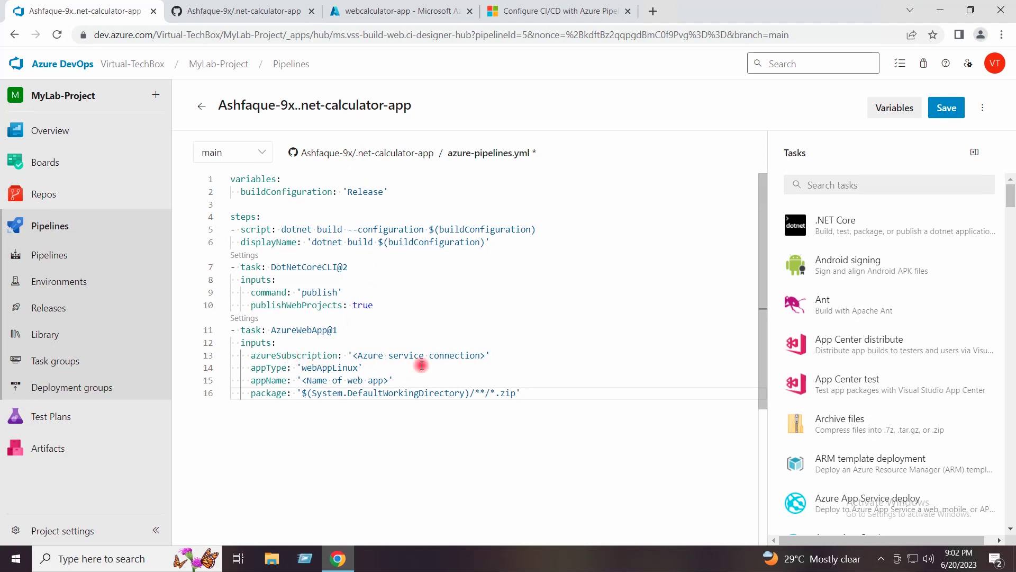
- Replace the azureSubscription placeholder in the AzureWebApp@1 task with Towards-AzurePortal
drag(486, 357, 353, 352)
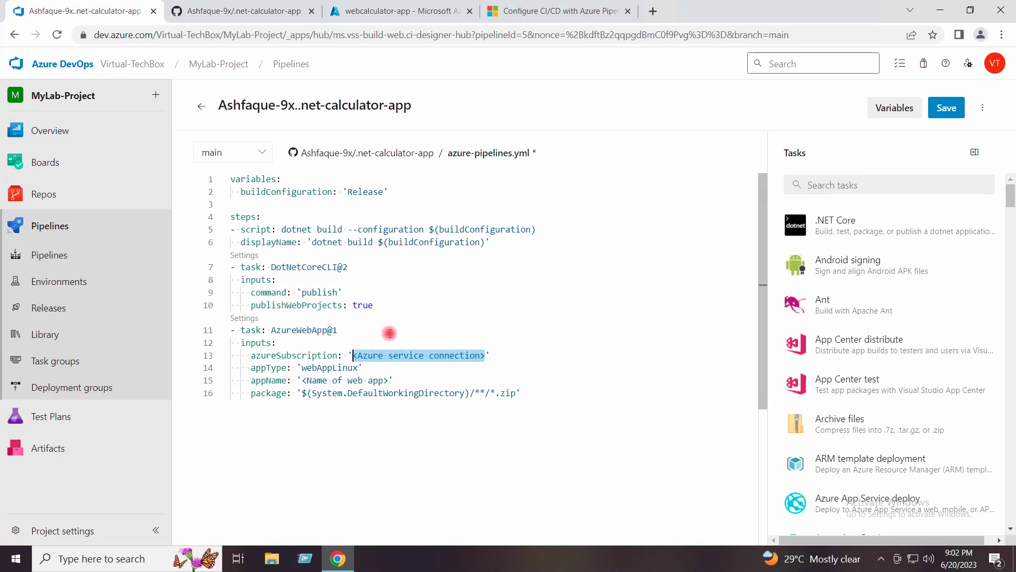
text(Towards-)
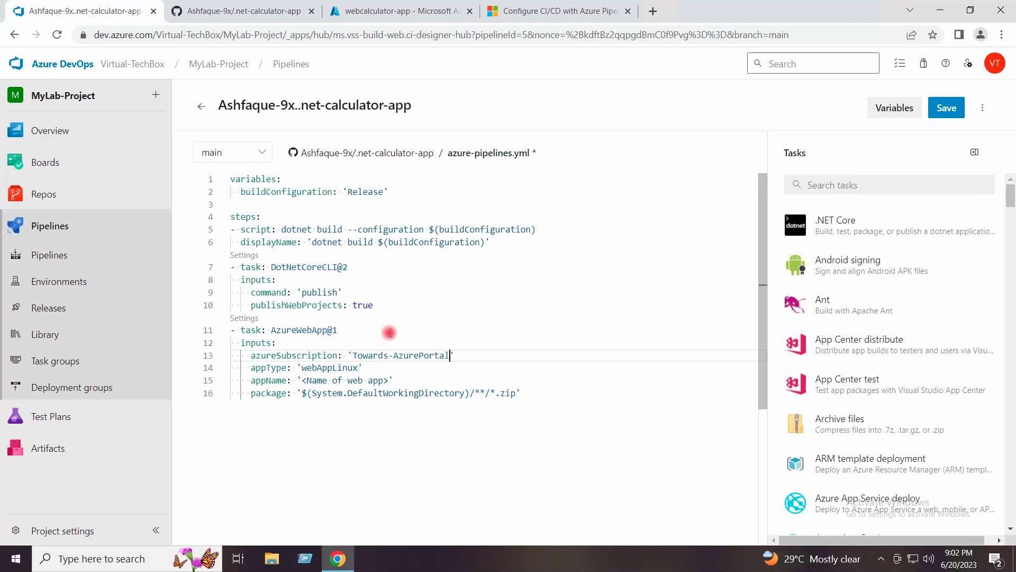
click(400, 448)
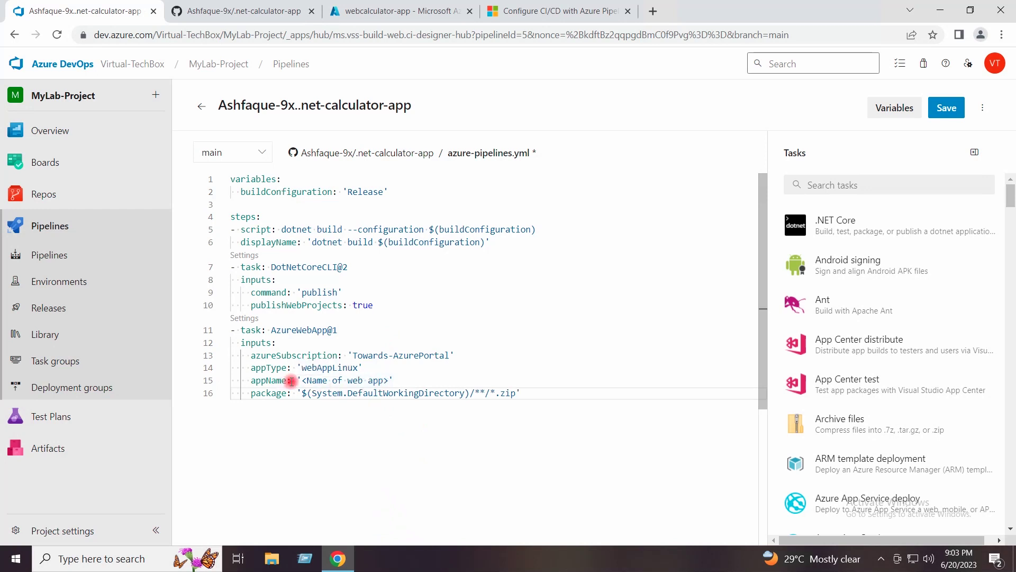
- Copy the web app's name from its Azure portal overview and set the task's appName to webcalculator-app
click(348, 14)
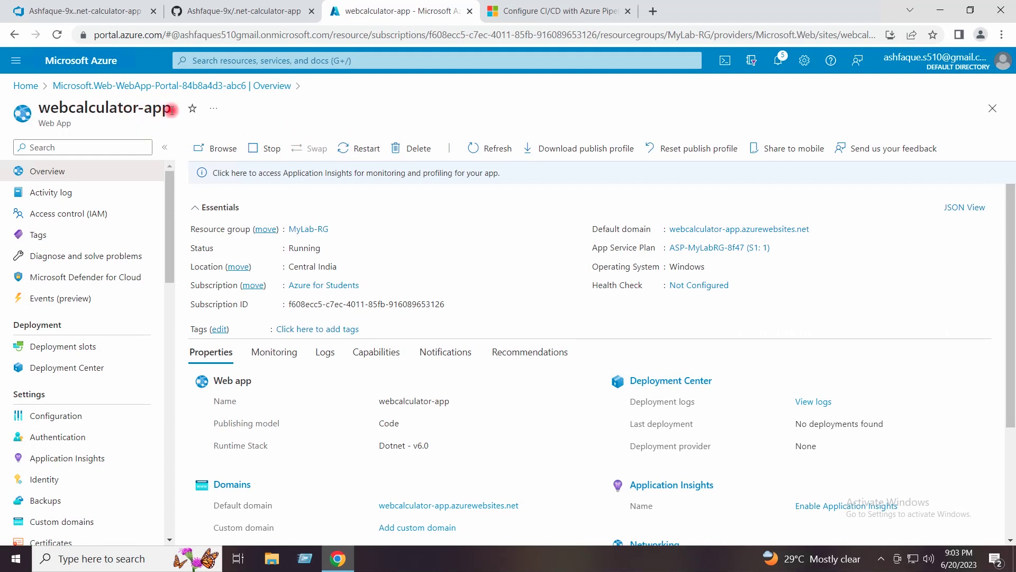
drag(171, 110, 36, 109)
key(ctrl+c)
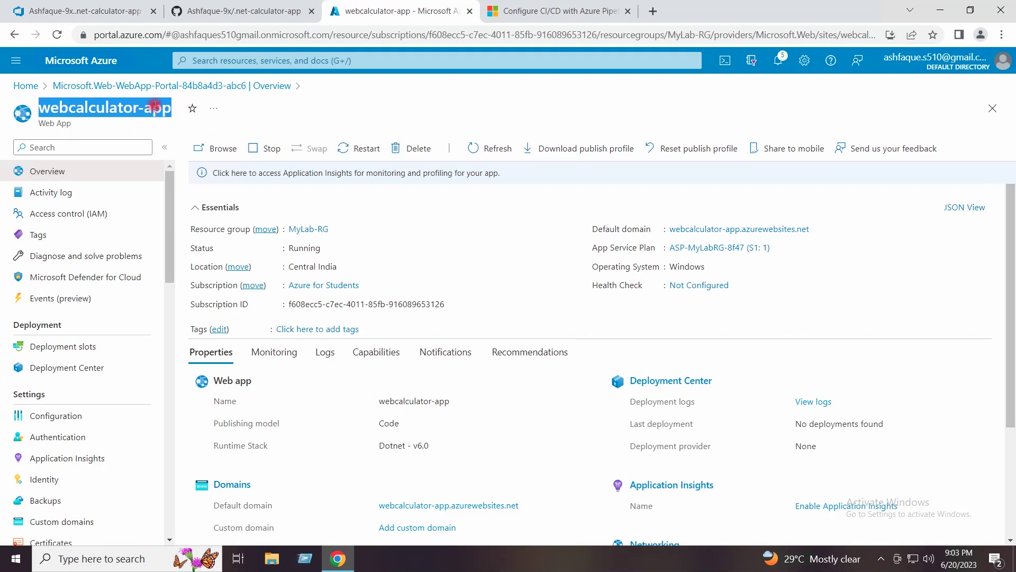
click(164, 110)
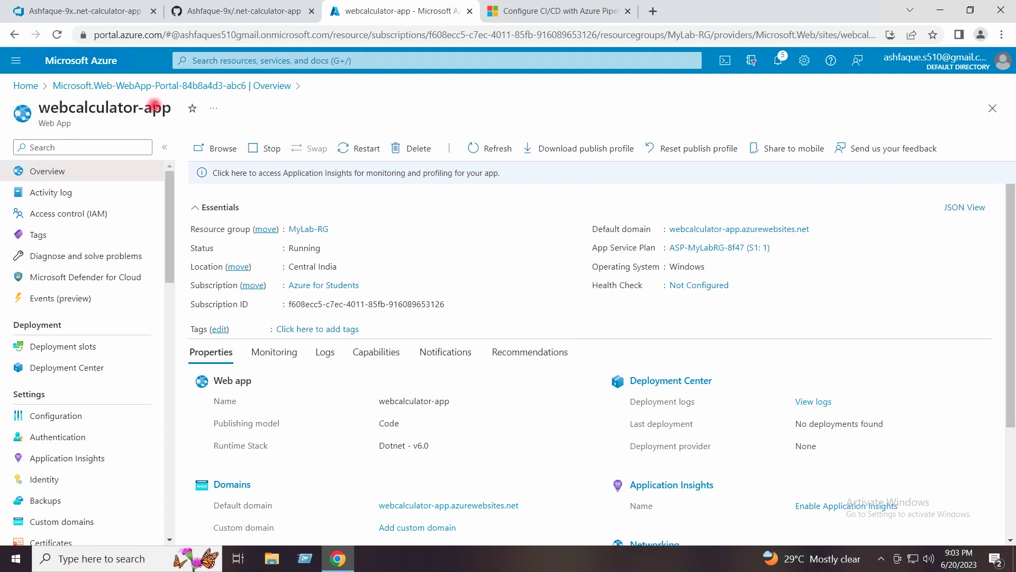
click(103, 15)
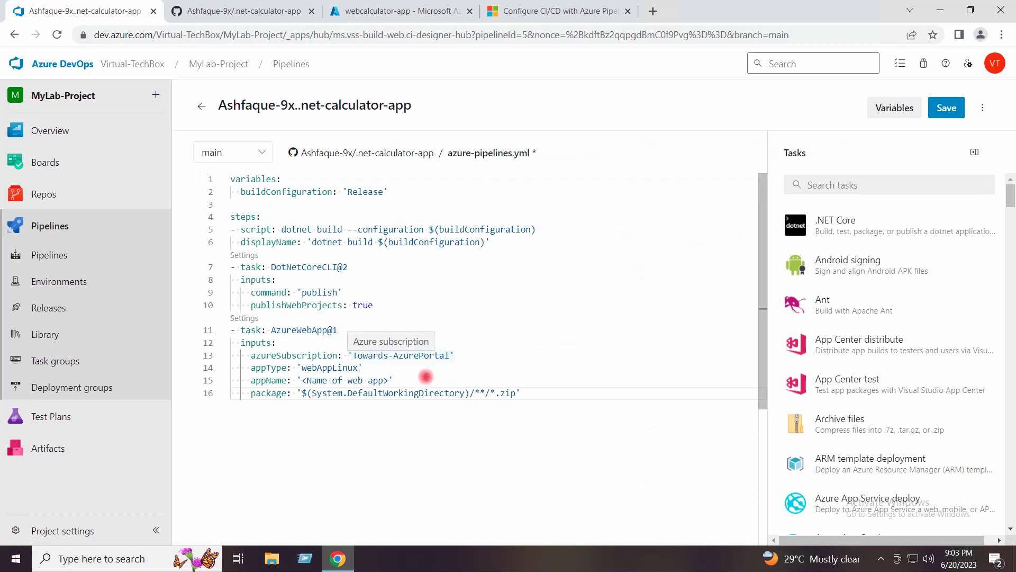
drag(391, 380, 306, 380)
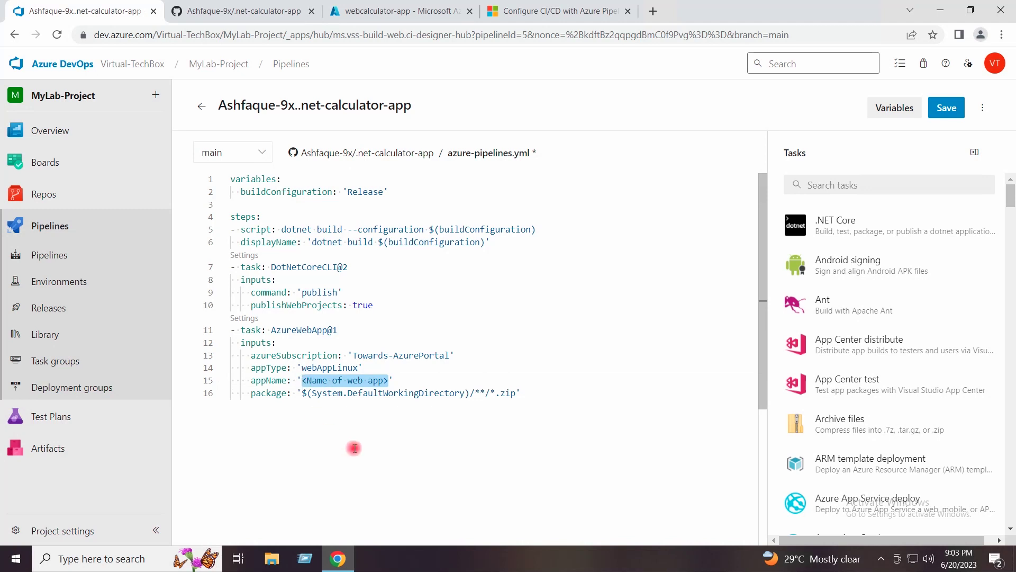
key(ctrl+v)
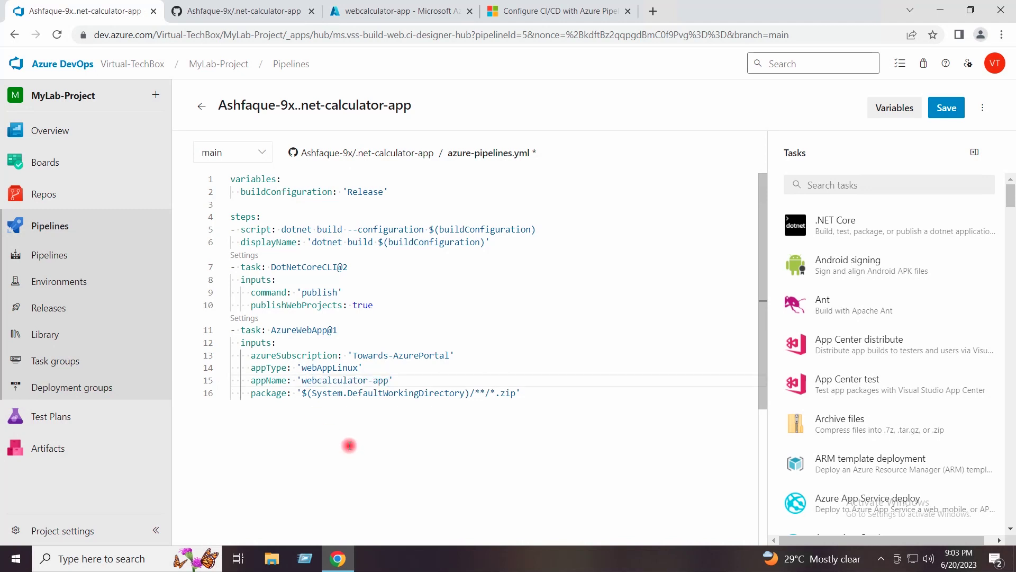
- Commit the edited azure-pipelines.yml directly to the main branch and check the refreshed .net-calculator-app repository on GitHub for the file
click(942, 109)
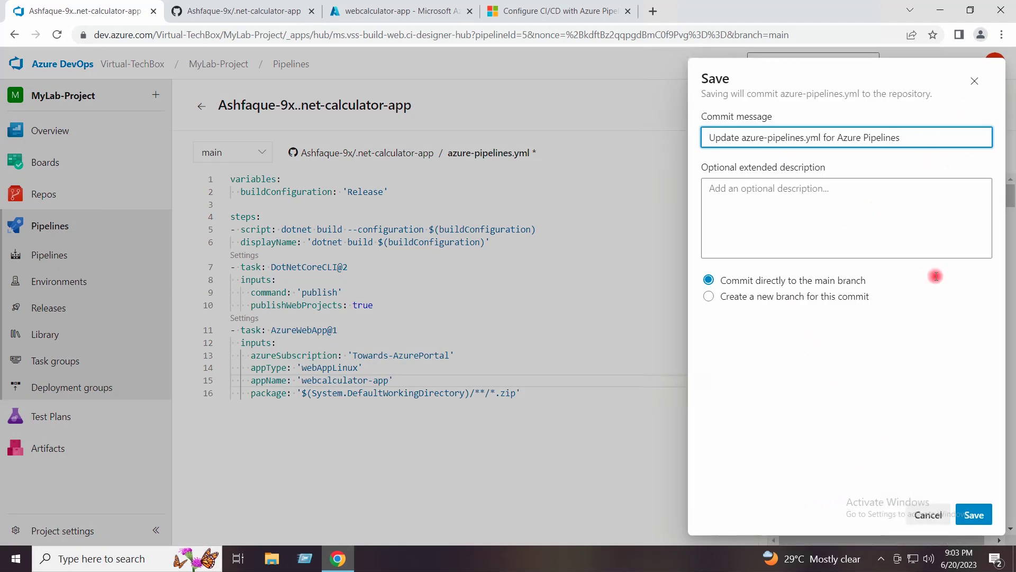
click(973, 520)
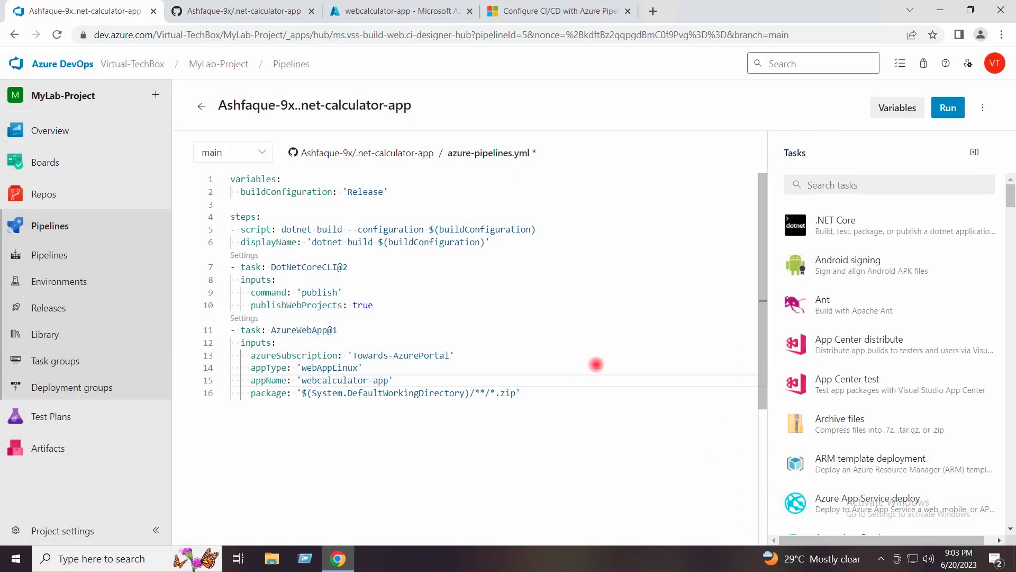
click(215, 10)
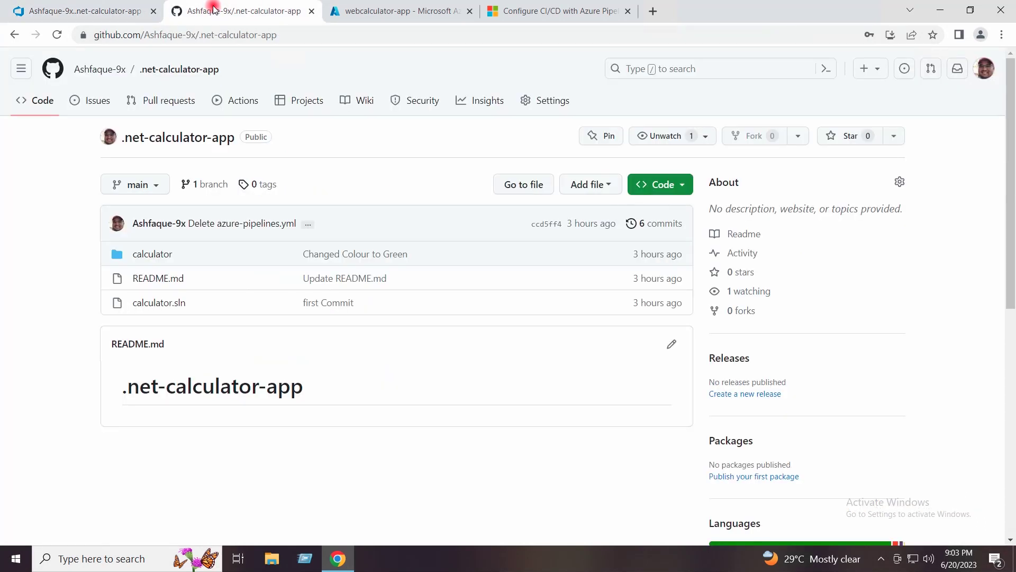
click(55, 35)
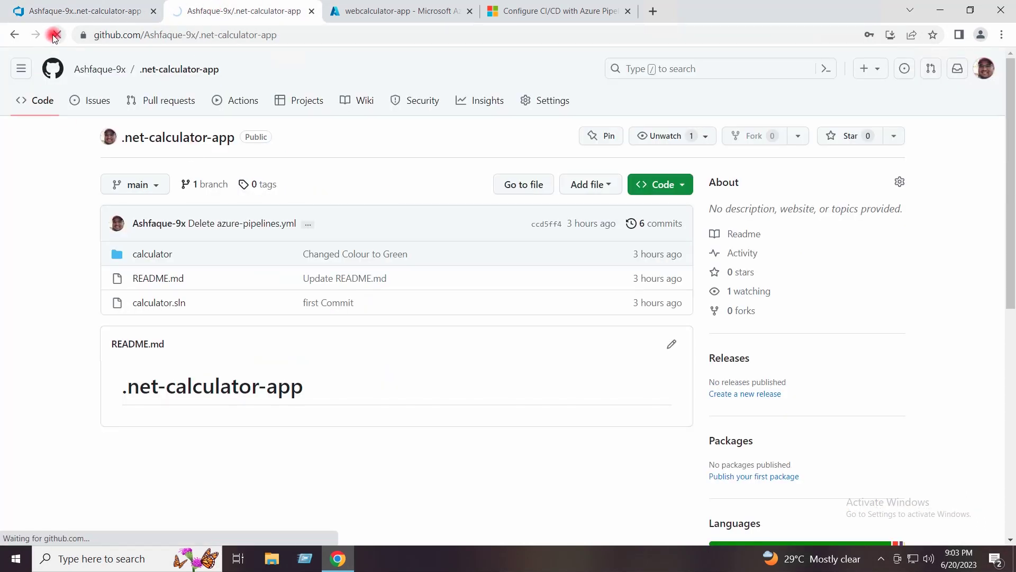
click(49, 37)
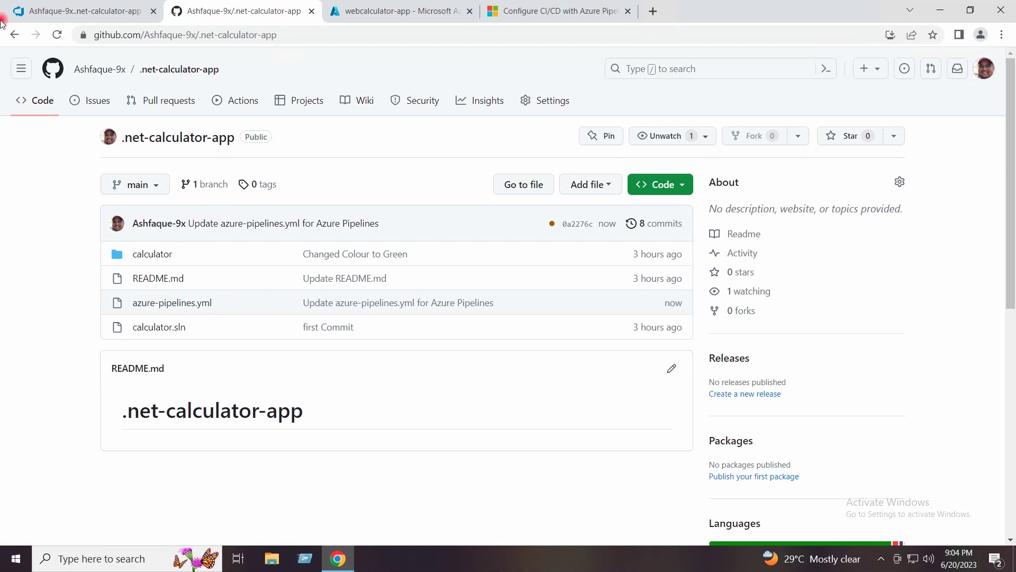
- Return to the pipeline in Azure DevOps and run it on the main branch with the default options
click(44, 9)
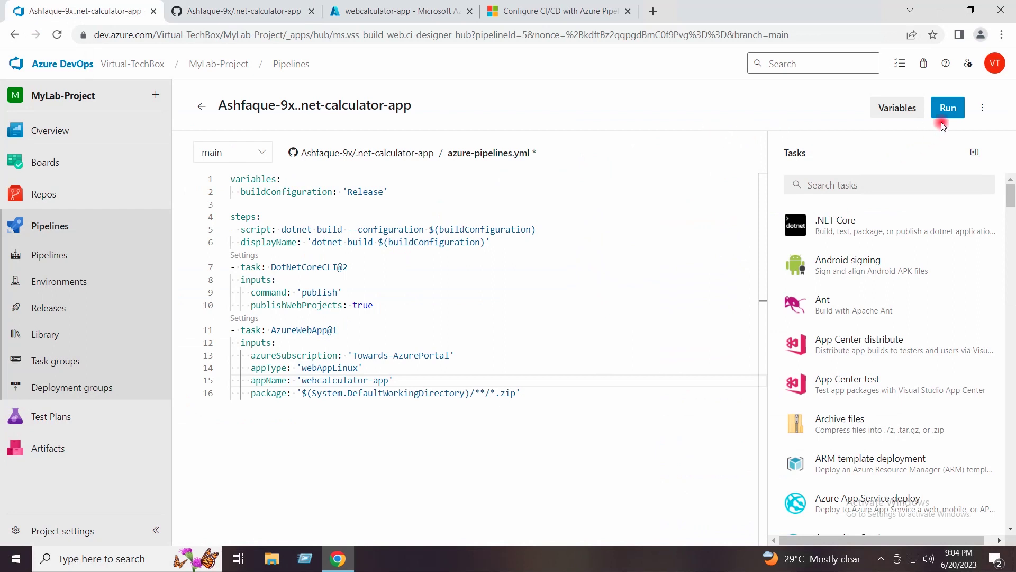
click(948, 110)
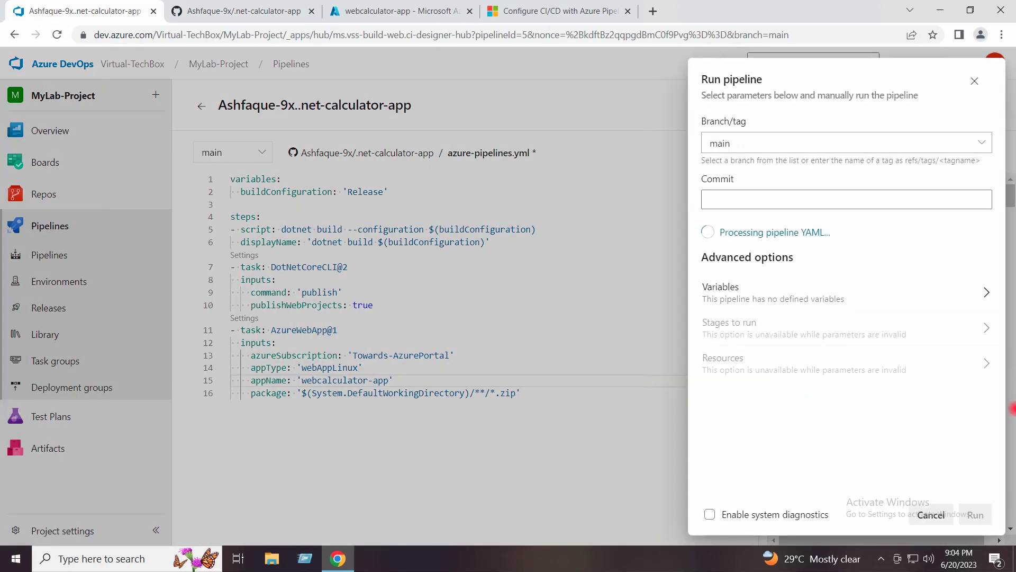
click(911, 393)
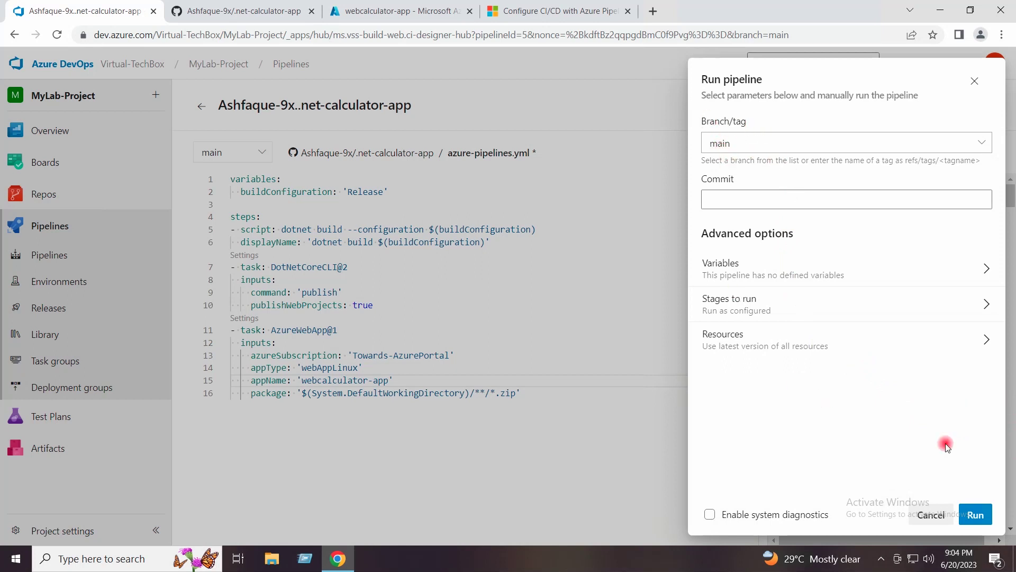
click(976, 514)
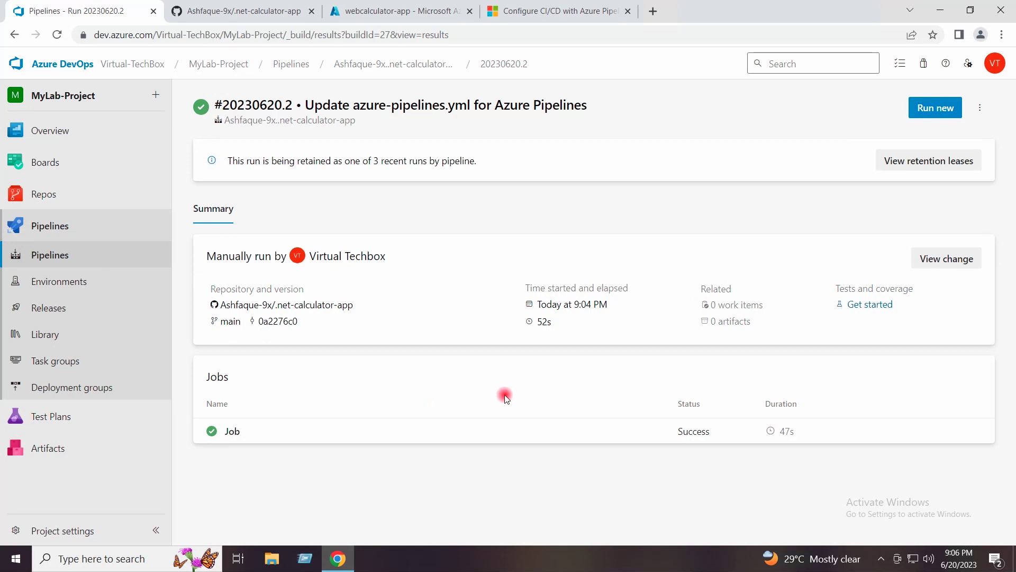
- Open the run's job and examine the logs of the dotnet build Release, Checkout, DotNetCoreCLI and AzureWebApp tasks
click(235, 432)
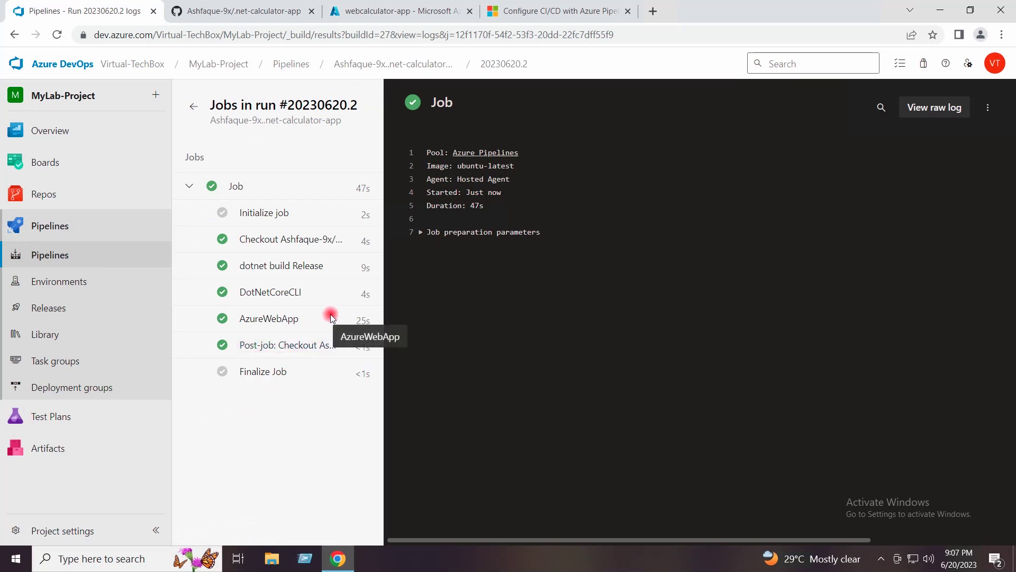
click(263, 267)
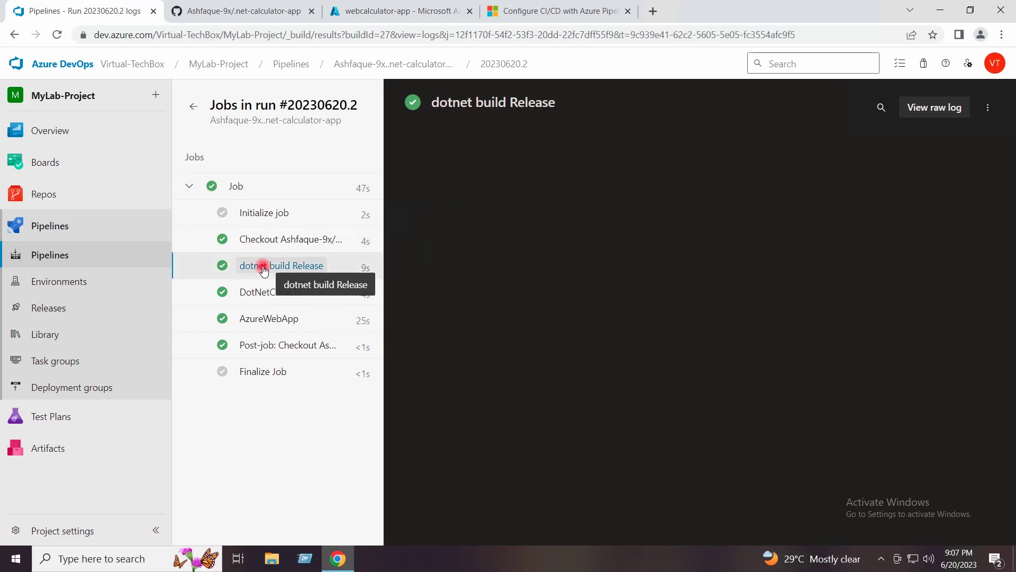
click(256, 238)
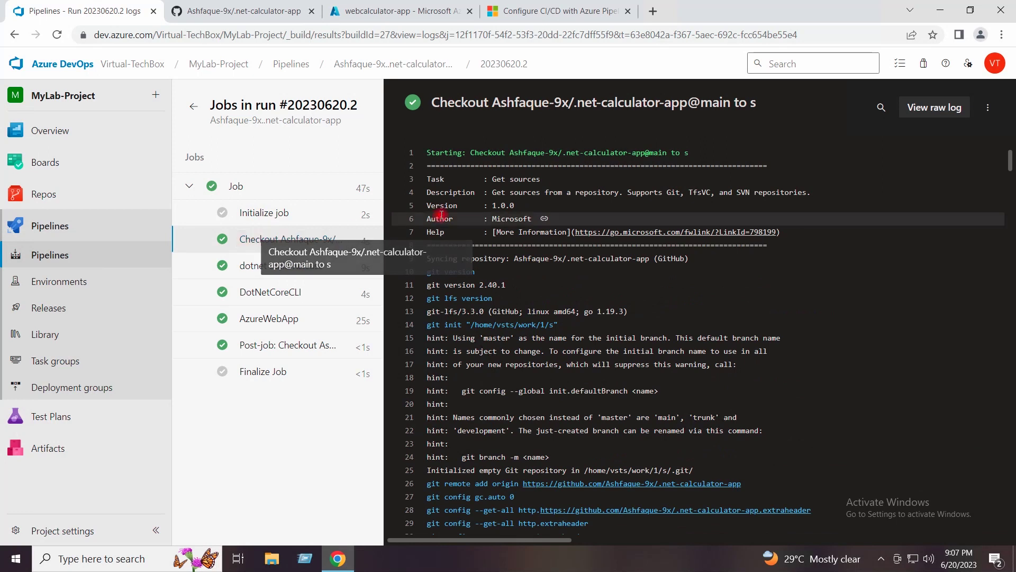
click(413, 216)
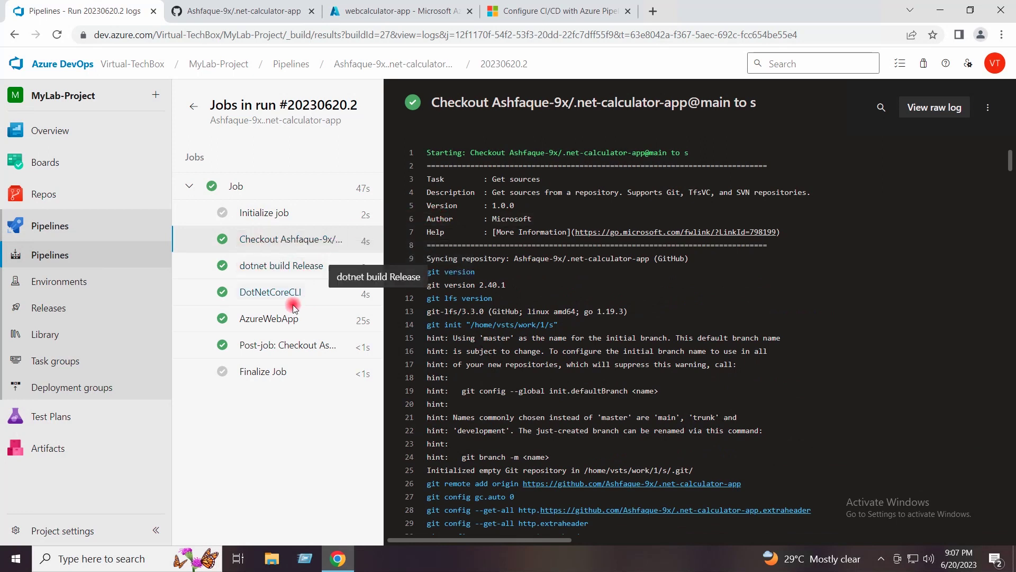
click(270, 295)
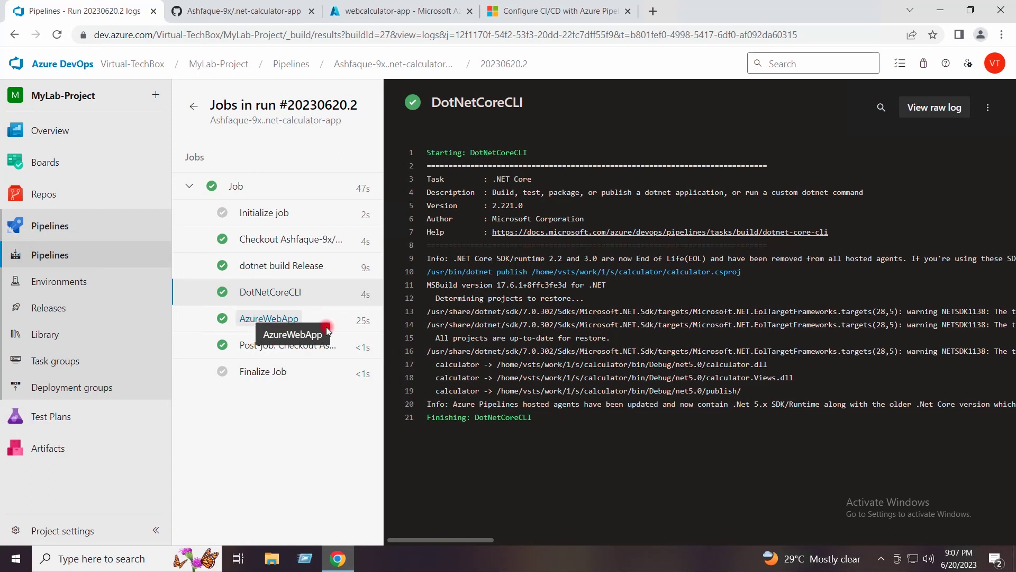
click(244, 319)
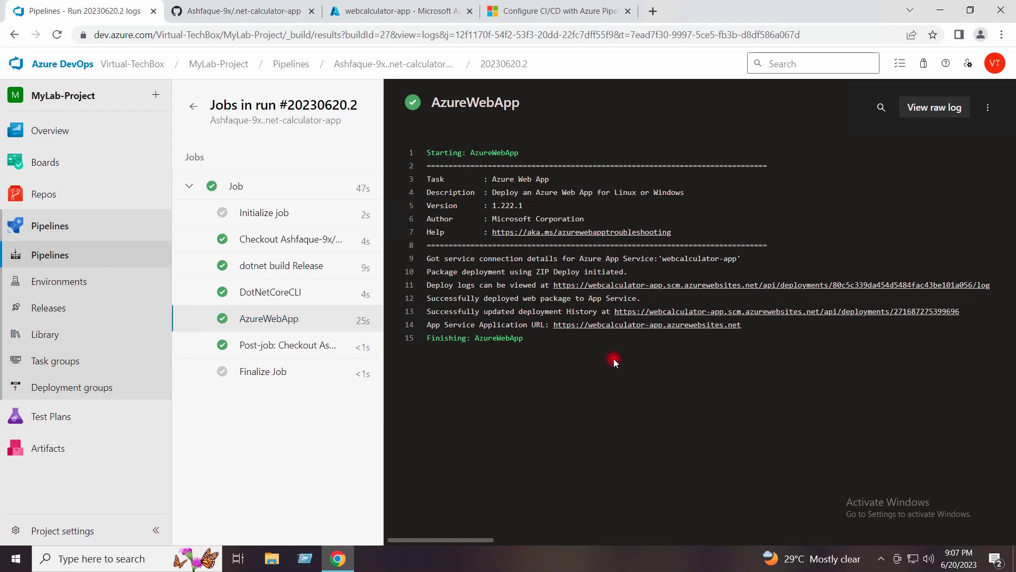
click(752, 325)
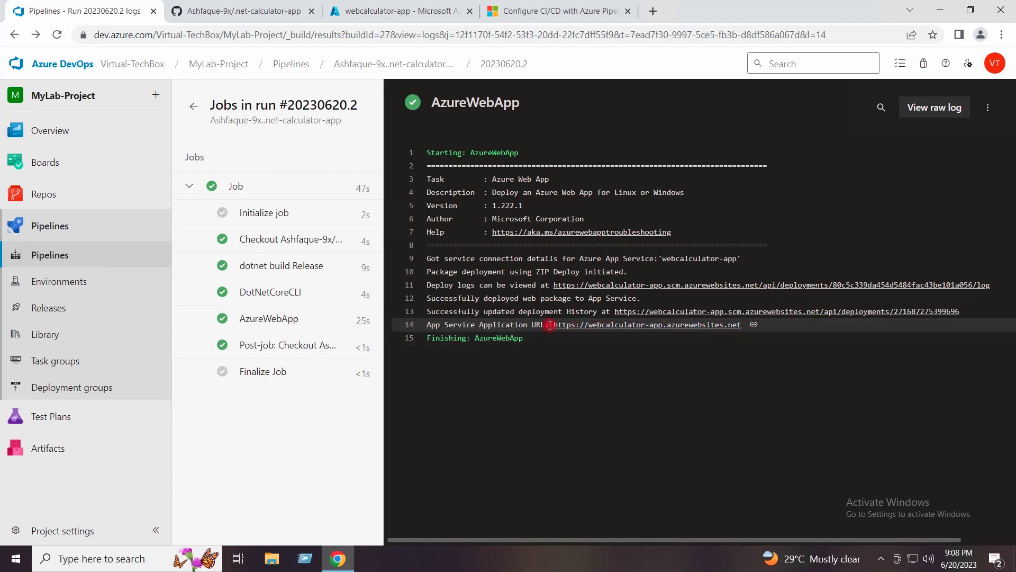
drag(555, 326, 740, 329)
key(ctrl+c)
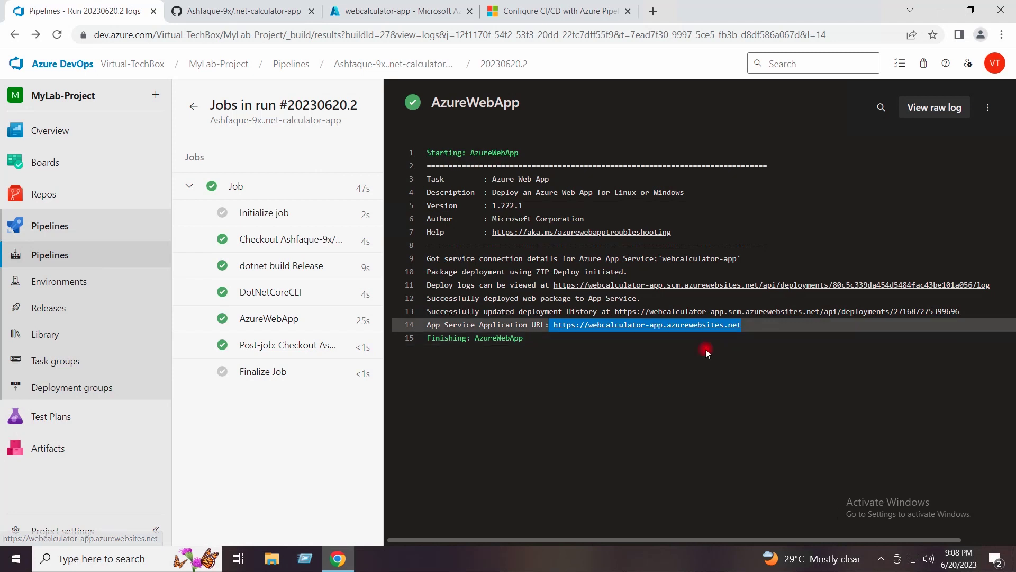
click(654, 11)
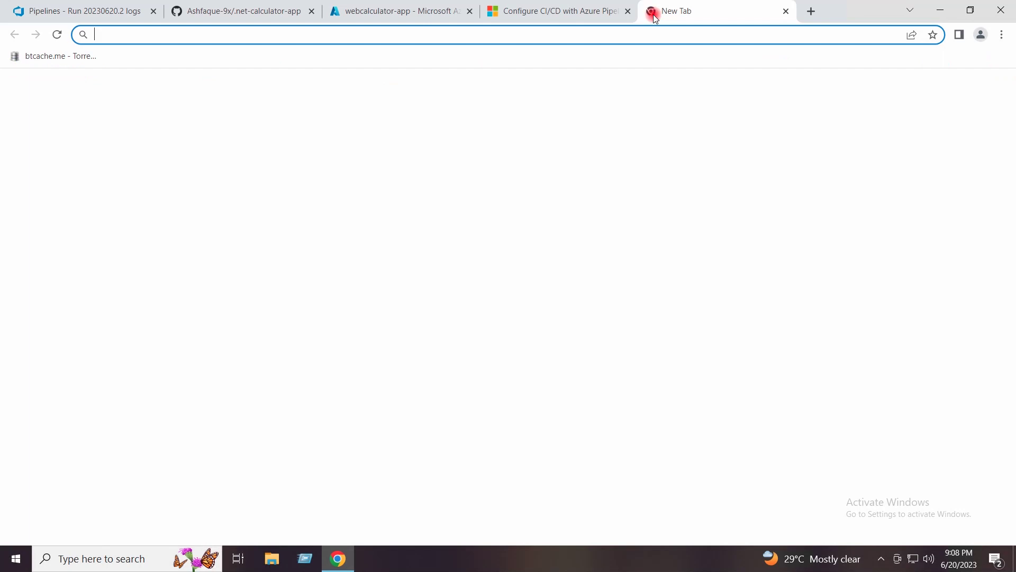
key(ctrl+v)
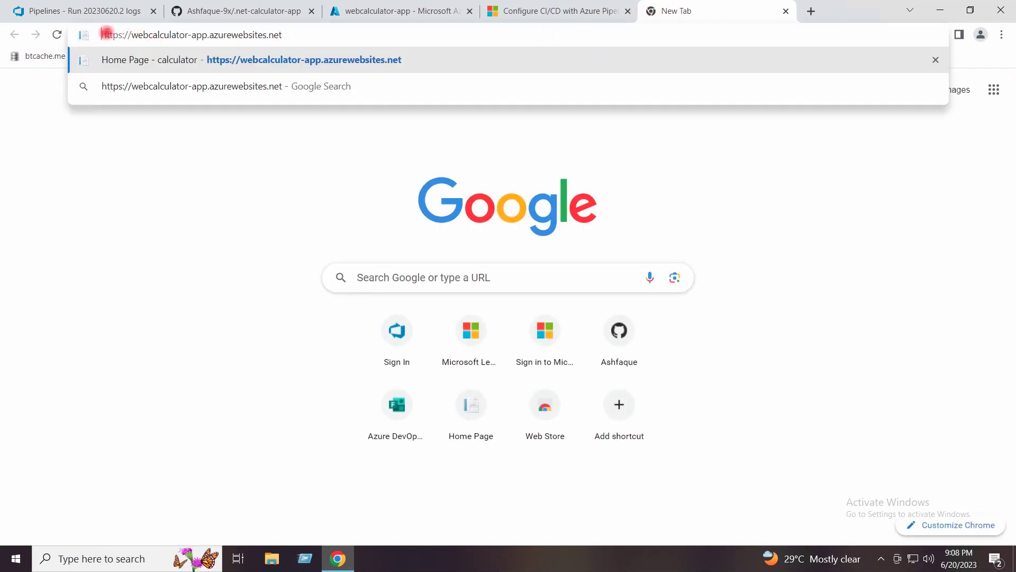
key(Return)
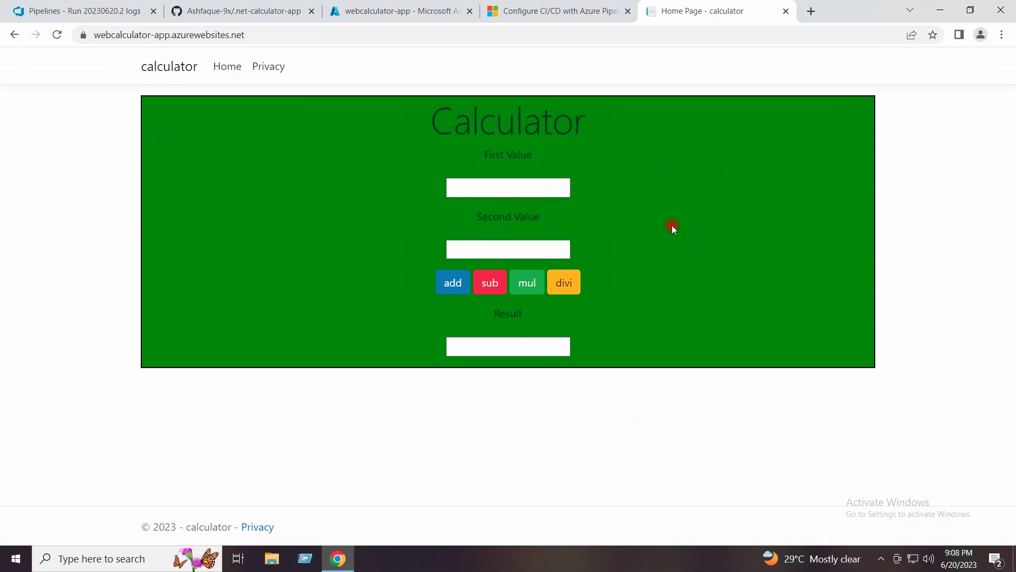
click(492, 189)
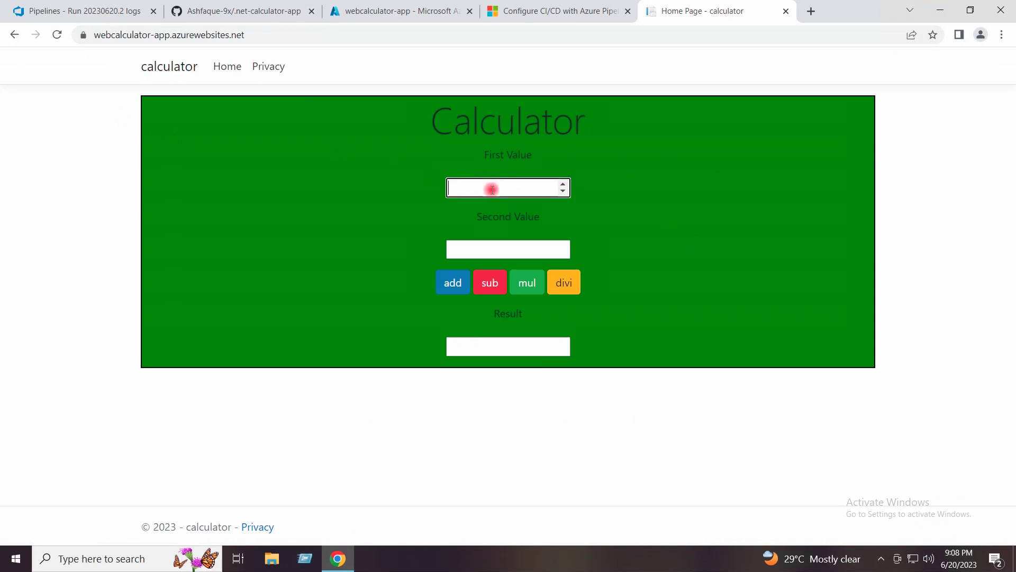
text(3)
click(475, 250)
text(4)
click(456, 288)
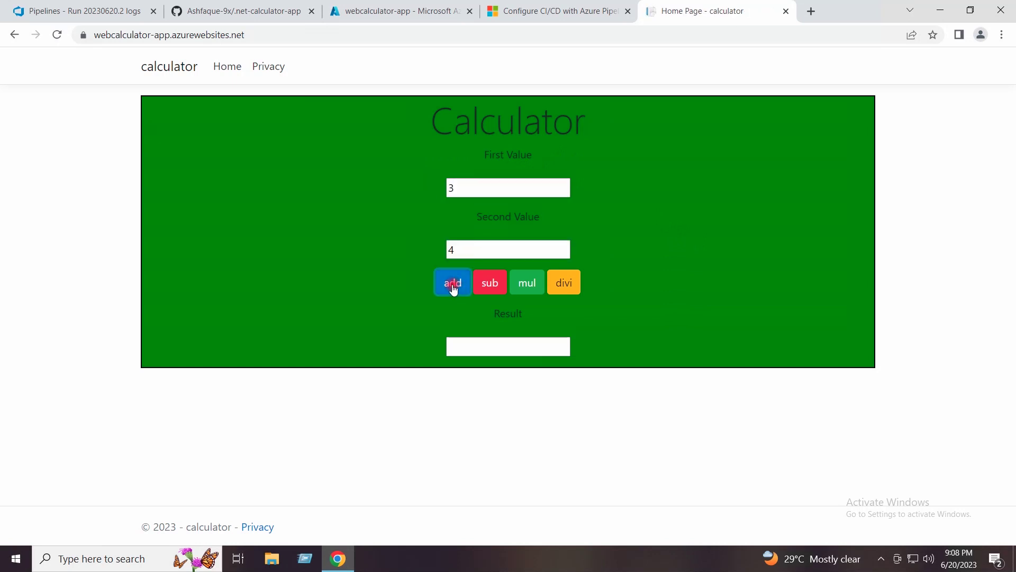
- Replace the calculator's first value with 15 and the second with 3, and subtract them
drag(460, 186, 445, 186)
text(15)
drag(466, 249, 440, 248)
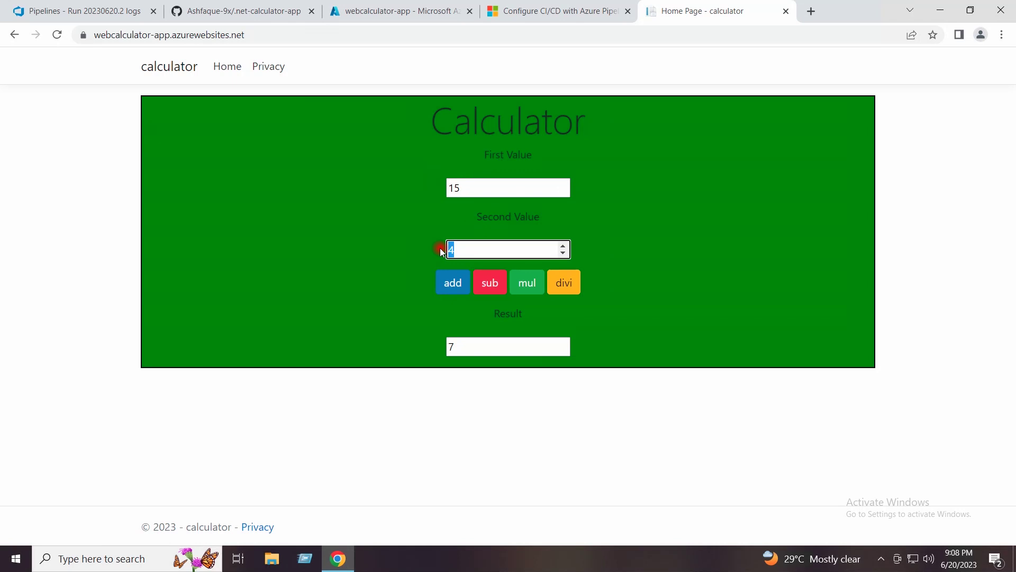
text(3)
click(489, 284)
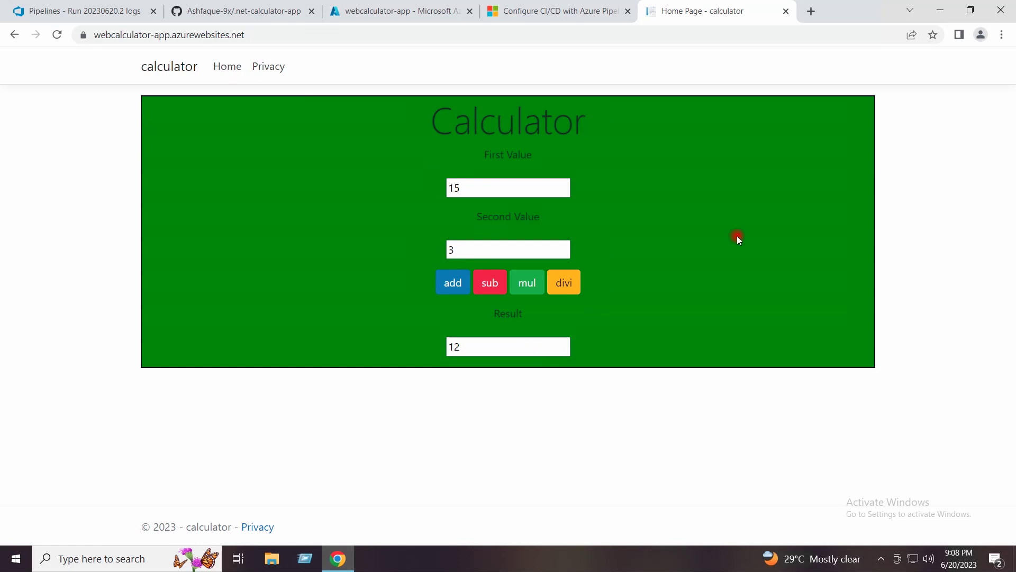
click(946, 9)
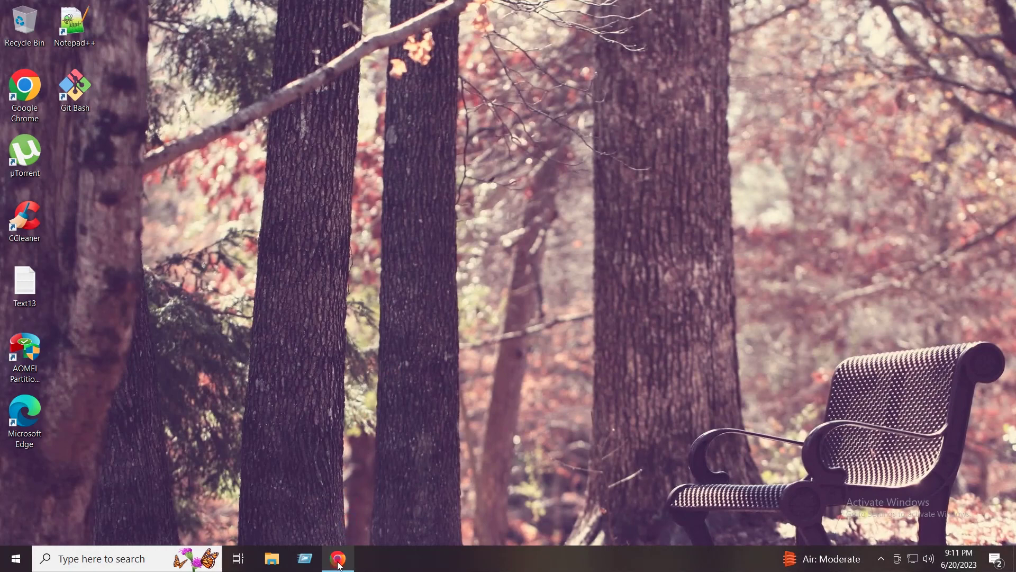
mouse_move(340, 566)
click(330, 512)
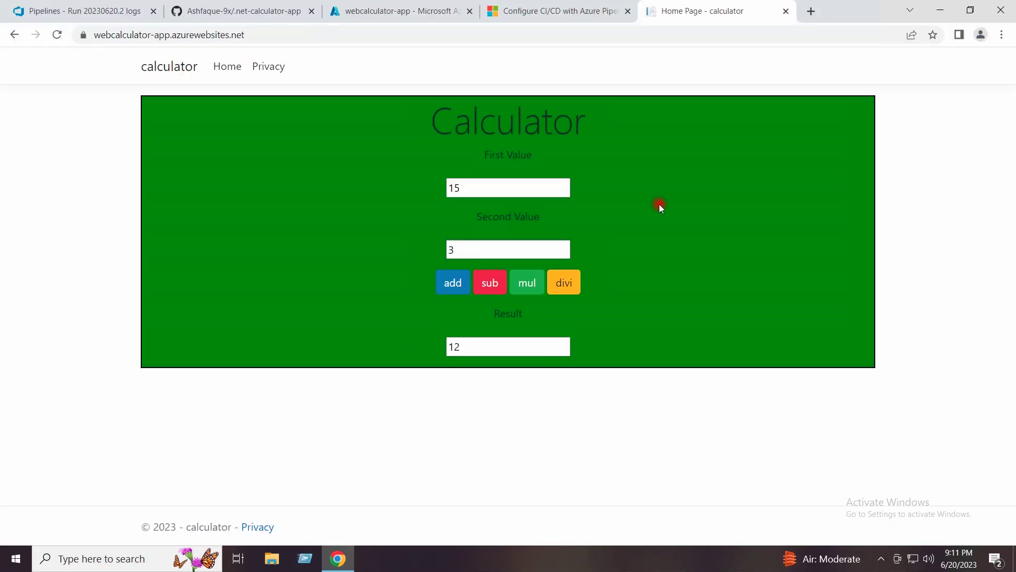
- Return to the project's pipelines in Azure DevOps, open the .net-calculator-app pipeline for editing and bring up its trigger settings
click(90, 11)
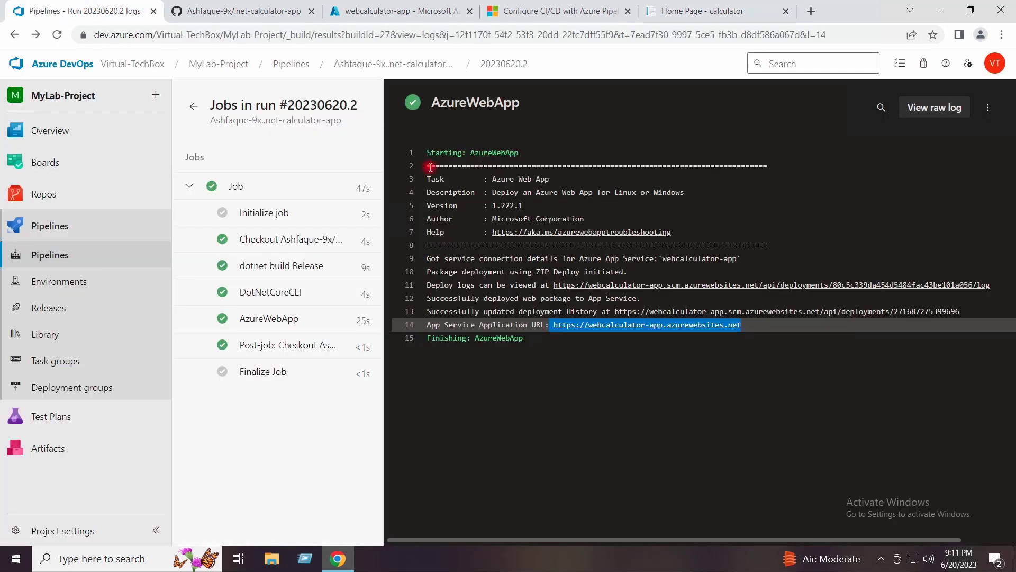
click(43, 257)
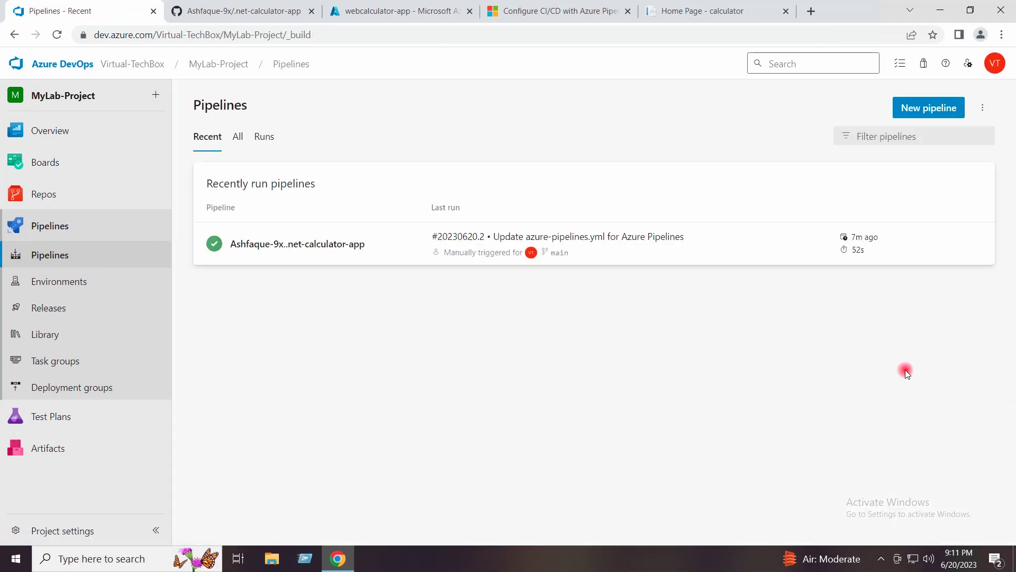
click(976, 244)
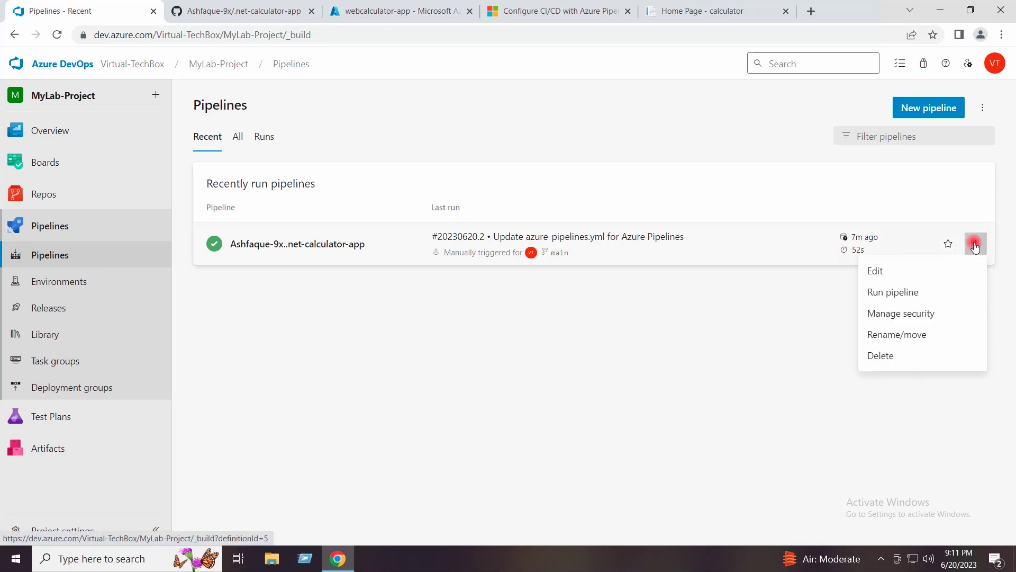
click(907, 269)
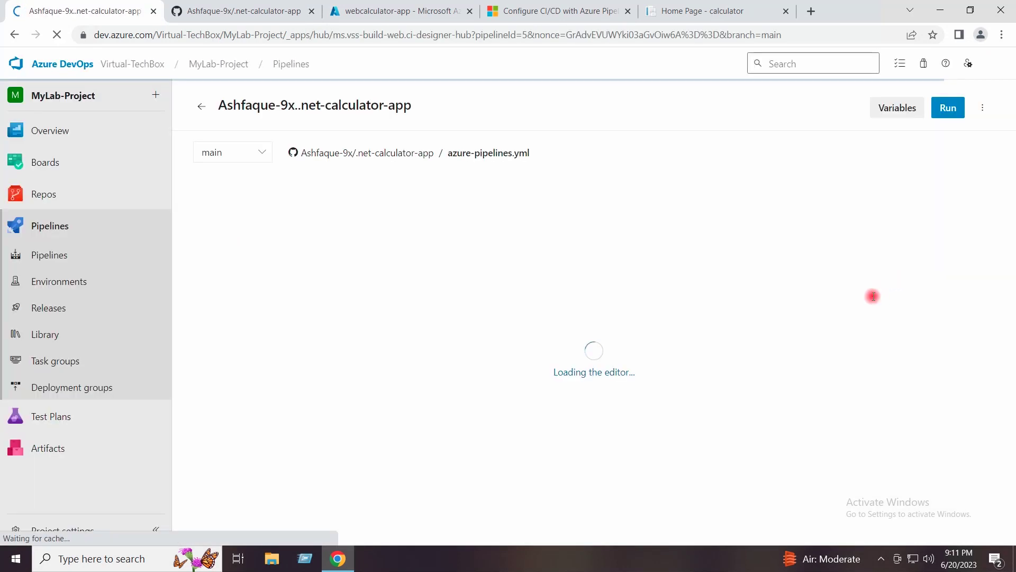
click(984, 109)
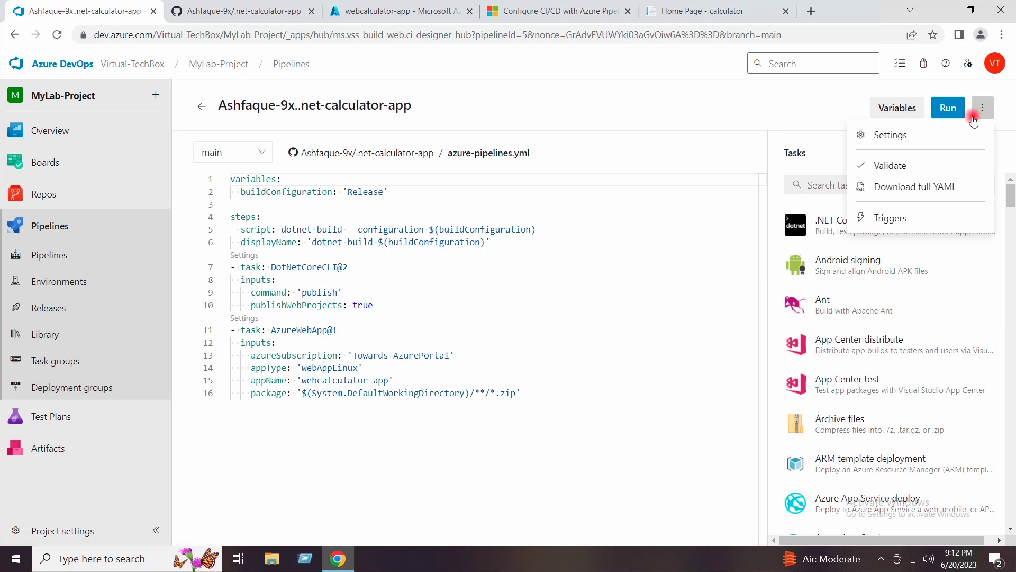
click(940, 221)
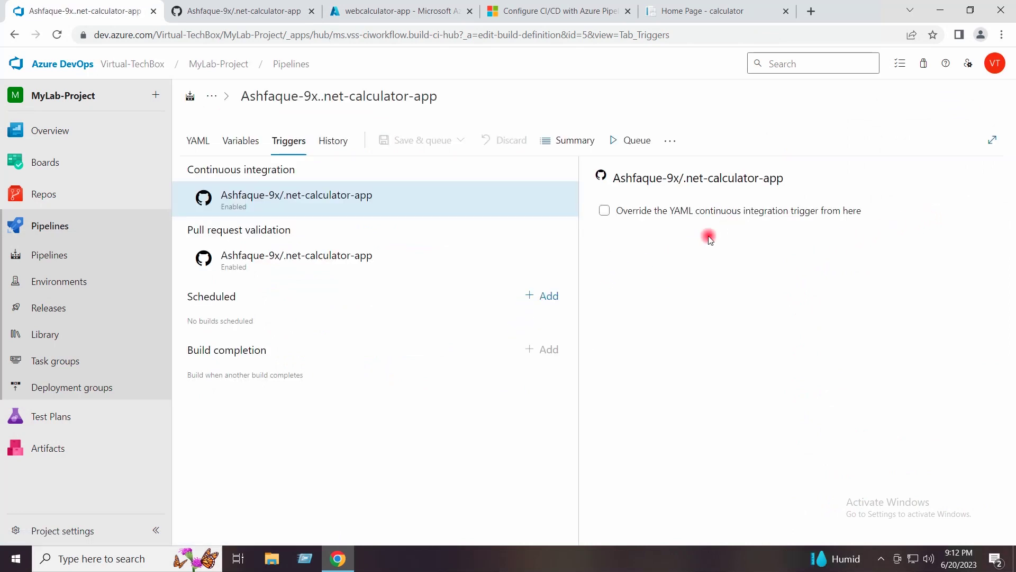
- Override the YAML continuous integration trigger with CI enabled for the main branch, checking the branch name in the GitHub repository
click(604, 211)
click(605, 211)
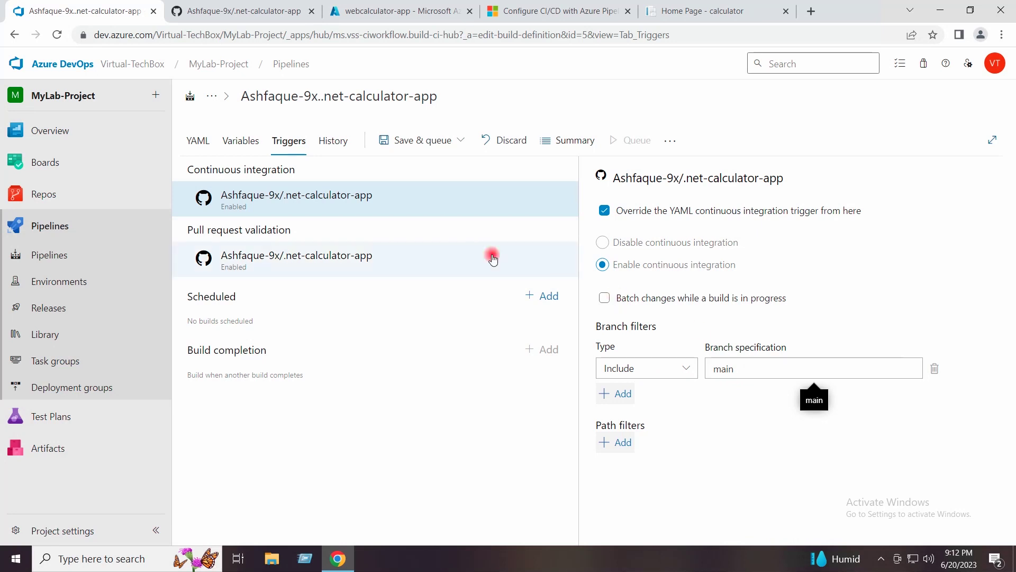
click(256, 6)
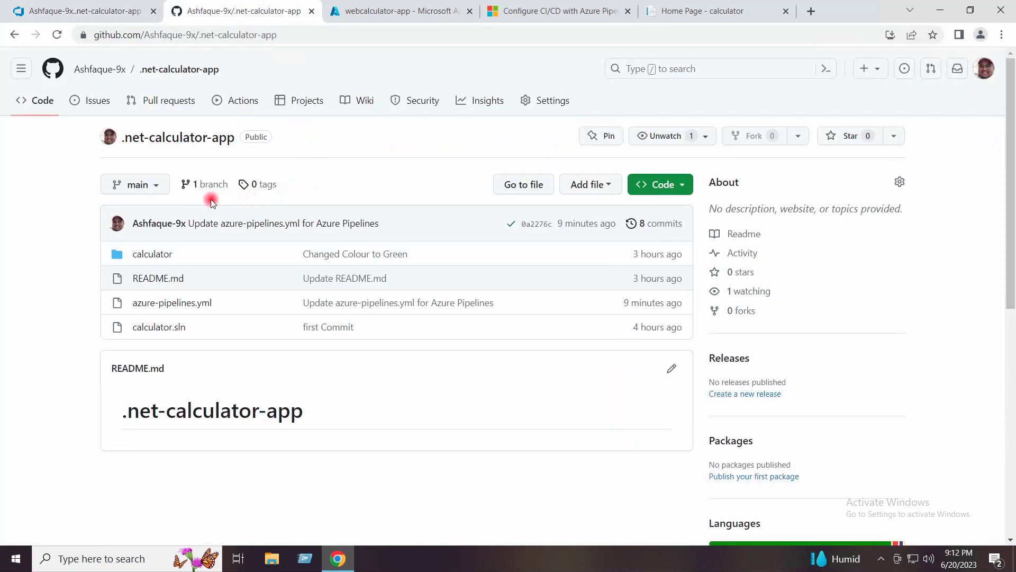
click(97, 5)
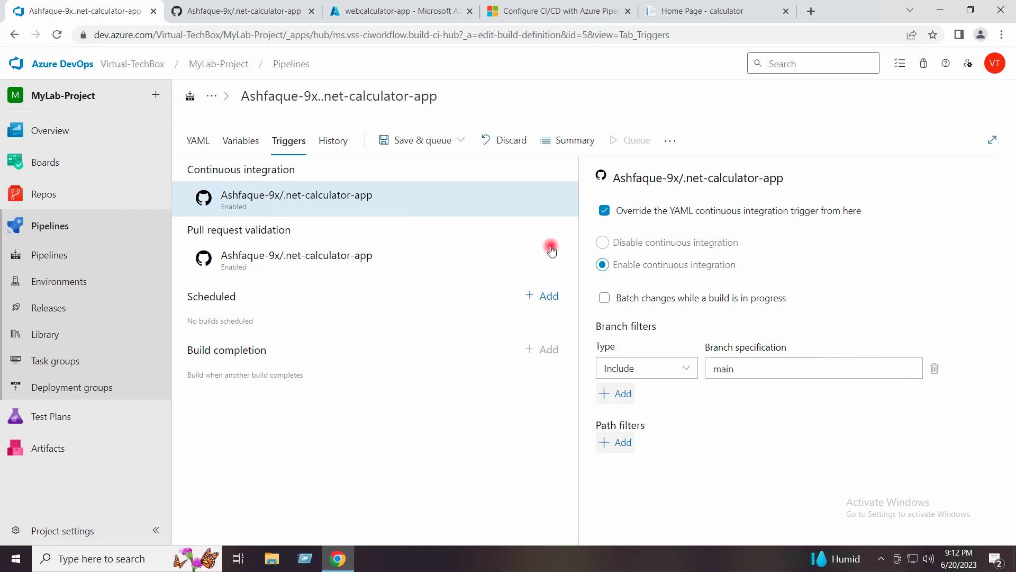
- Save the pipeline's trigger settings without queuing a run or adding a comment, and return to the pipelines list
click(461, 141)
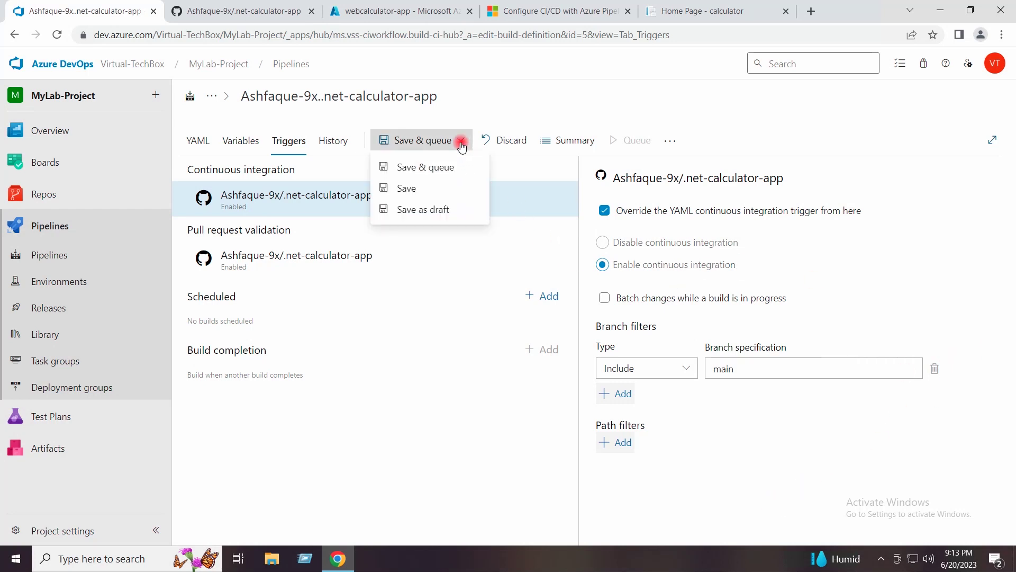
click(443, 191)
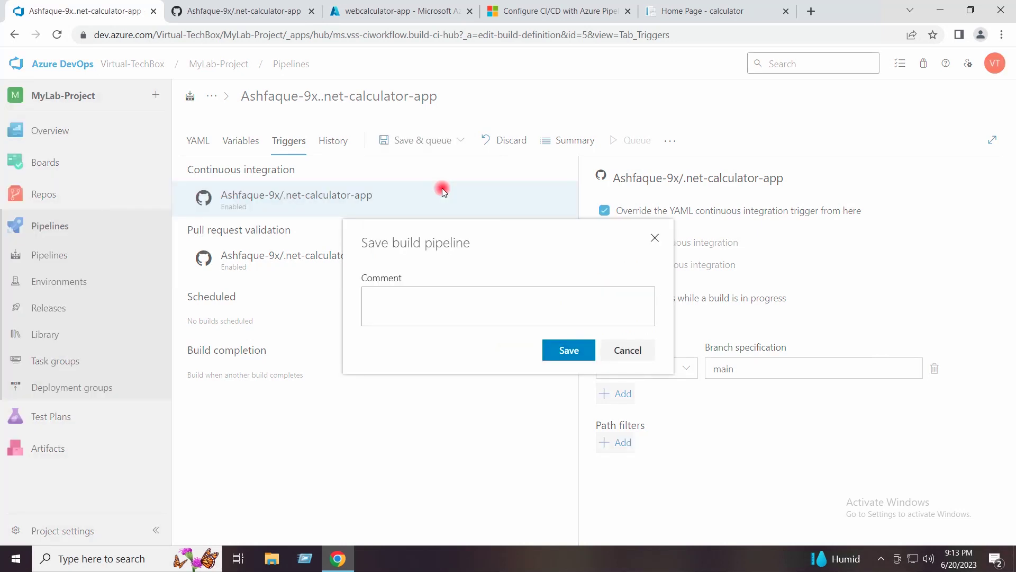
click(569, 351)
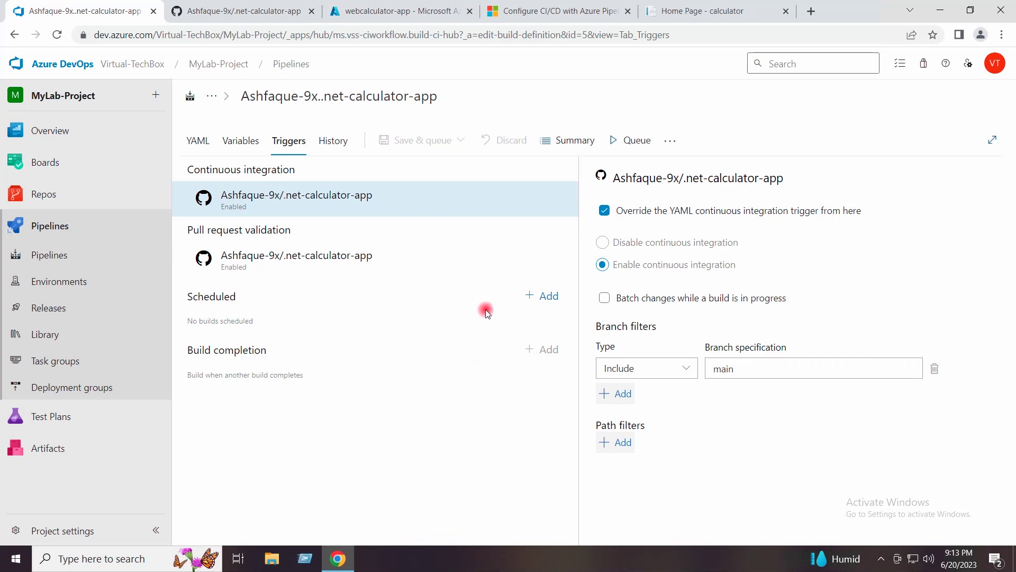
click(52, 255)
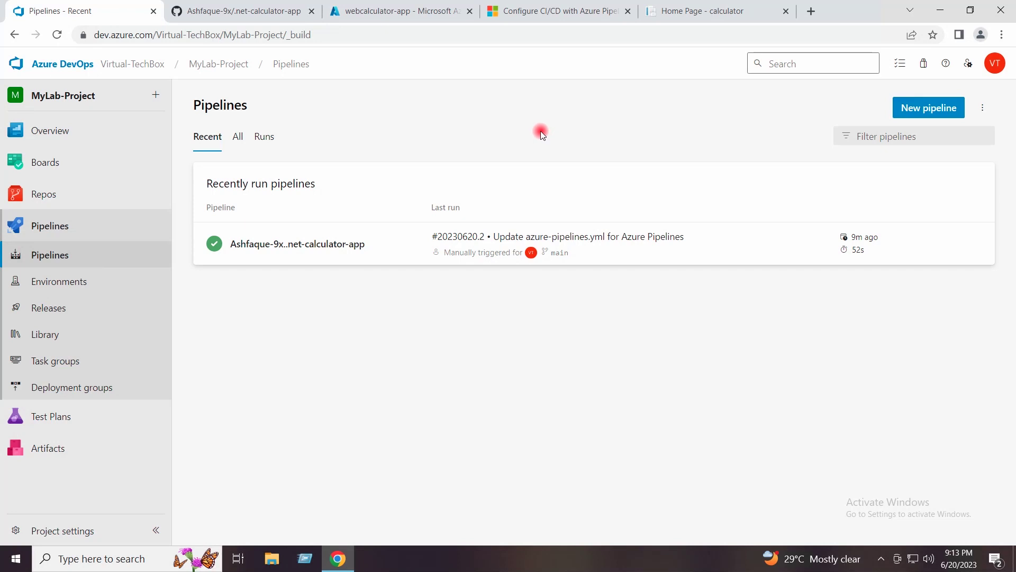
- Examine the background color of the deployed calculator page before changing its source
click(942, 12)
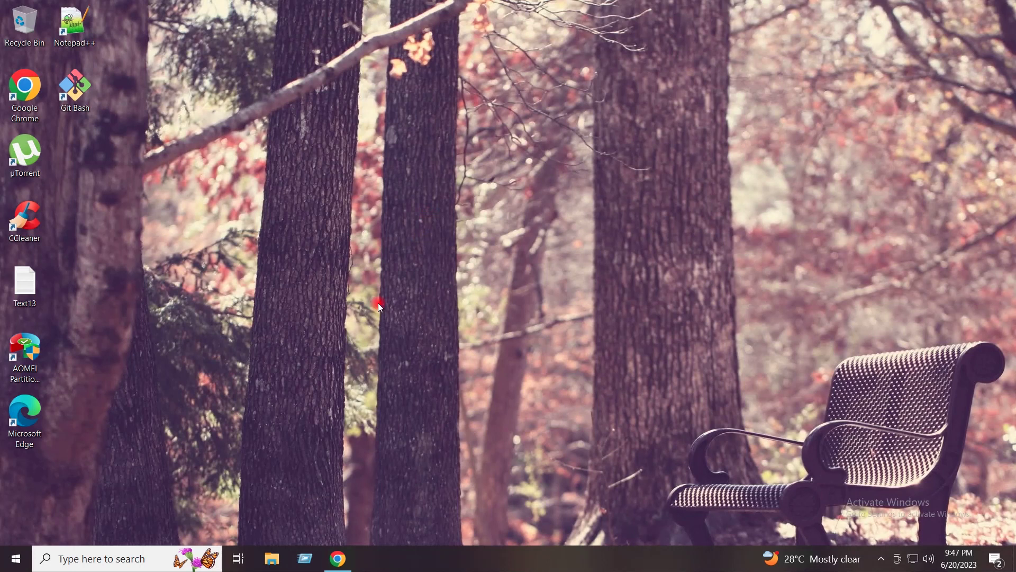
click(339, 559)
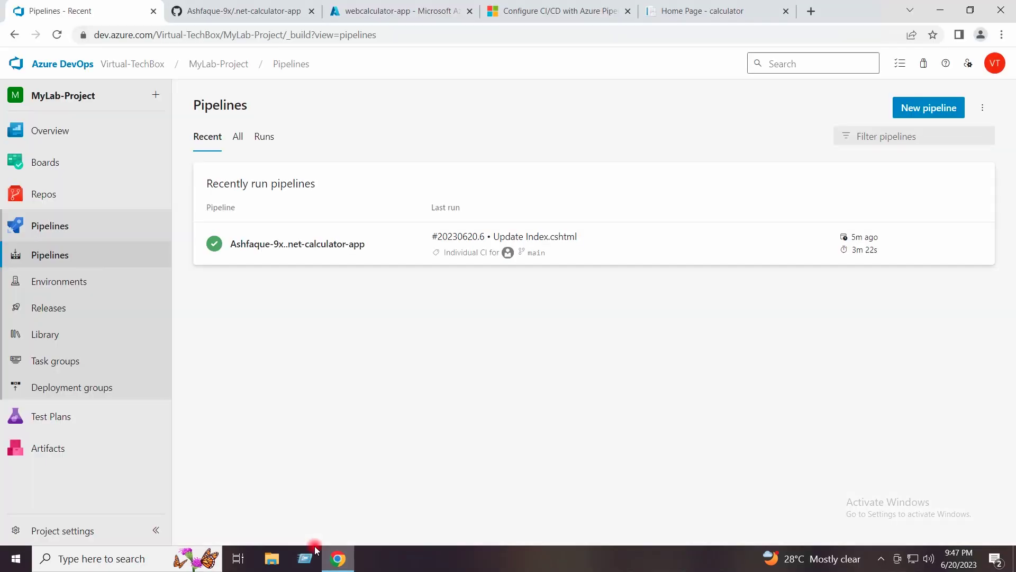
click(725, 7)
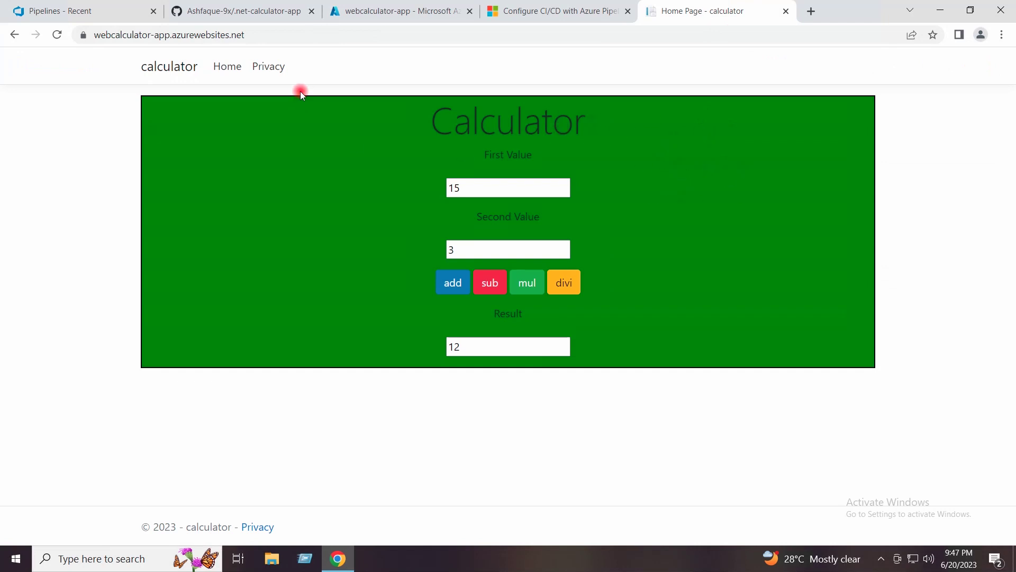
- Open Index.cshtml from calculator/Views/Home in the .net-calculator-app GitHub repository for editing
click(235, 6)
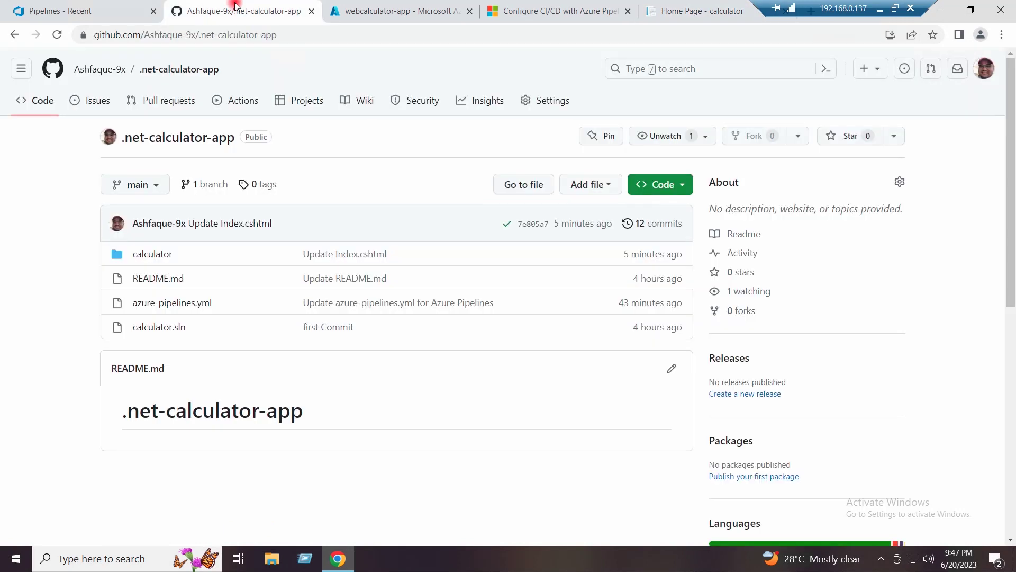
click(151, 257)
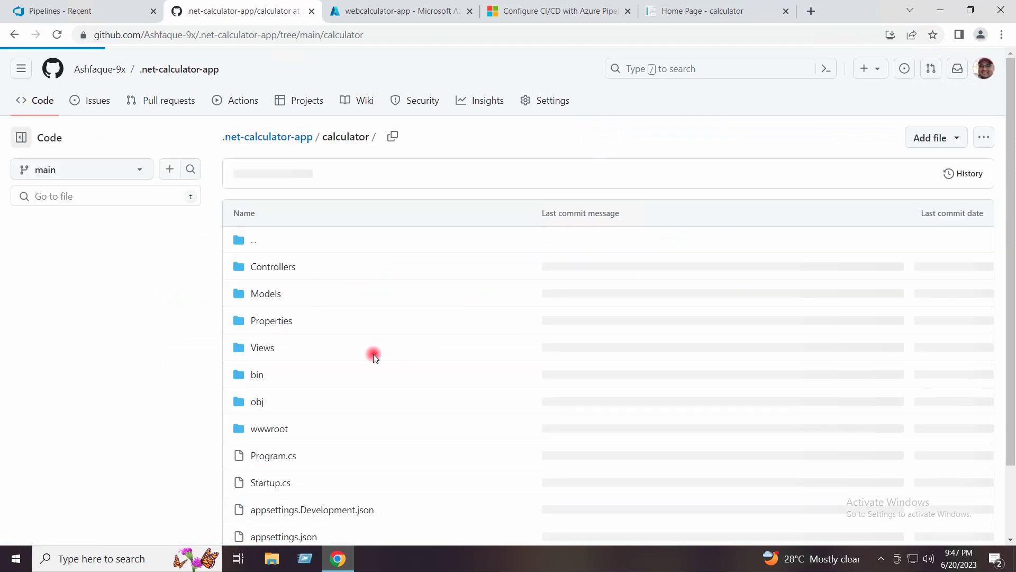
click(263, 348)
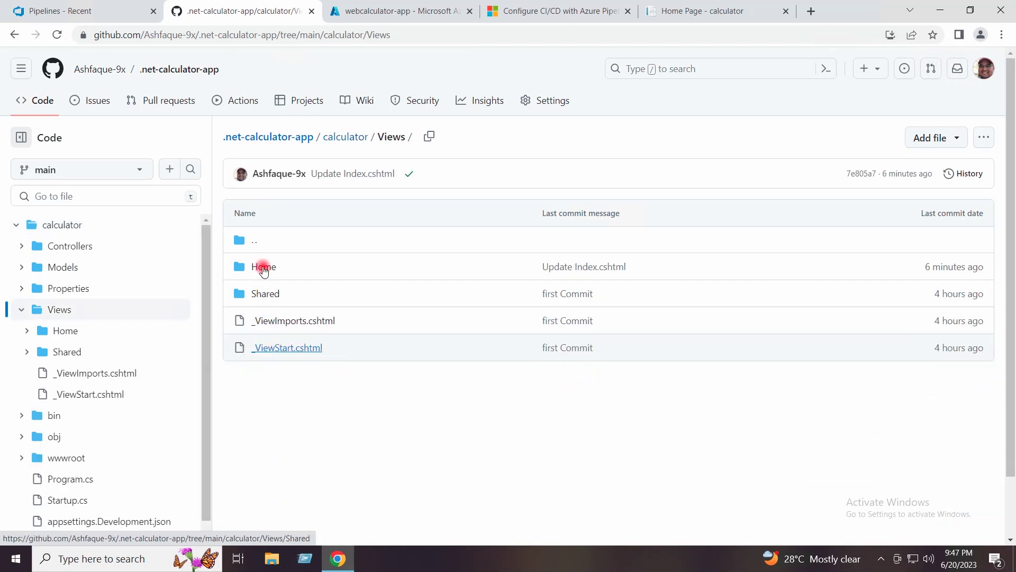
click(263, 267)
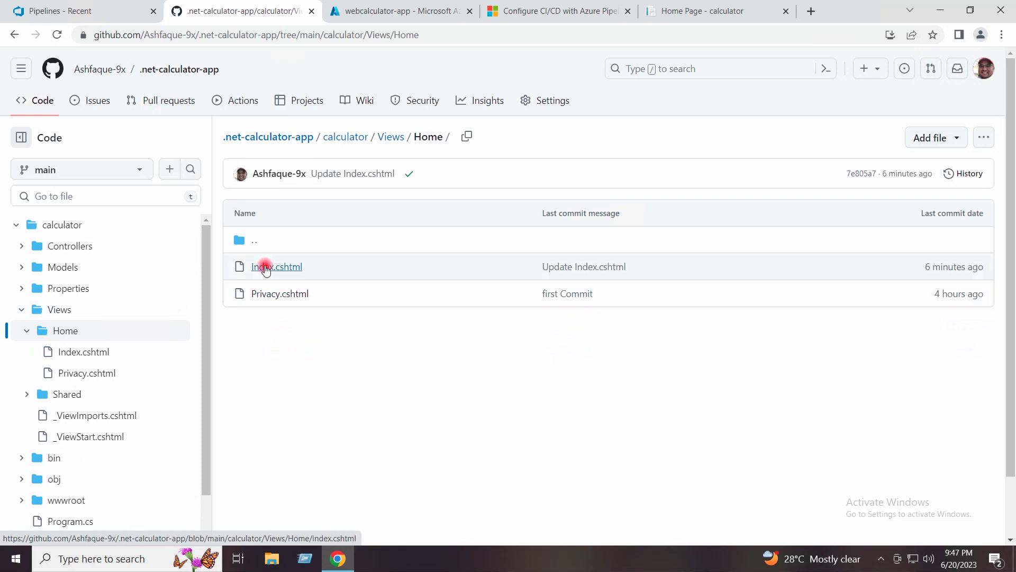
click(264, 267)
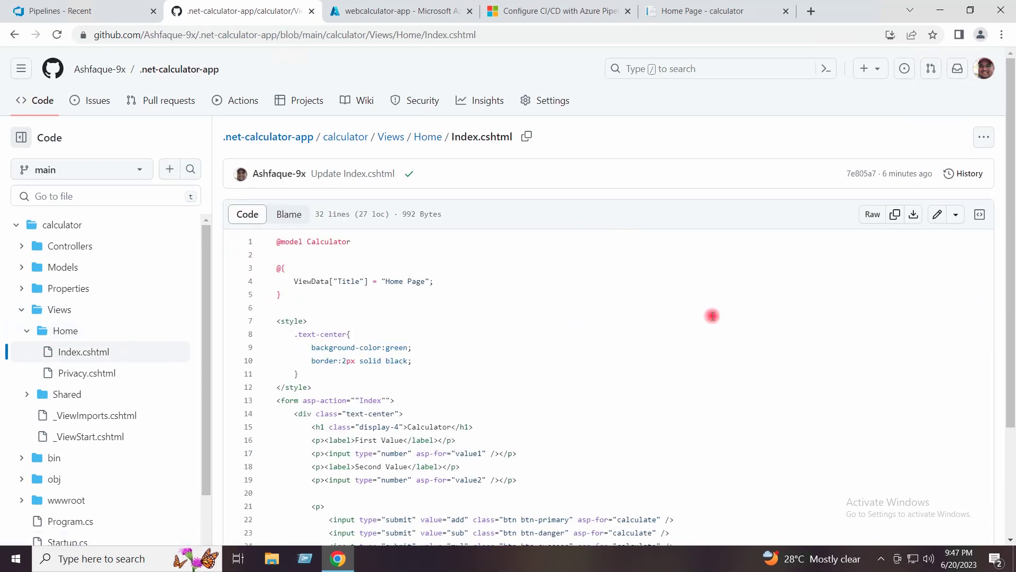
click(937, 214)
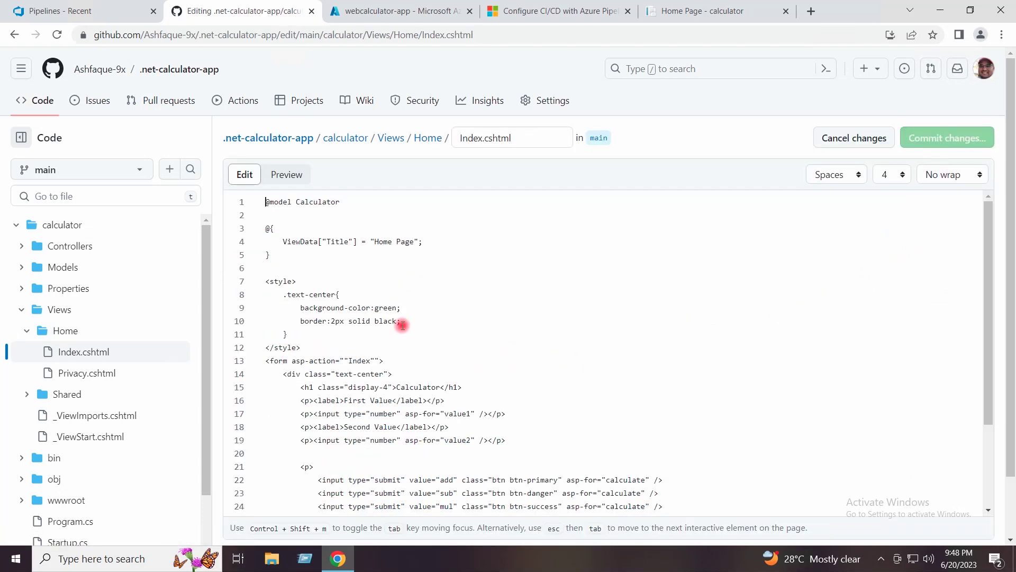
- Set the background-color of the .text-center style in Index.cshtml to aqua
click(399, 309)
key(BackSpace)
key(BackSpace)
key(BackSpace)
key(BackSpace)
key(BackSpace)
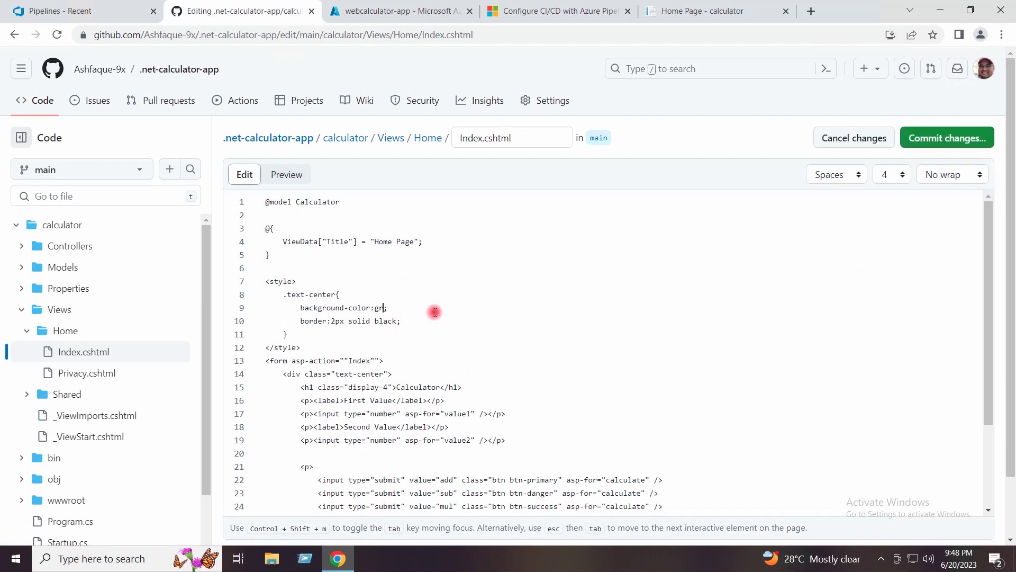
text(aqua)
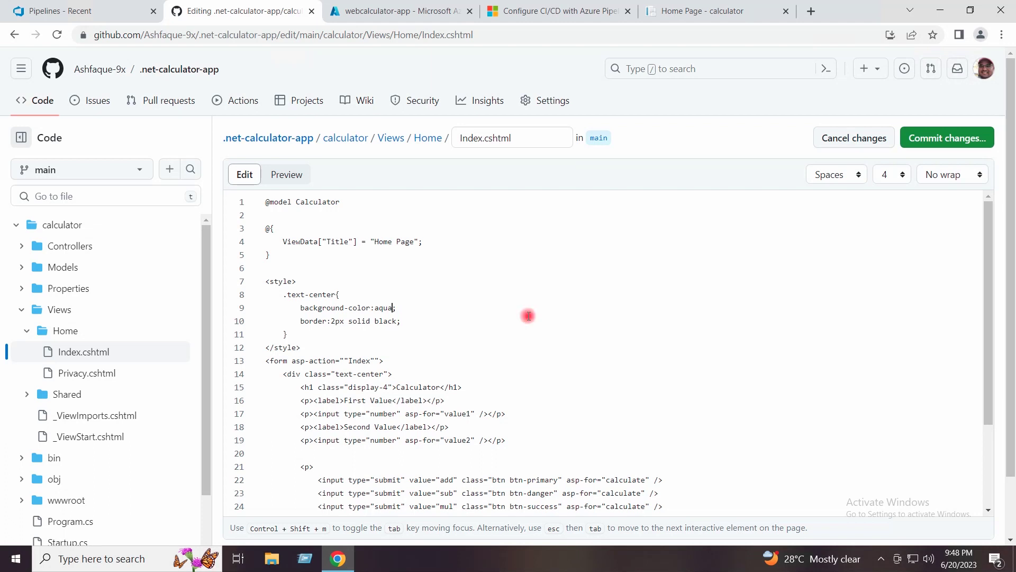
- Commit the Index.cshtml edit directly to the main branch with the message "Changed Color to AQUA"
click(935, 136)
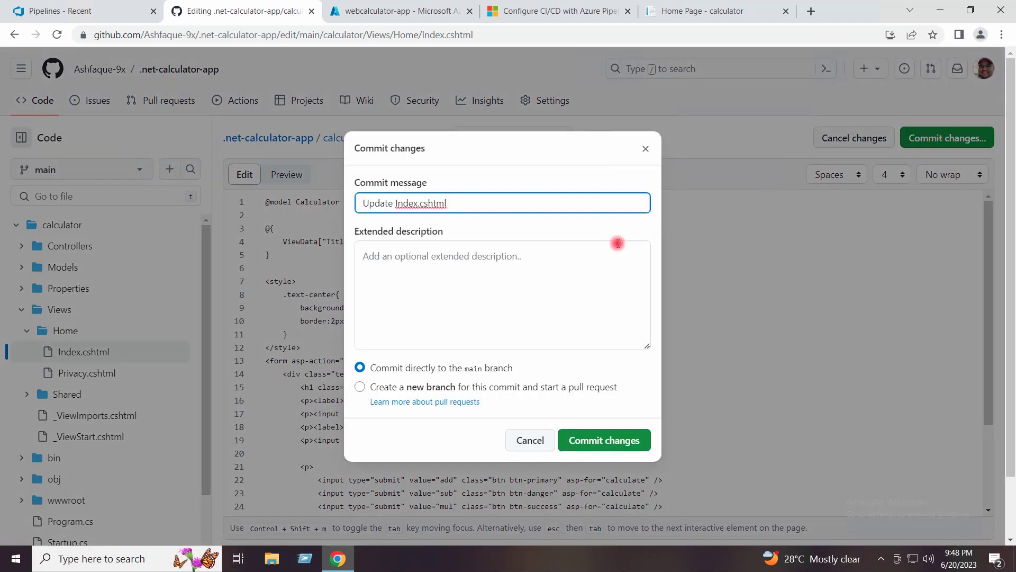
key(ctrl+a)
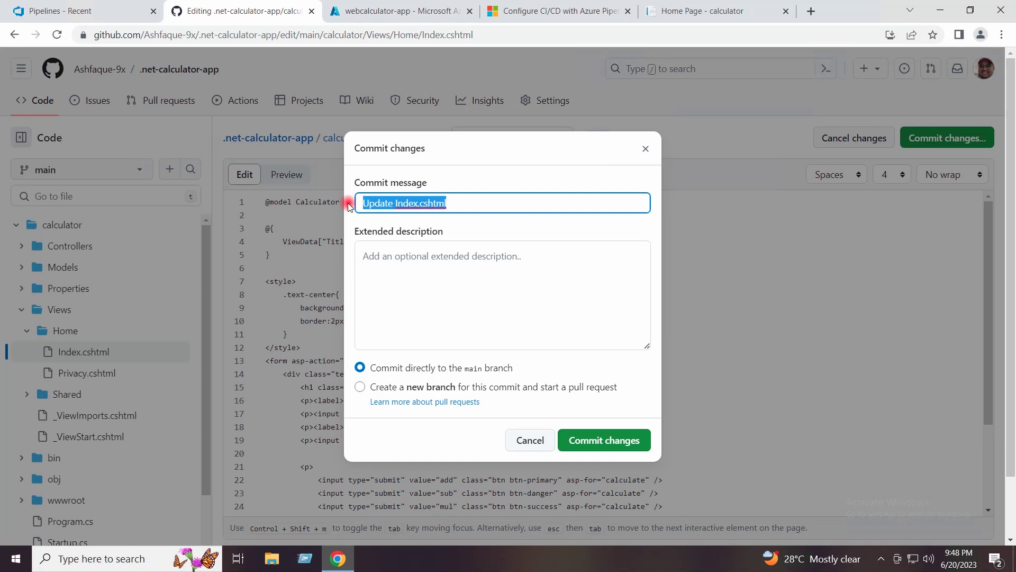
text(Change)
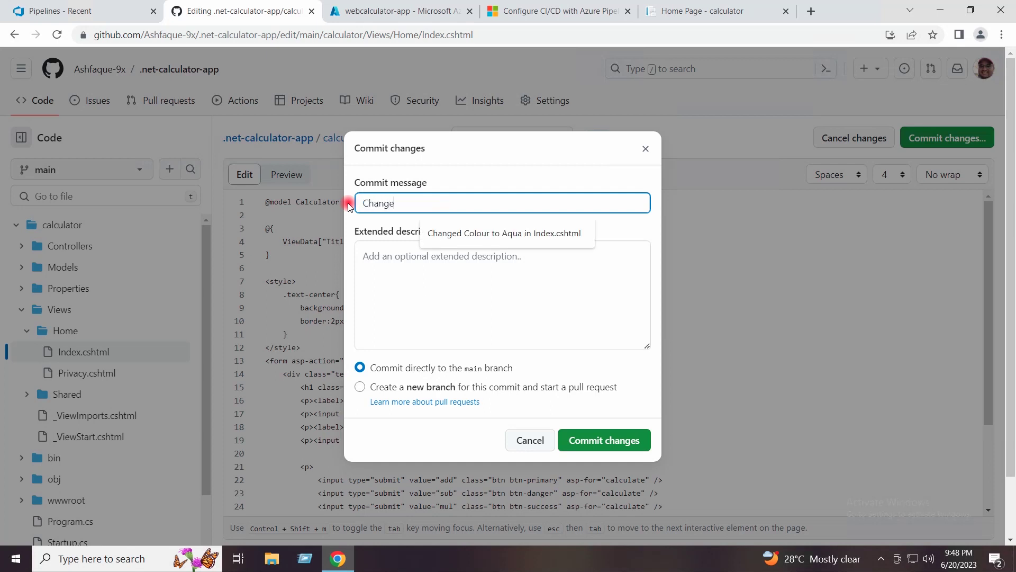
text(d Color to )
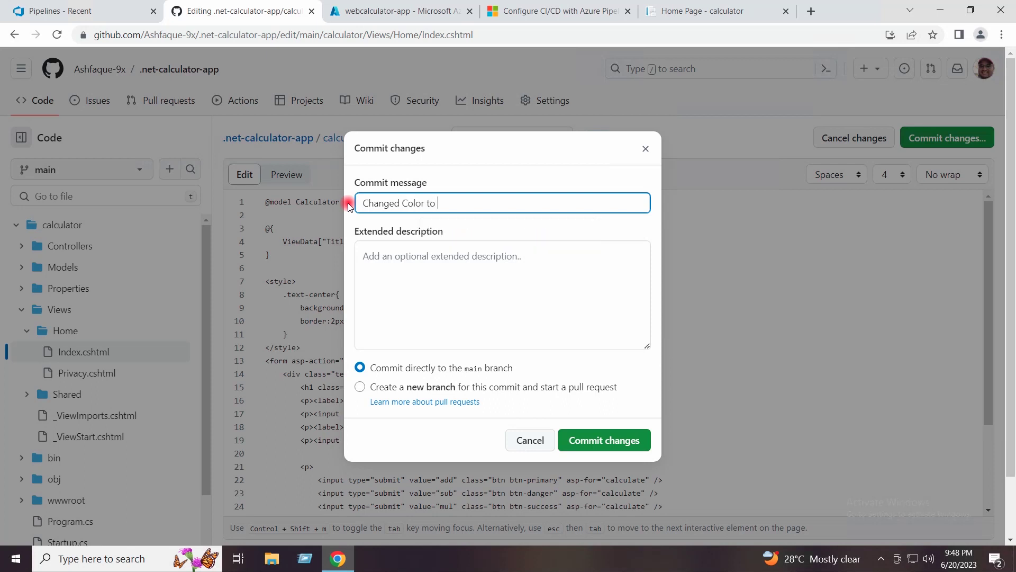
text(AQUA)
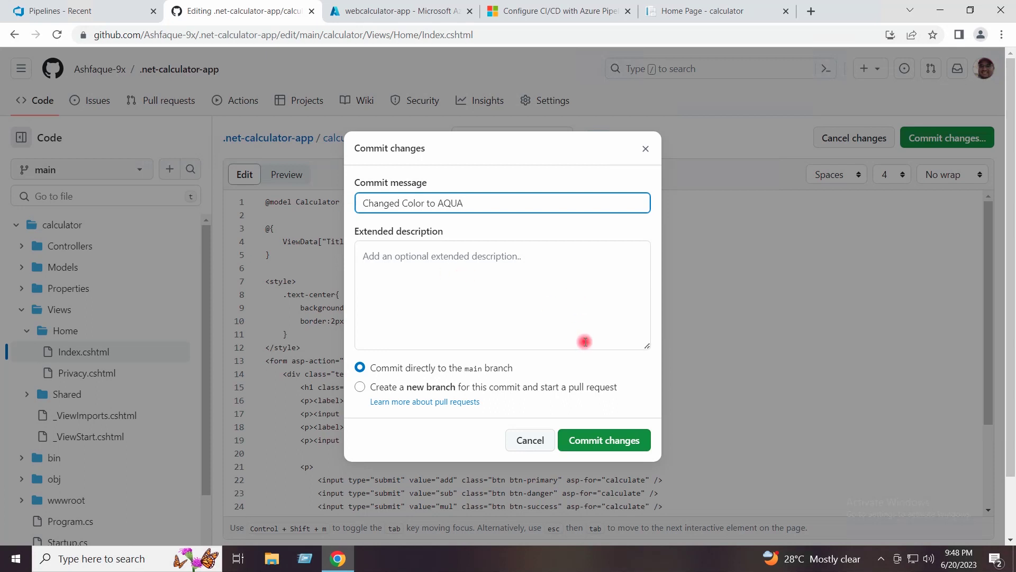
click(578, 449)
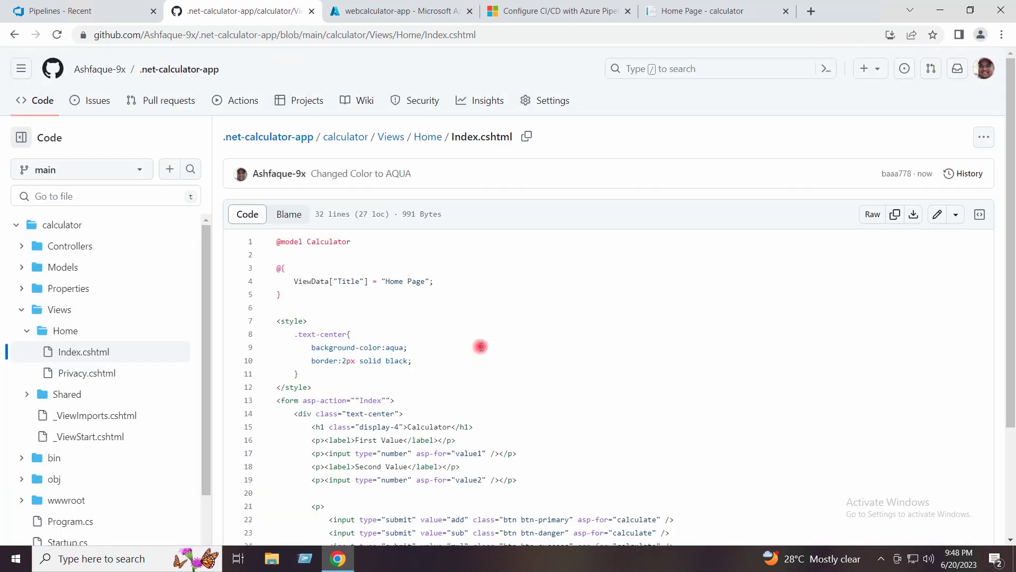
- Switch to Azure DevOps and examine the dotnet build Release log of the "Changed Color to AQUA" pipeline run
click(79, 10)
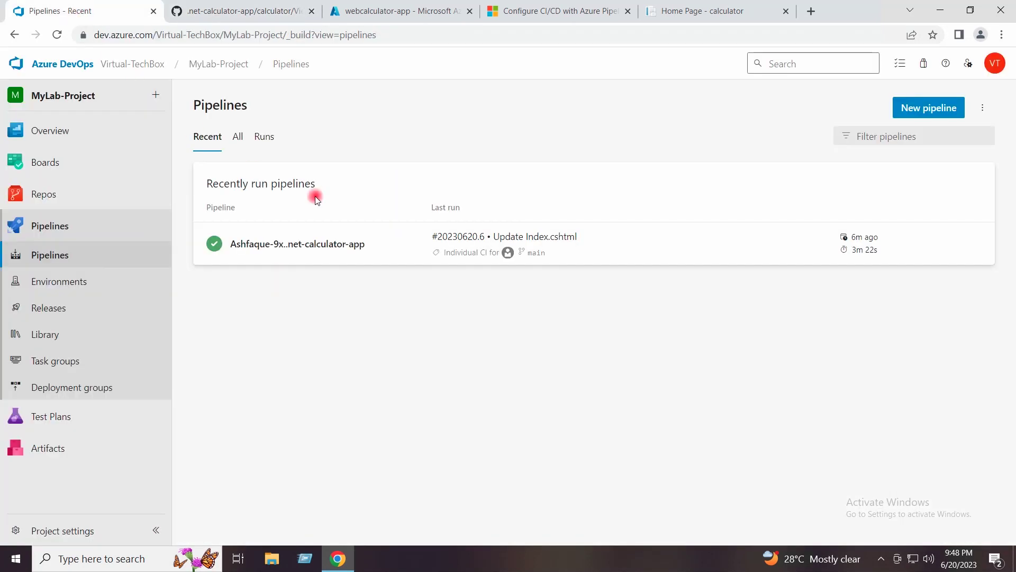
click(264, 137)
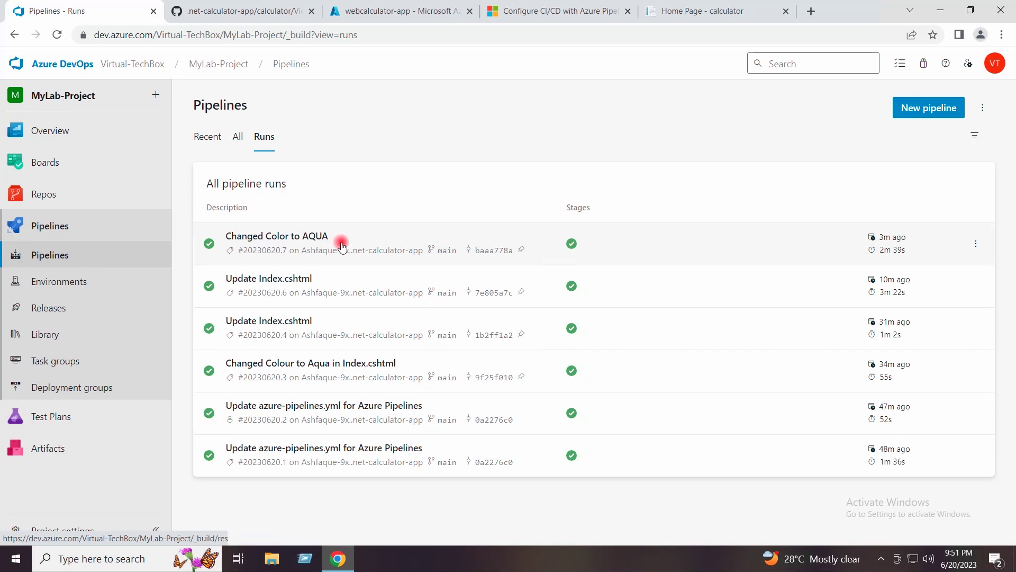
click(294, 236)
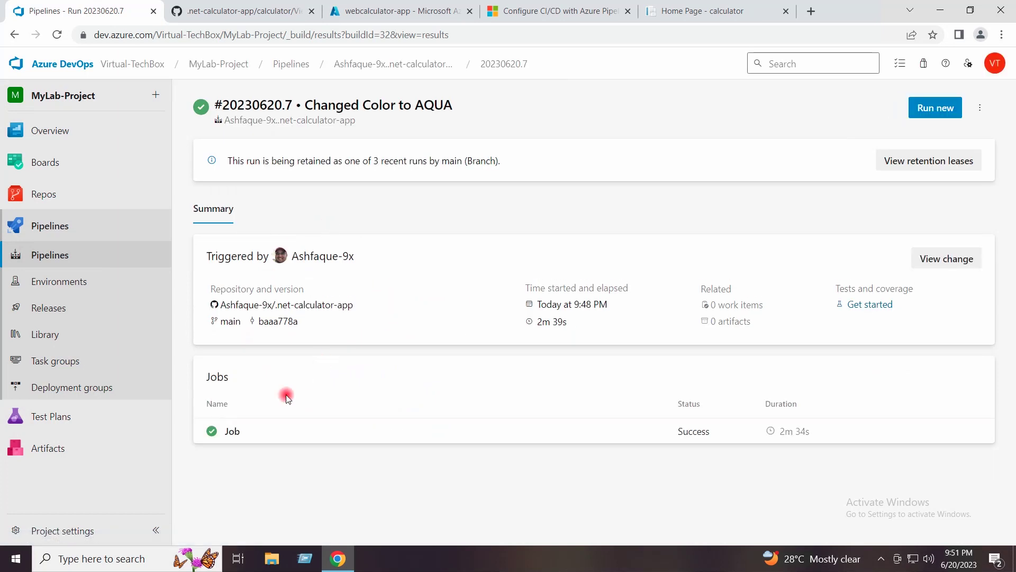
click(267, 422)
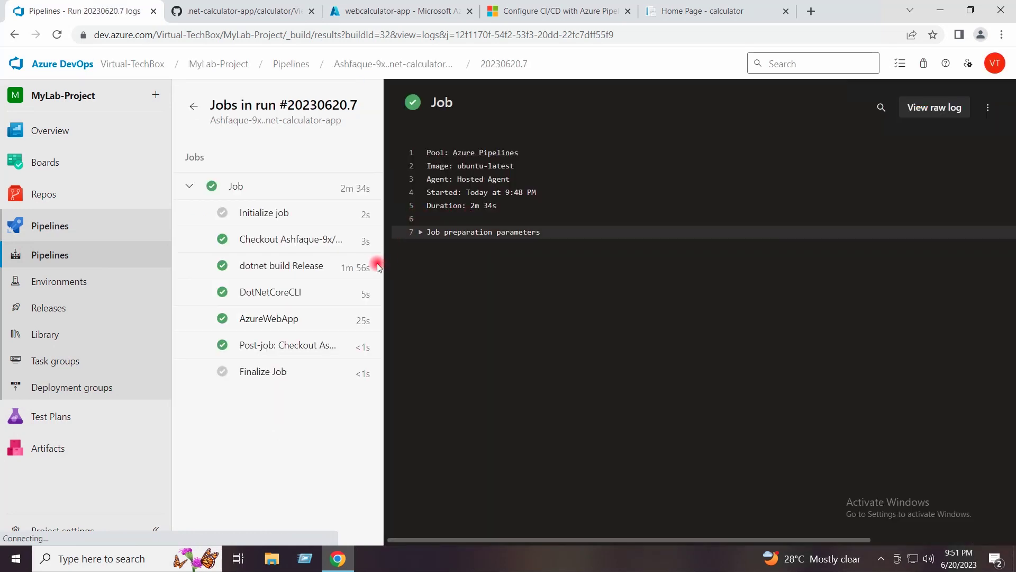
click(263, 267)
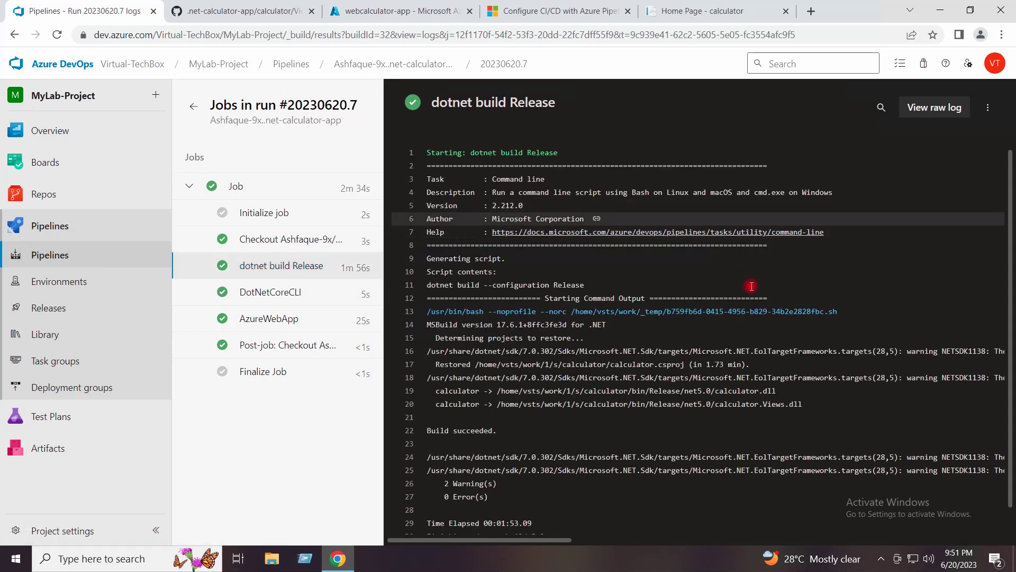
scroll(752, 286, down, 1)
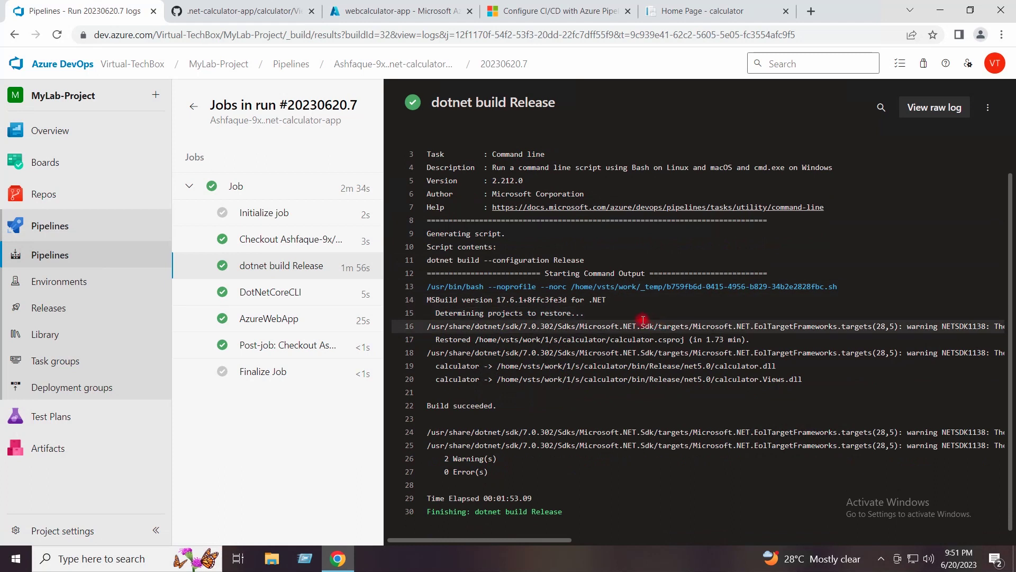
scroll(608, 326, up, 1)
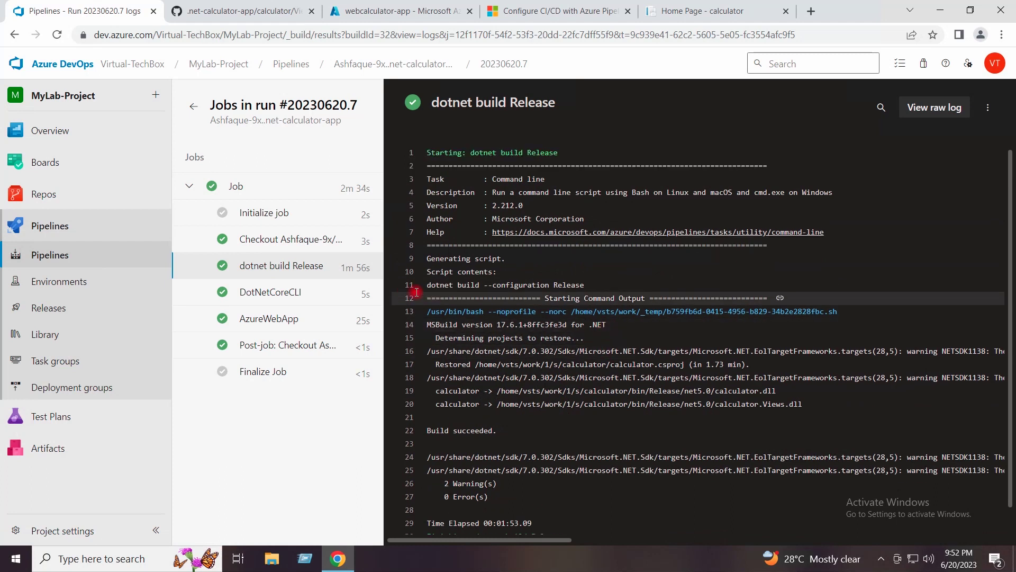
- Reload the deployed calculator page at webcalculator-app.azurewebsites.net to check its background color, and minimize the browser
click(695, 13)
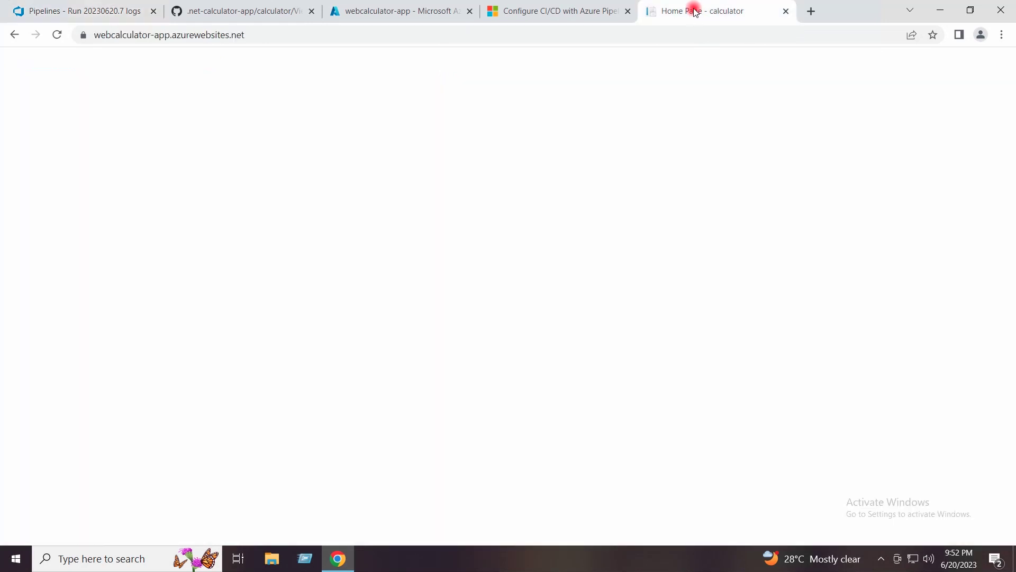
click(55, 36)
click(566, 135)
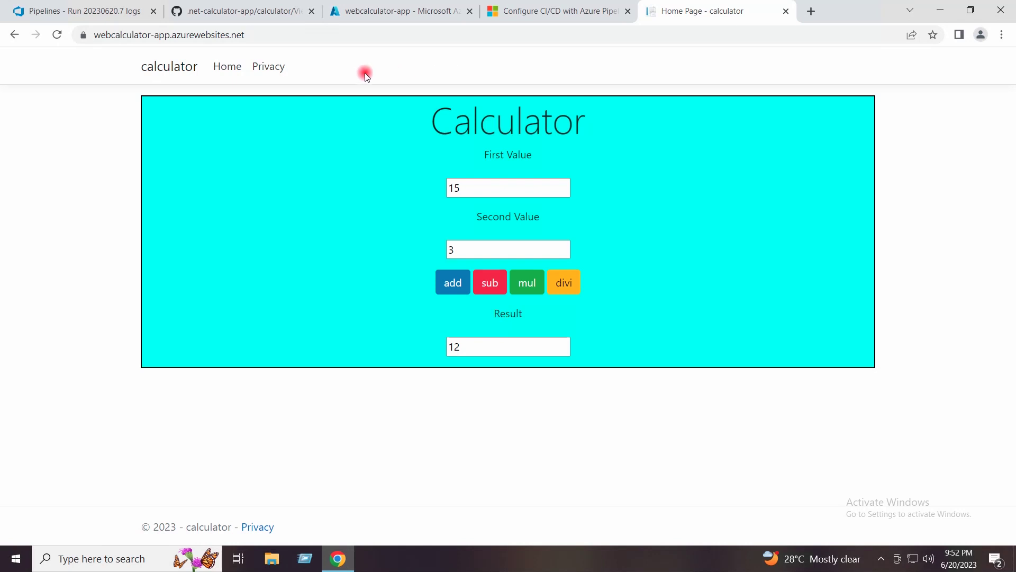
click(938, 10)
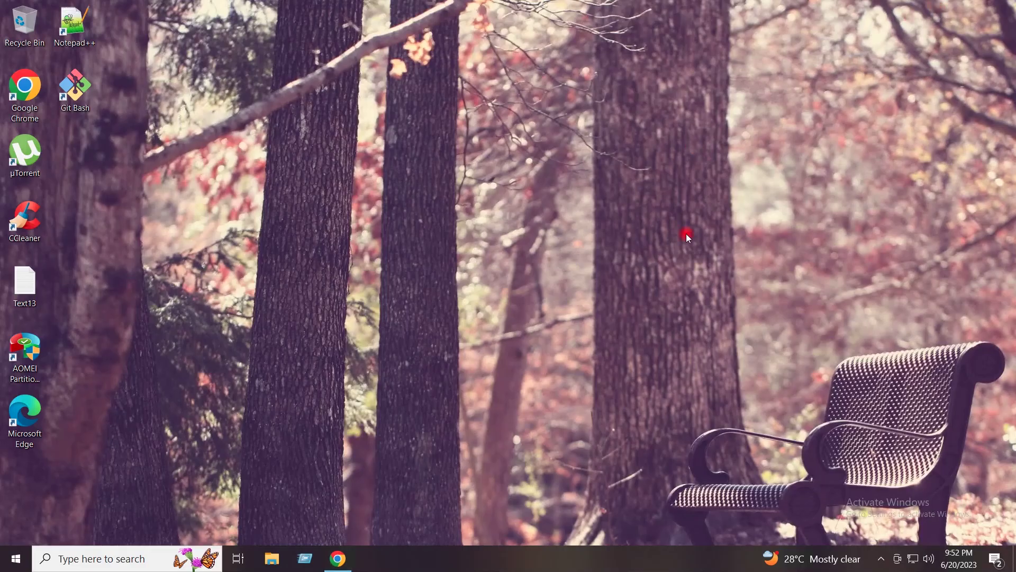